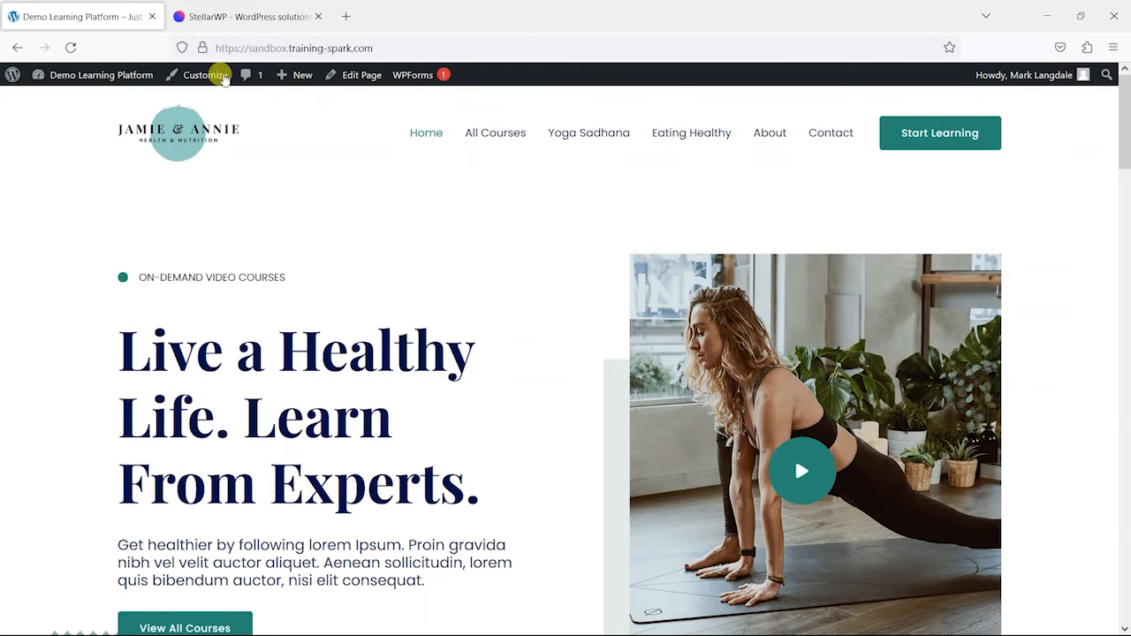
Browse the StellarWP website, sliding through its brand cards.
{"action": "left_click", "coordinate": [225, 17]}
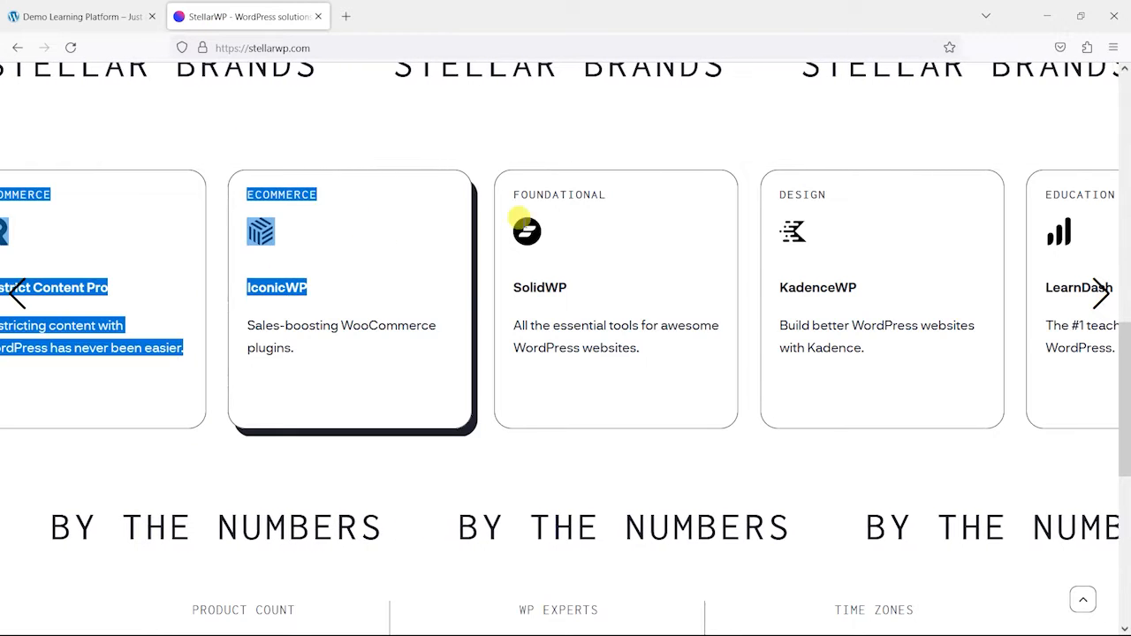
{"action": "scroll", "coordinate": [468, 139], "scroll_direction": "up", "scroll_amount": 5}
{"action": "scroll", "coordinate": [434, 338], "scroll_direction": "down", "scroll_amount": 5}
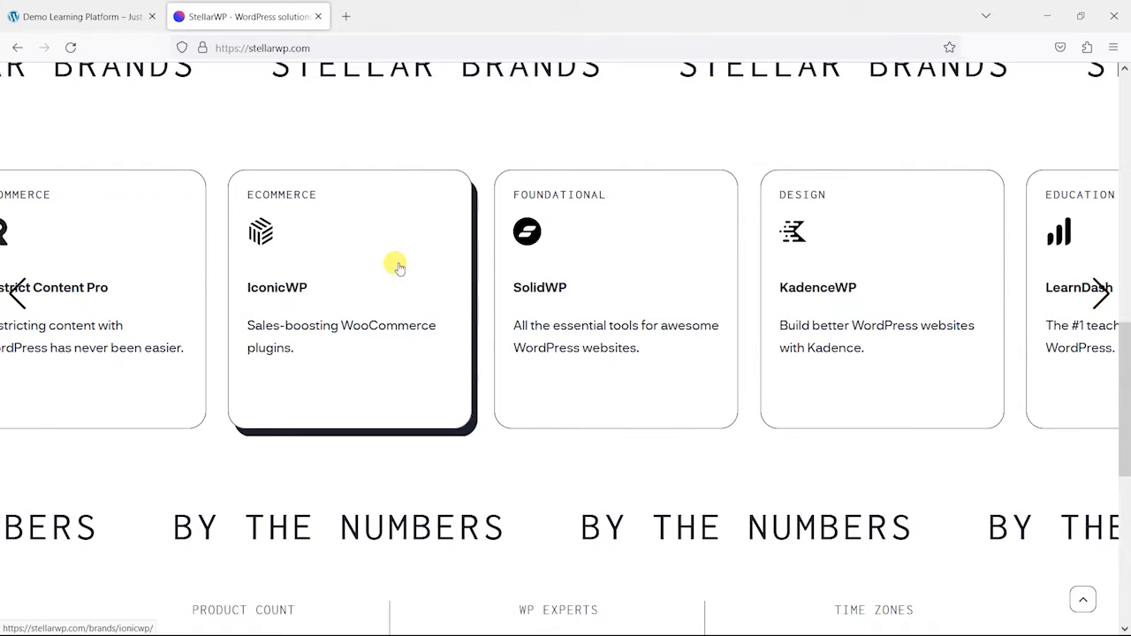
{"action": "scroll", "coordinate": [445, 223], "scroll_direction": "up", "scroll_amount": 5}
{"action": "scroll", "coordinate": [445, 224], "scroll_direction": "up", "scroll_amount": 2}
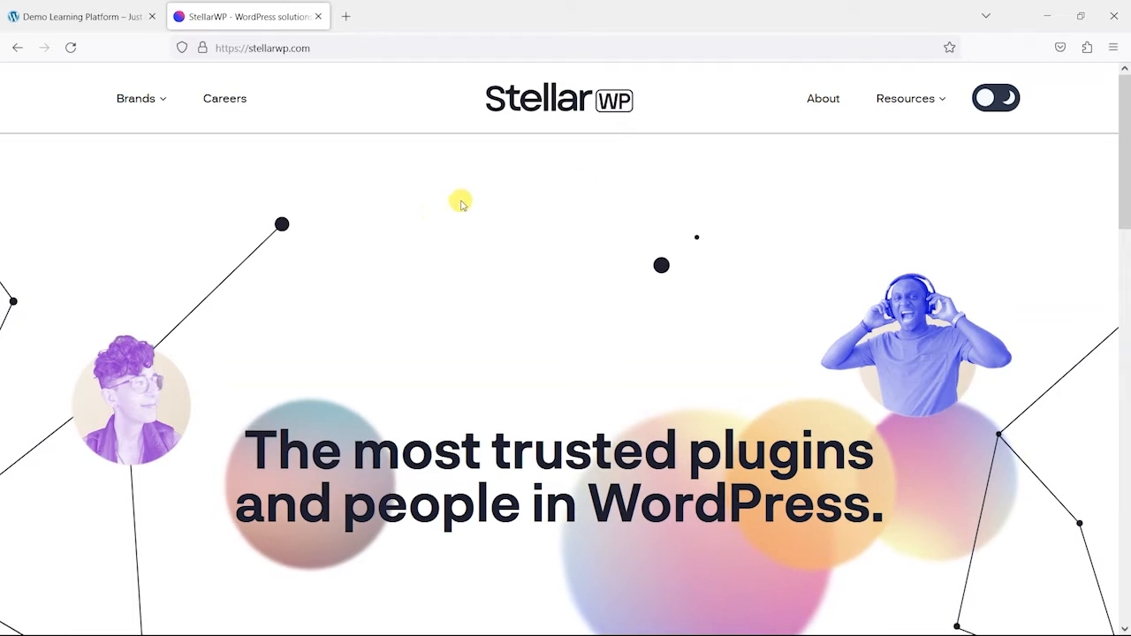
{"action": "scroll", "coordinate": [444, 234], "scroll_direction": "down", "scroll_amount": 4}
{"action": "scroll", "coordinate": [456, 203], "scroll_direction": "down", "scroll_amount": 4}
{"action": "scroll", "coordinate": [396, 289], "scroll_direction": "down", "scroll_amount": 2}
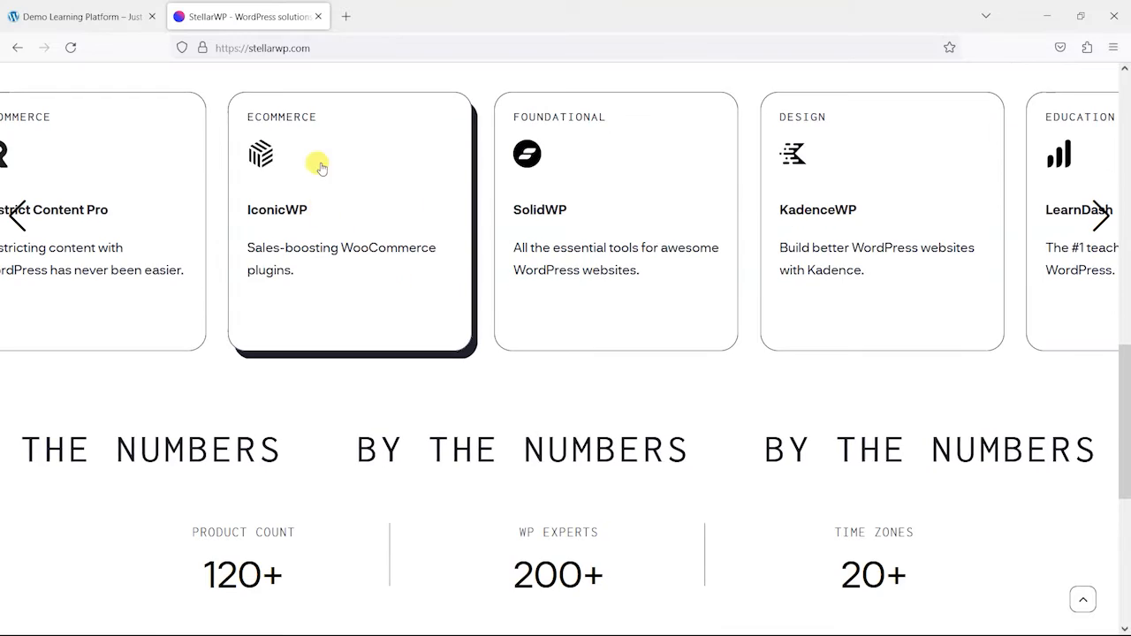
{"action": "left_click_drag", "start_coordinate": [321, 165], "coordinate": [781, 189]}
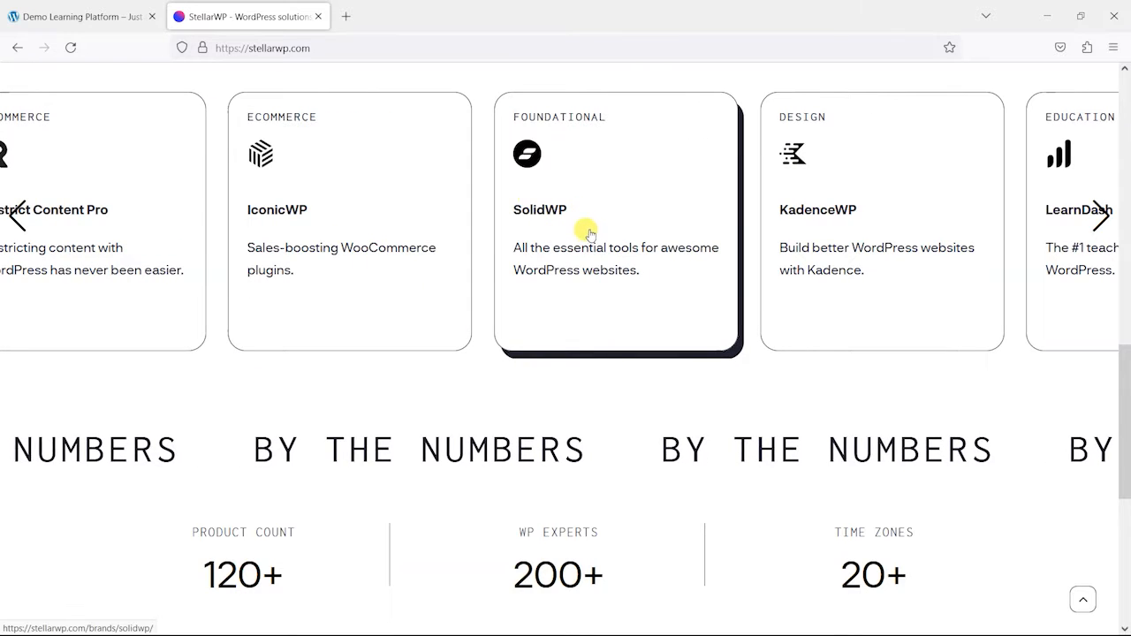
{"action": "left_click_drag", "start_coordinate": [669, 189], "coordinate": [328, 228]}
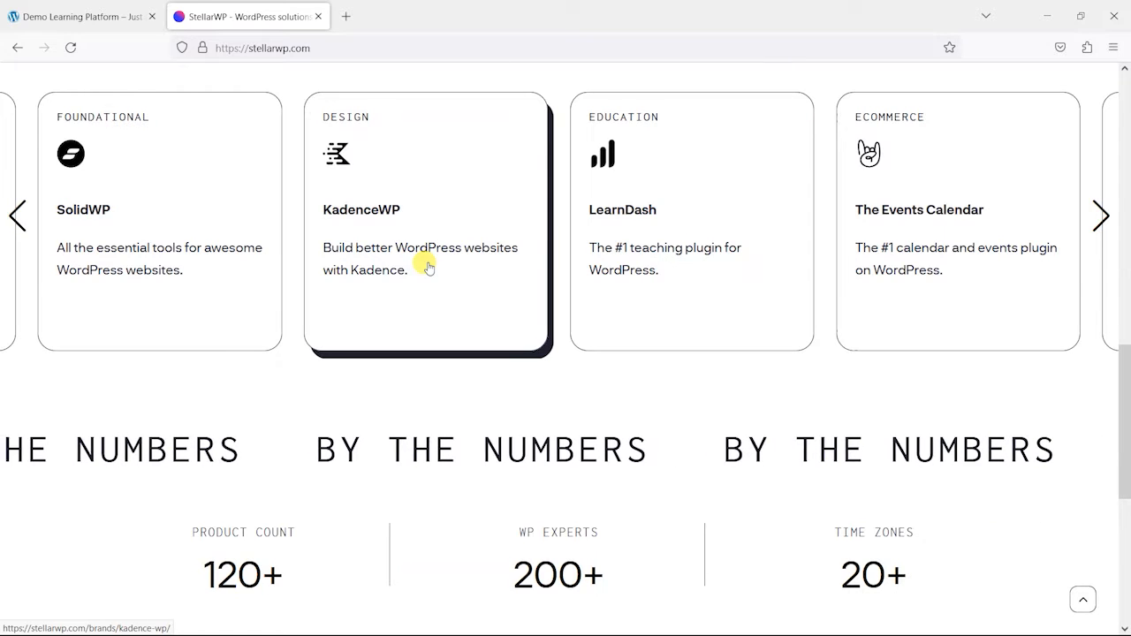
{"action": "scroll", "coordinate": [411, 341], "scroll_direction": "up", "scroll_amount": 2}
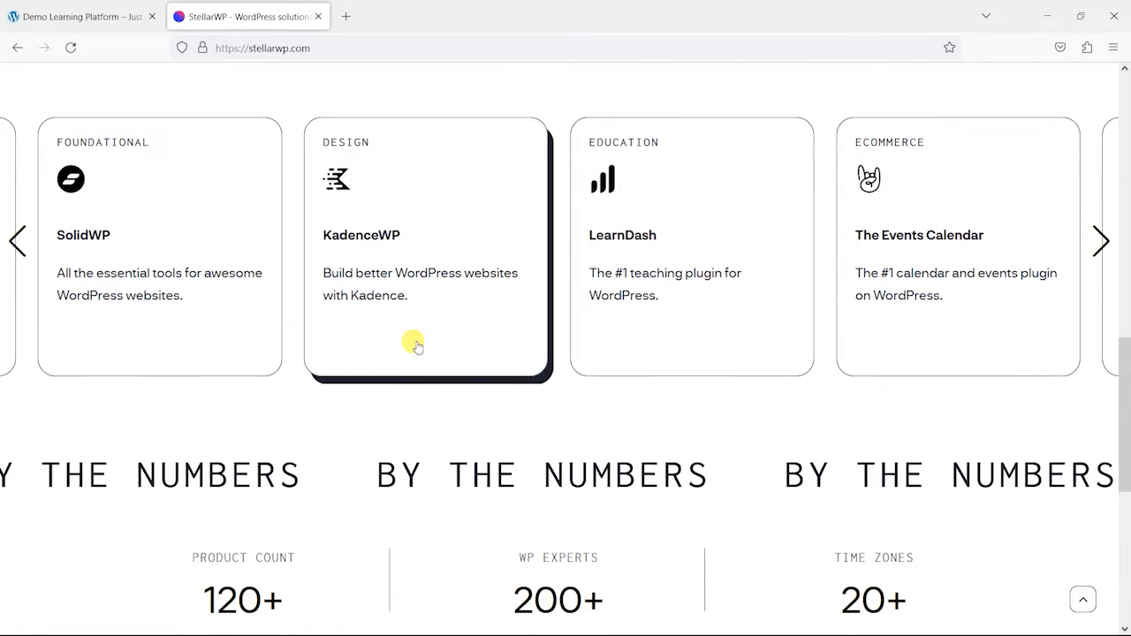
{"action": "scroll", "coordinate": [613, 268], "scroll_direction": "up", "scroll_amount": 4}
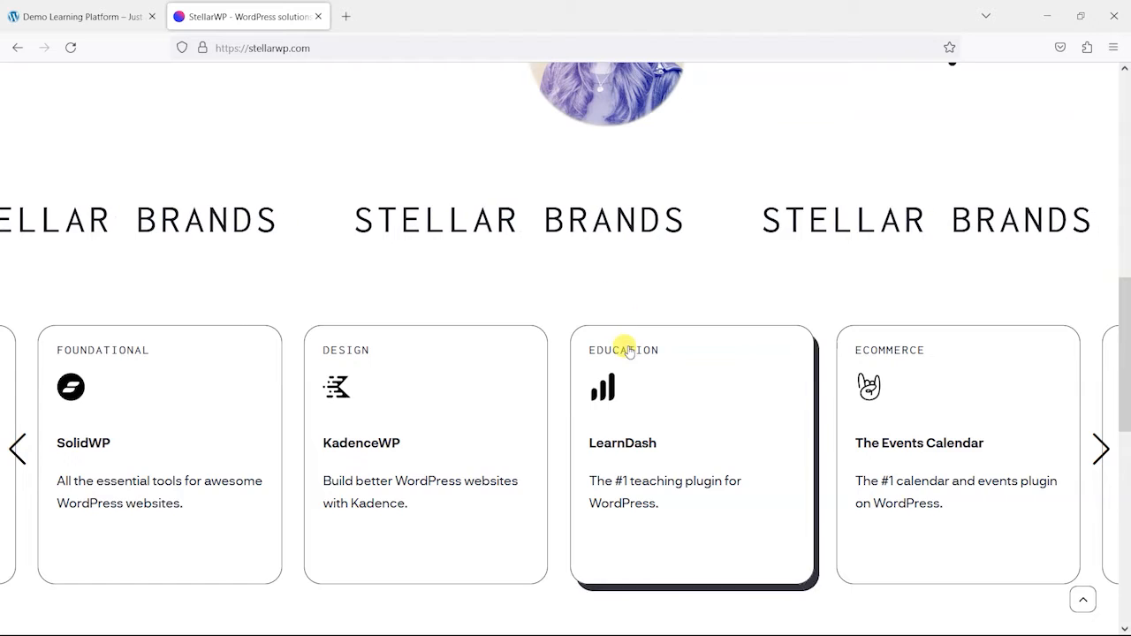
{"action": "scroll", "coordinate": [619, 345], "scroll_direction": "up", "scroll_amount": 10}
{"action": "scroll", "coordinate": [661, 361], "scroll_direction": "up", "scroll_amount": 7}
Return to the Demo Learning Platform admin and open its installed Themes page.
{"action": "left_click", "coordinate": [80, 16]}
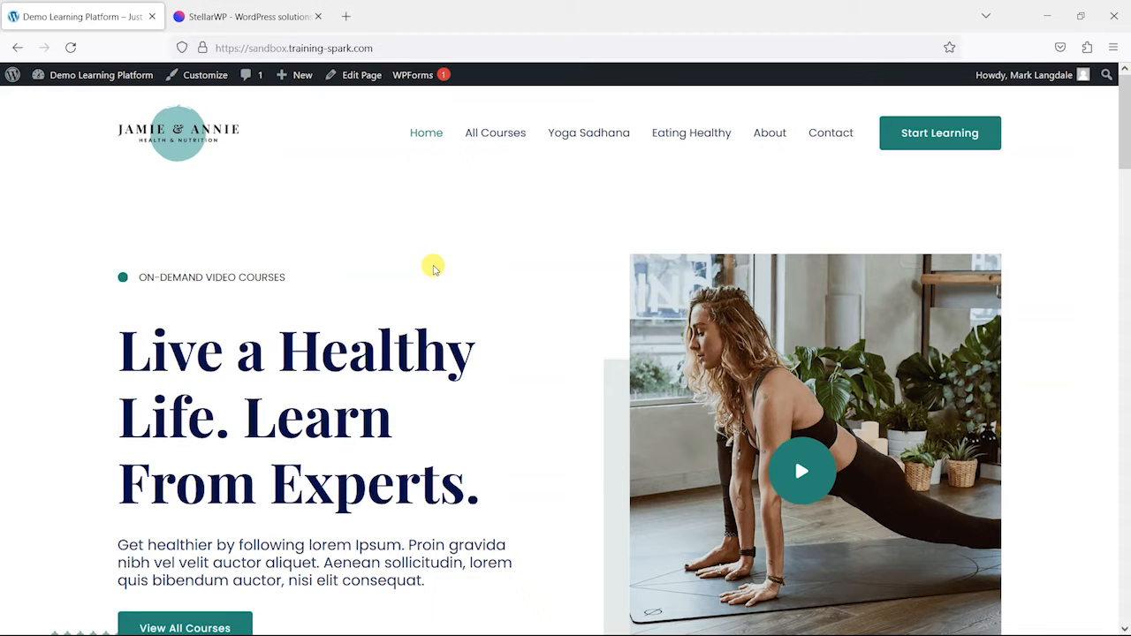
{"action": "scroll", "coordinate": [502, 323], "scroll_direction": "down", "scroll_amount": 4}
{"action": "scroll", "coordinate": [499, 324], "scroll_direction": "up", "scroll_amount": 4}
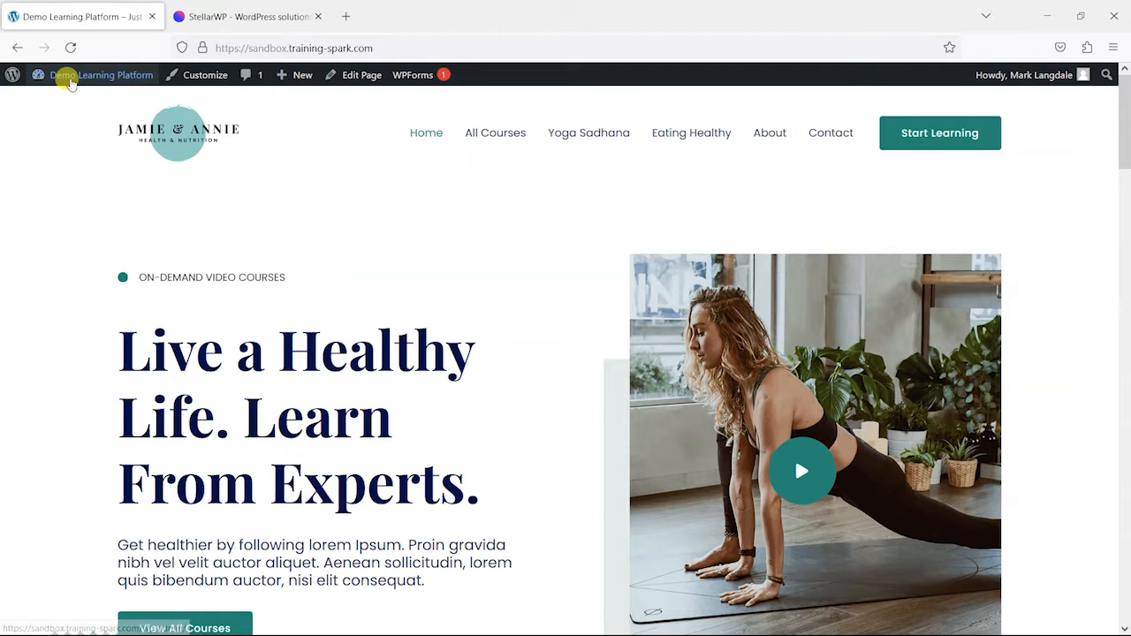
{"action": "mouse_move", "coordinate": [99, 75]}
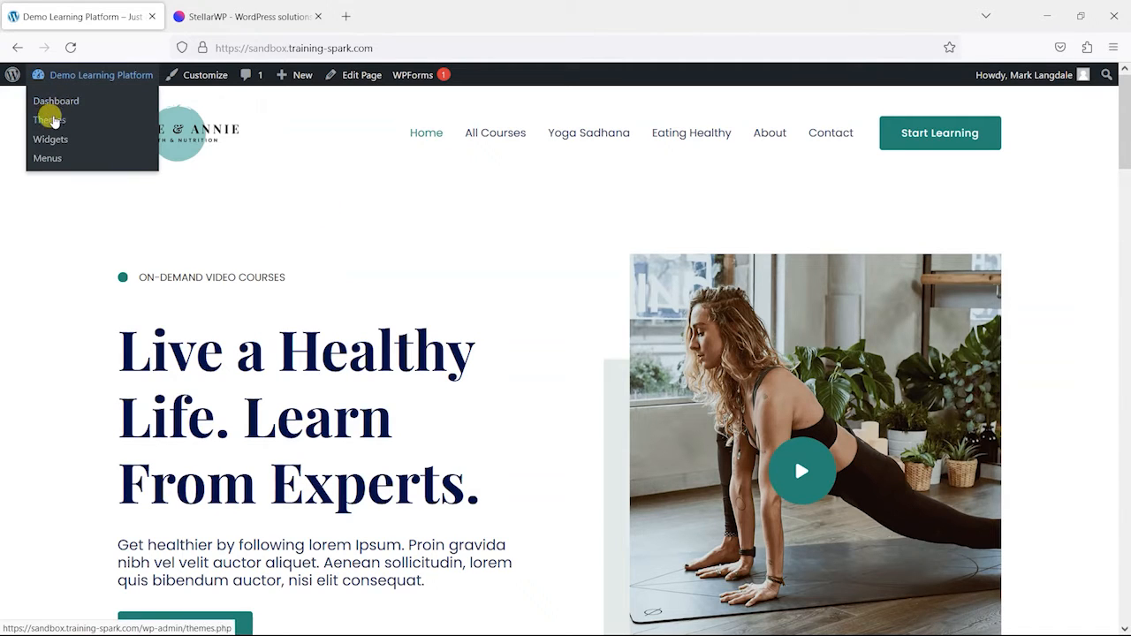
{"action": "left_click", "coordinate": [53, 121]}
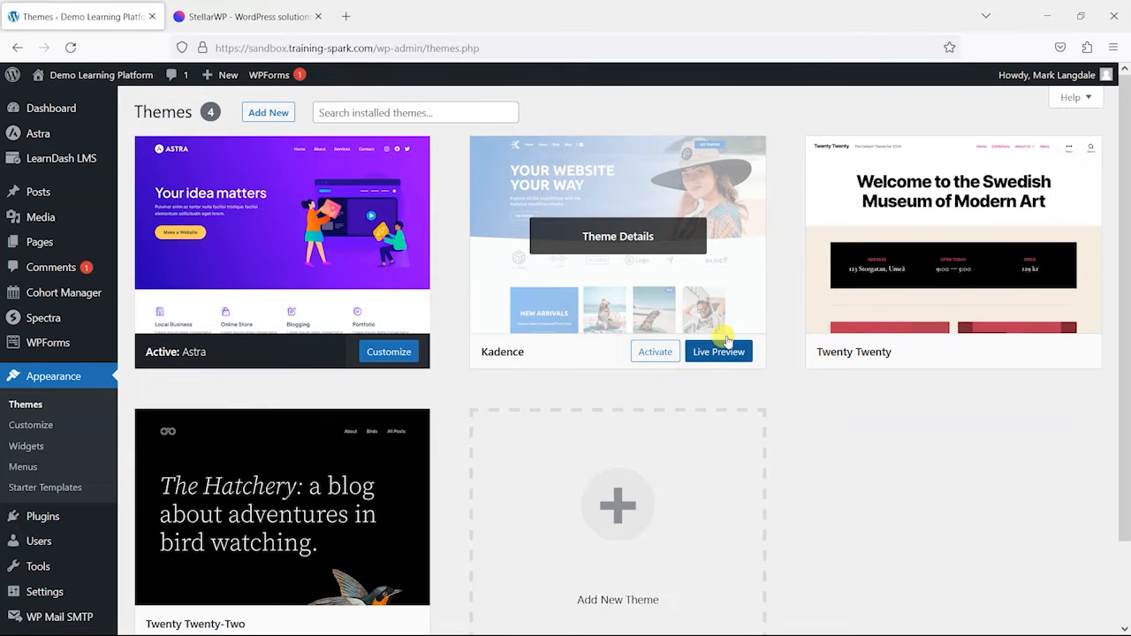
Search the theme directory for Kadence, then return to installed themes to activate it.
{"action": "left_click", "coordinate": [263, 116]}
{"action": "left_click", "coordinate": [941, 152]}
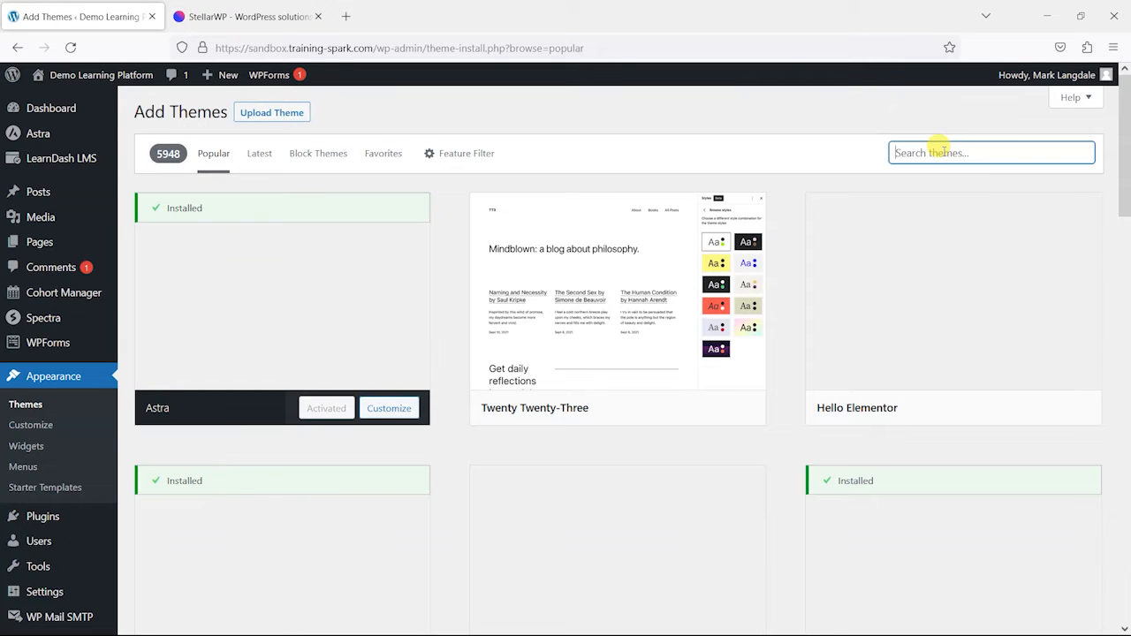
{"action": "type", "text": "Kadence"}
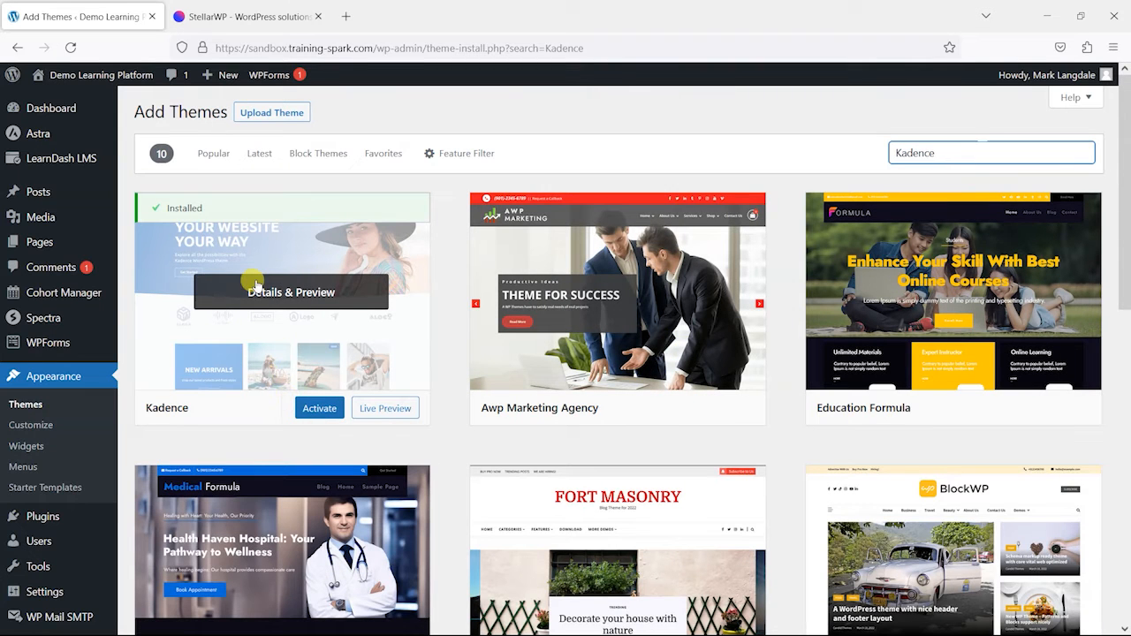
{"action": "left_click", "coordinate": [26, 404]}
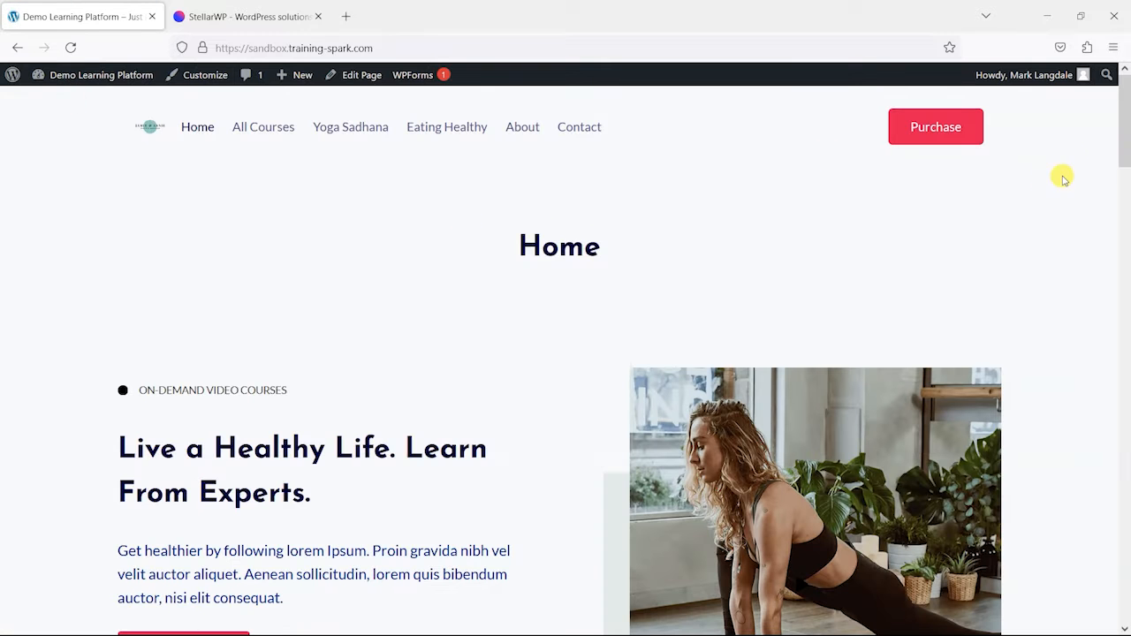
{"action": "left_click_drag", "start_coordinate": [1125, 123], "coordinate": [1124, 553]}
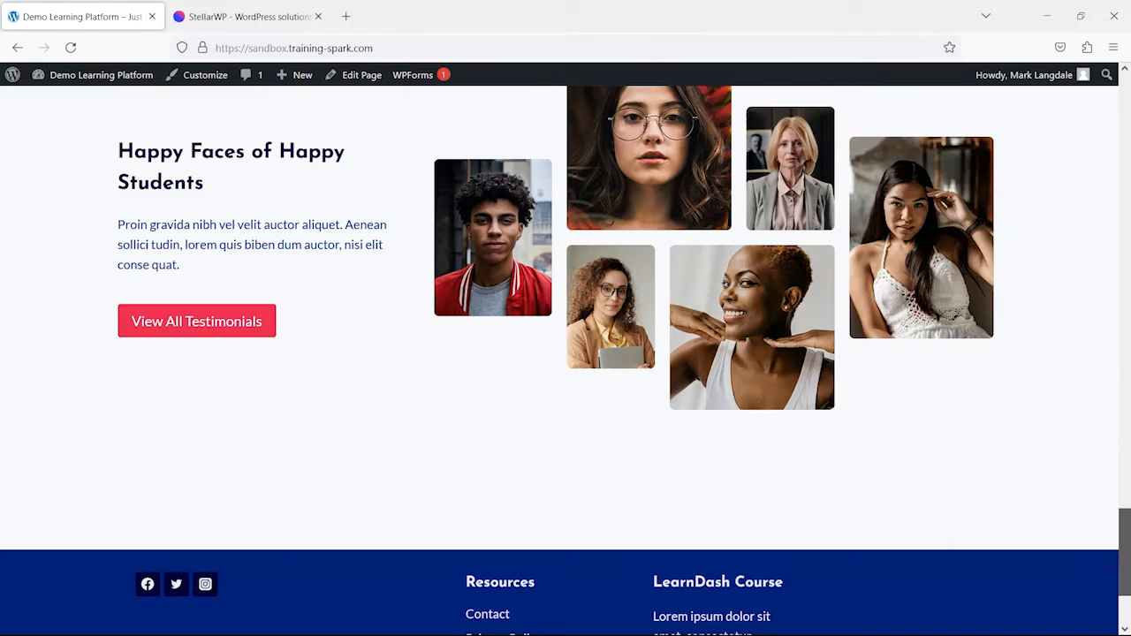
{"action": "scroll", "coordinate": [1094, 515], "scroll_direction": "down", "scroll_amount": 3}
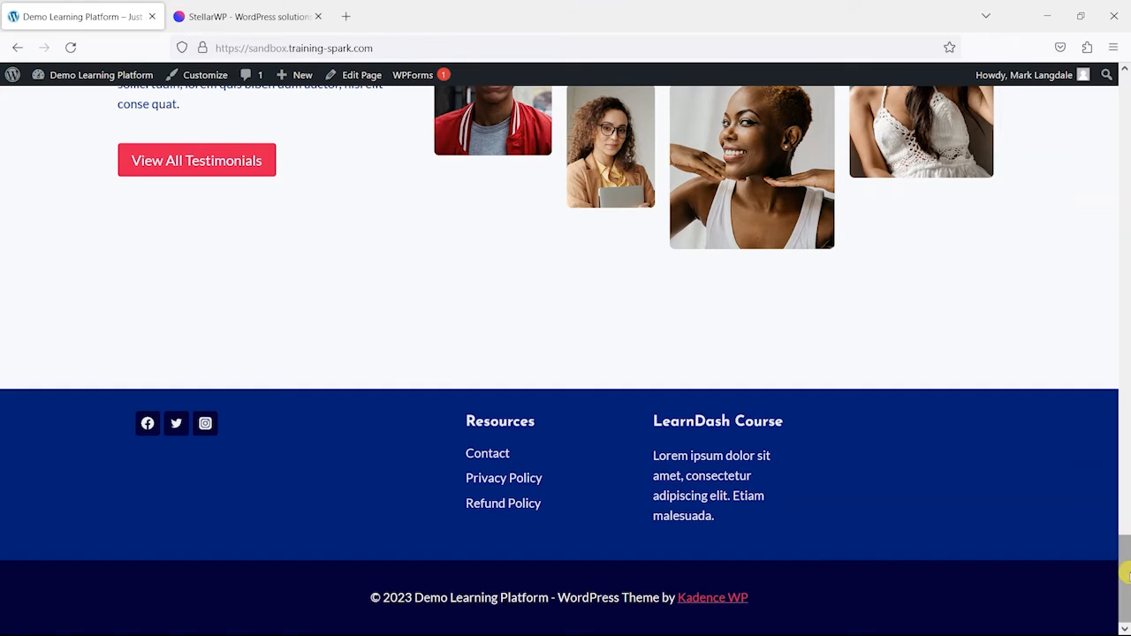
{"action": "left_click_drag", "start_coordinate": [1125, 587], "coordinate": [1096, 91]}
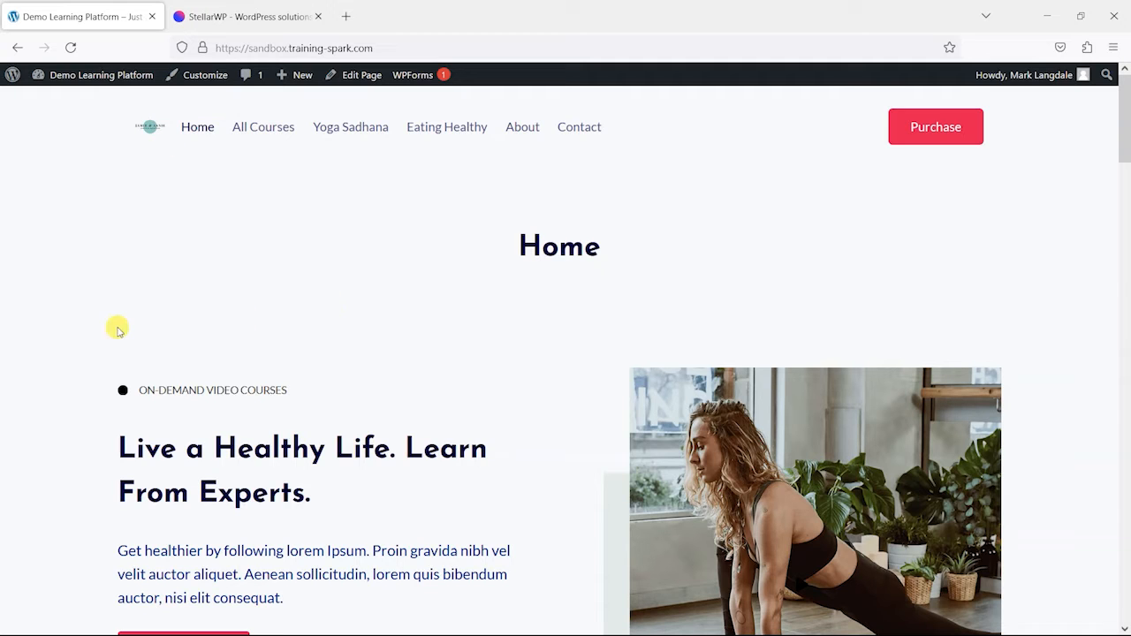
Launch the Customizer, dismiss the autosave notice and open the Header settings.
{"action": "left_click", "coordinate": [196, 76]}
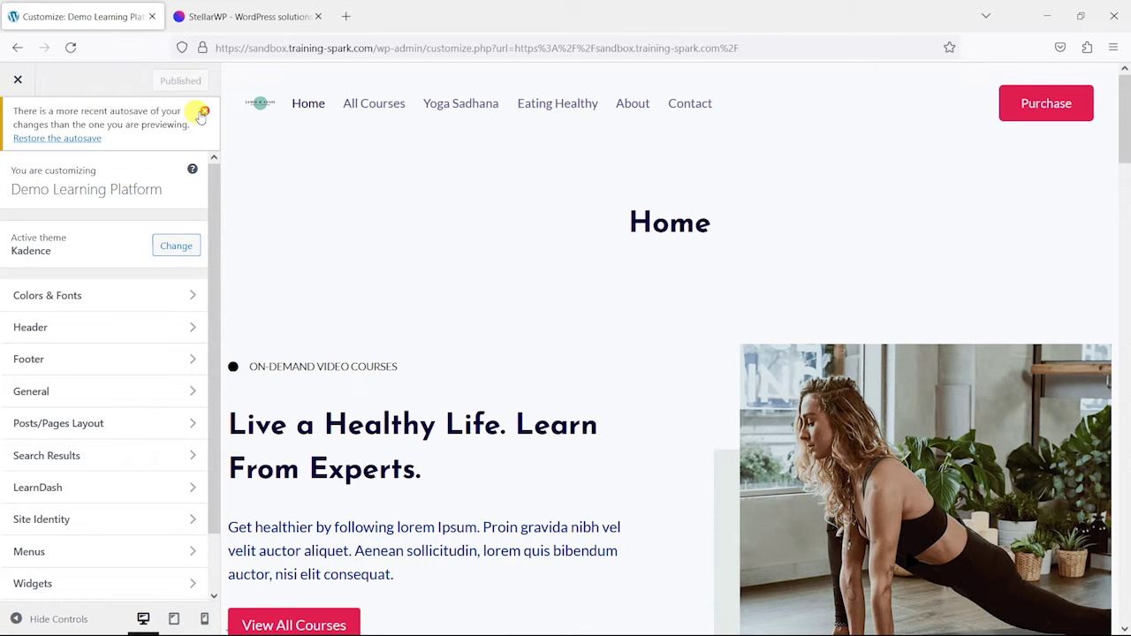
{"action": "left_click", "coordinate": [204, 113]}
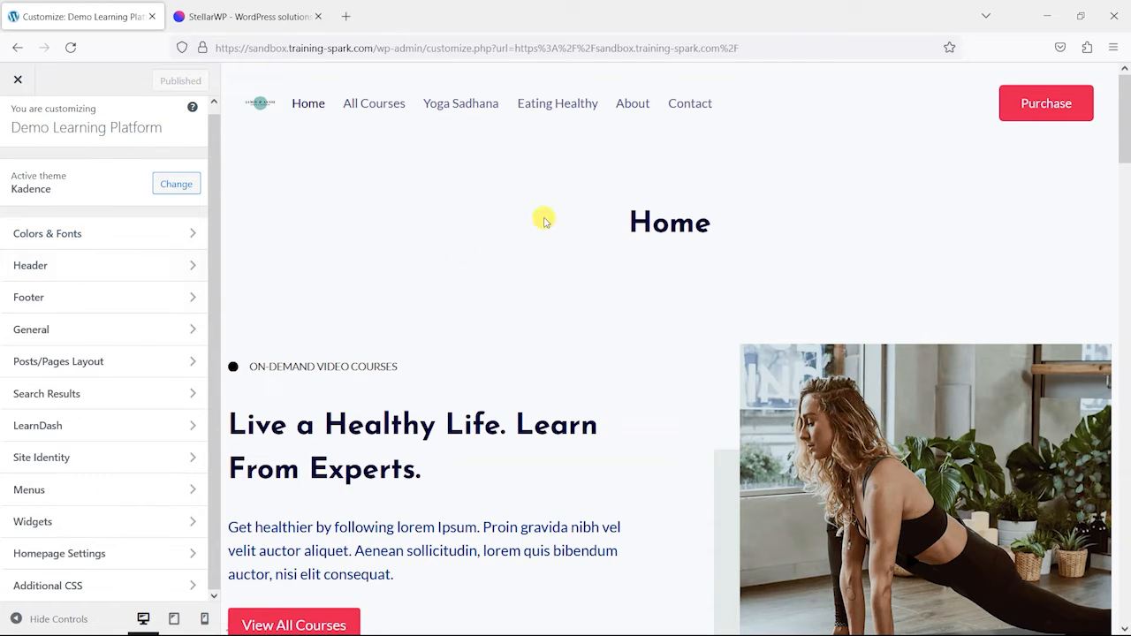
{"action": "mouse_move", "coordinate": [260, 103]}
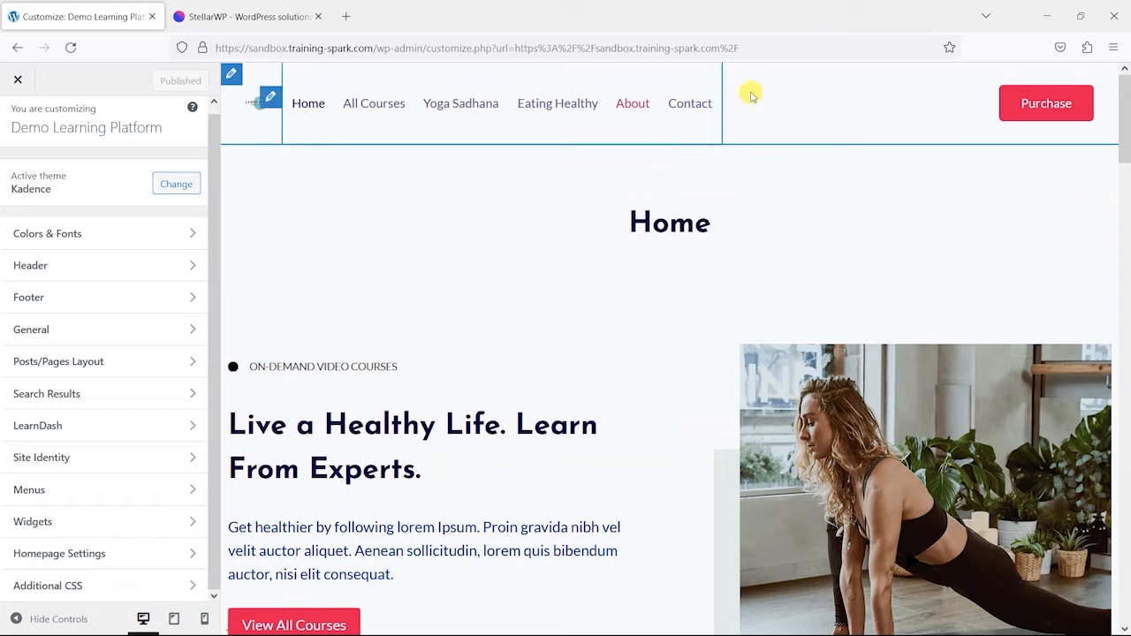
{"action": "scroll", "coordinate": [371, 271], "scroll_direction": "down", "scroll_amount": 3}
{"action": "scroll", "coordinate": [419, 278], "scroll_direction": "up", "scroll_amount": 3}
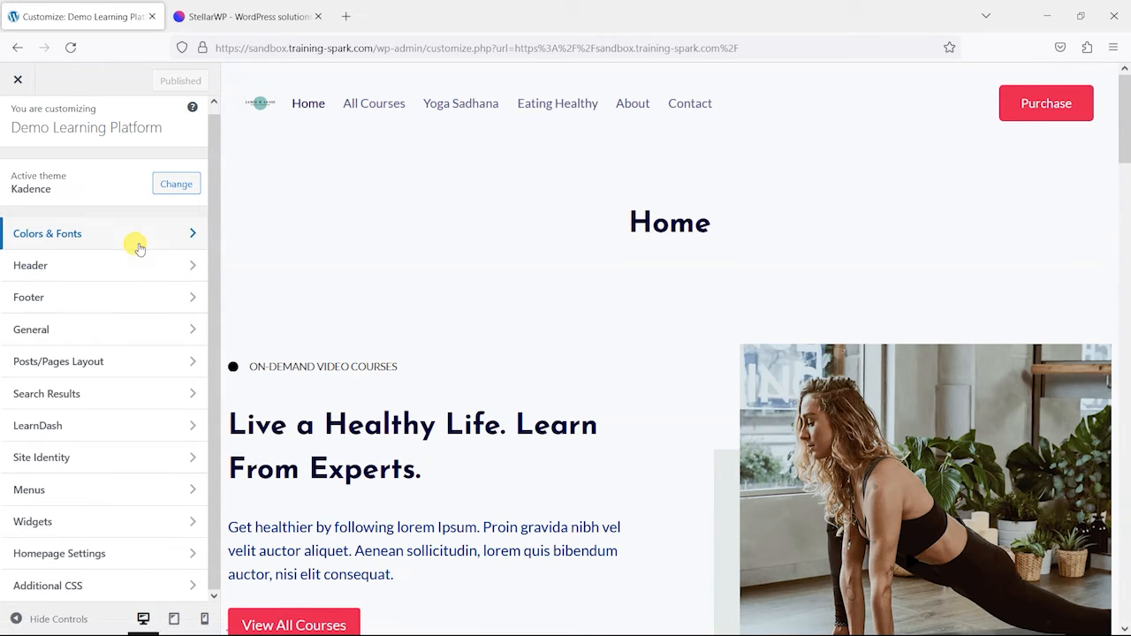
{"action": "left_click", "coordinate": [157, 273]}
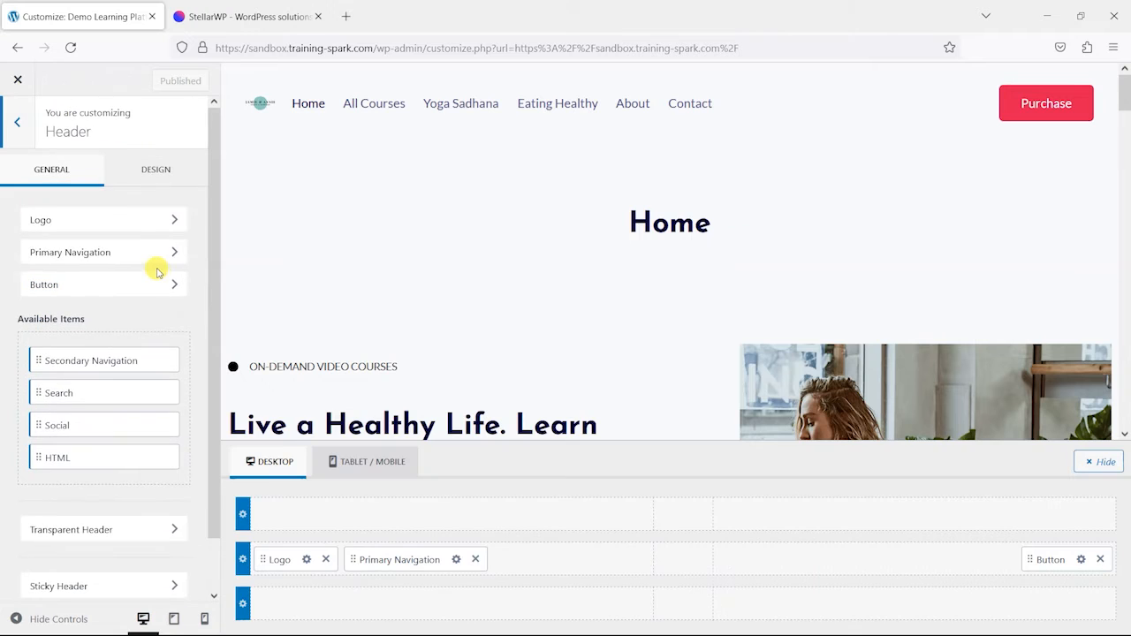
Widen the header logo in the logo settings and publish the change.
{"action": "left_click", "coordinate": [134, 225]}
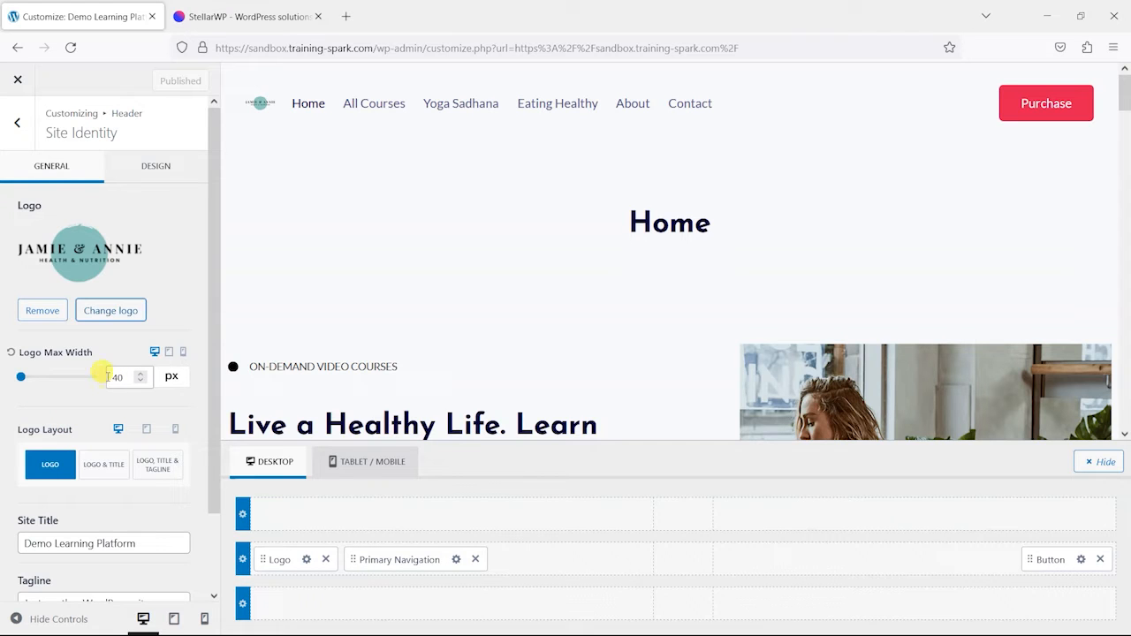
{"action": "left_click_drag", "start_coordinate": [22, 378], "coordinate": [41, 396]}
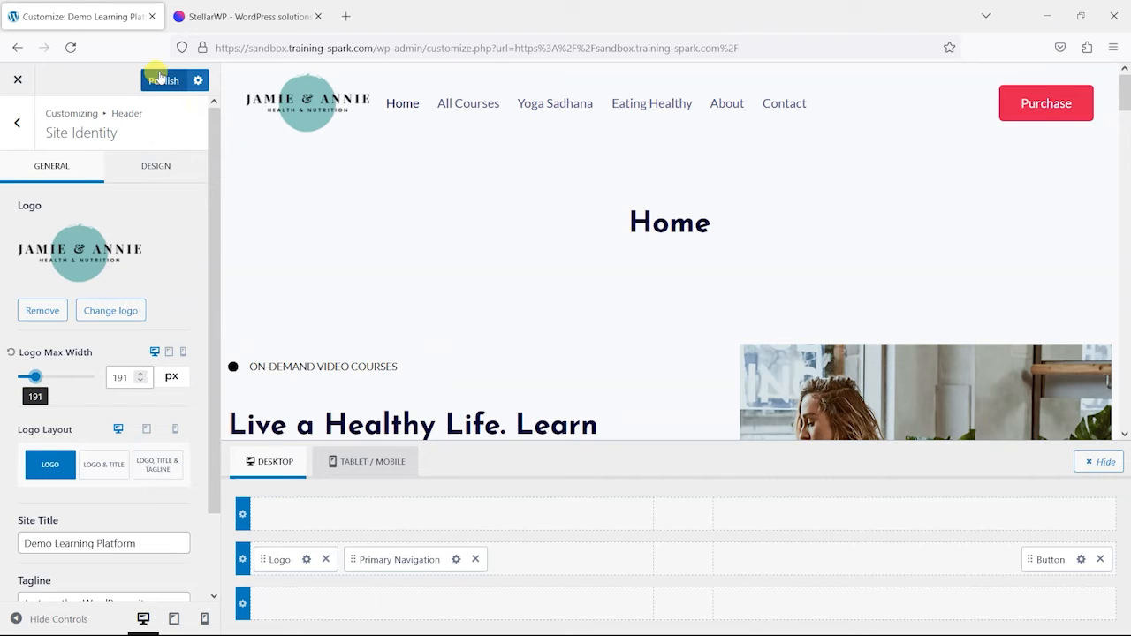
{"action": "scroll", "coordinate": [117, 371], "scroll_direction": "down", "scroll_amount": 2}
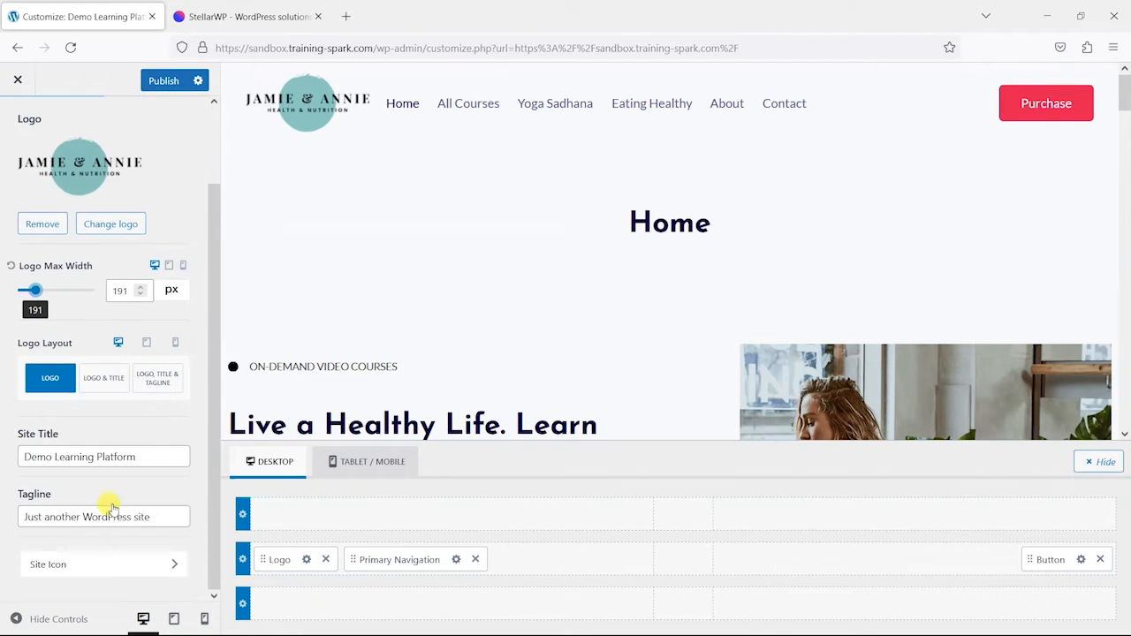
{"action": "scroll", "coordinate": [115, 398], "scroll_direction": "up", "scroll_amount": 2}
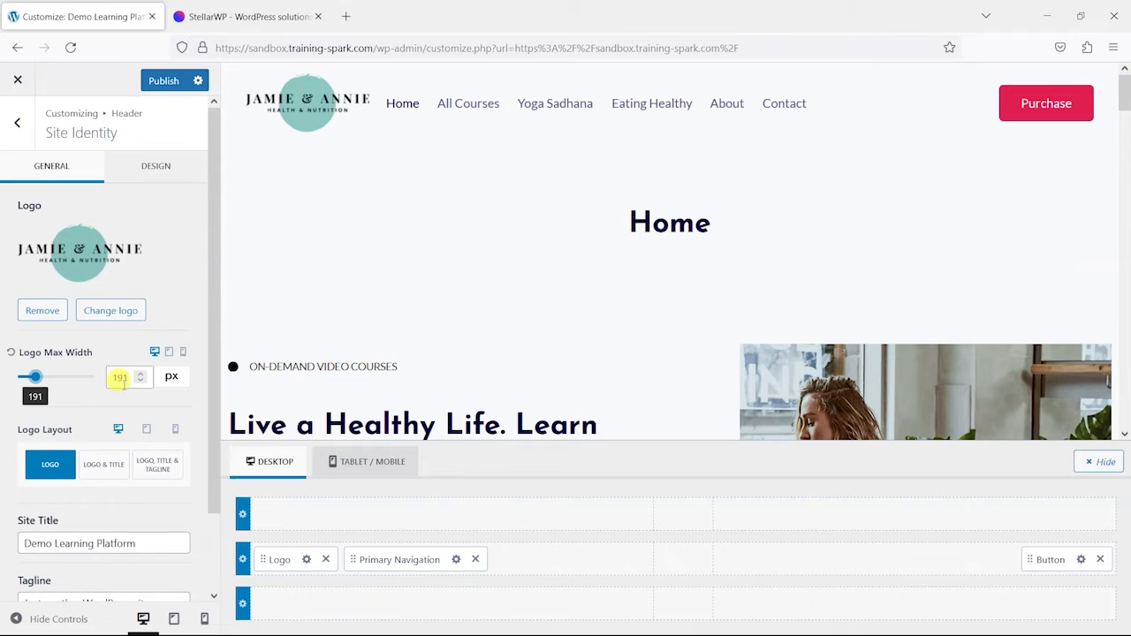
{"action": "left_click", "coordinate": [148, 80]}
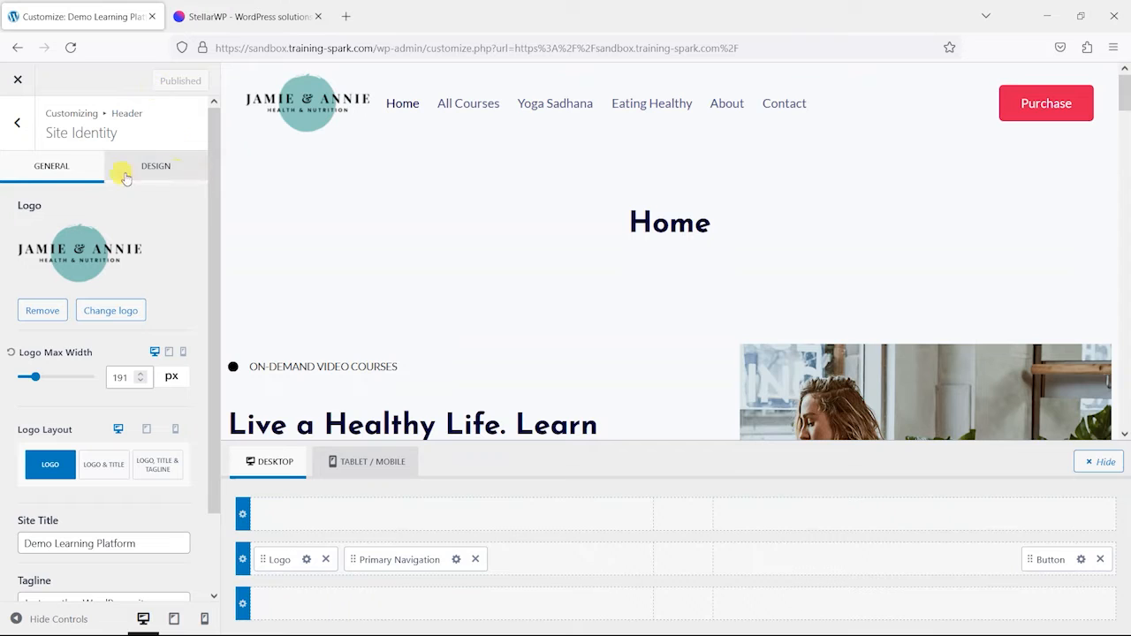
Enter a top padding value for the logo in Site Identity > Design, then leave the design settings.
{"action": "left_click", "coordinate": [155, 167]}
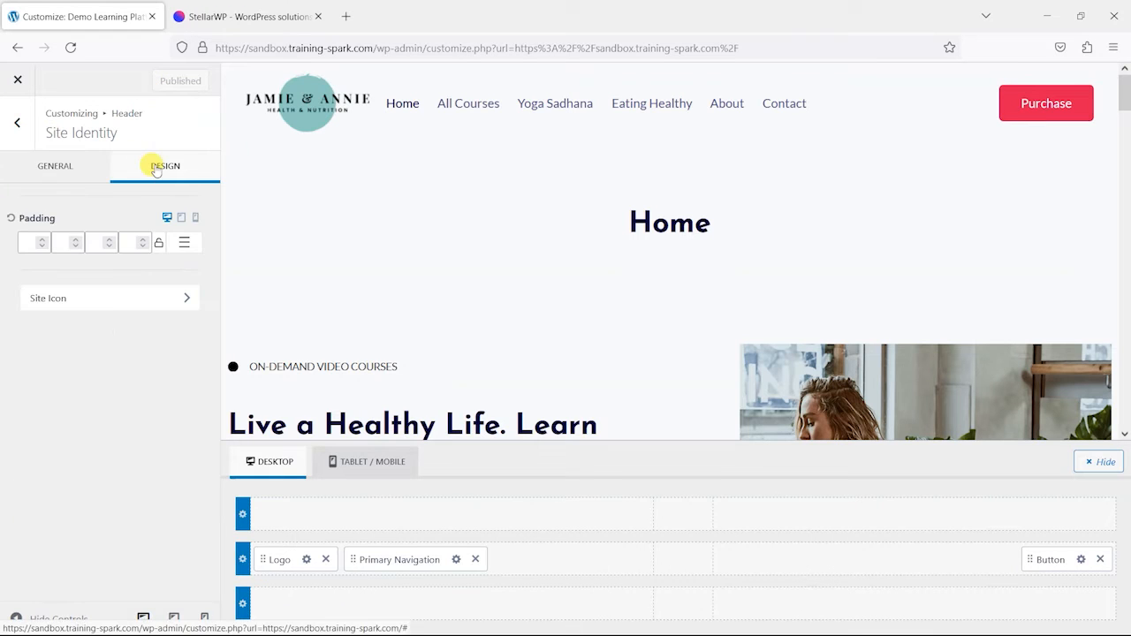
{"action": "left_click", "coordinate": [40, 239]}
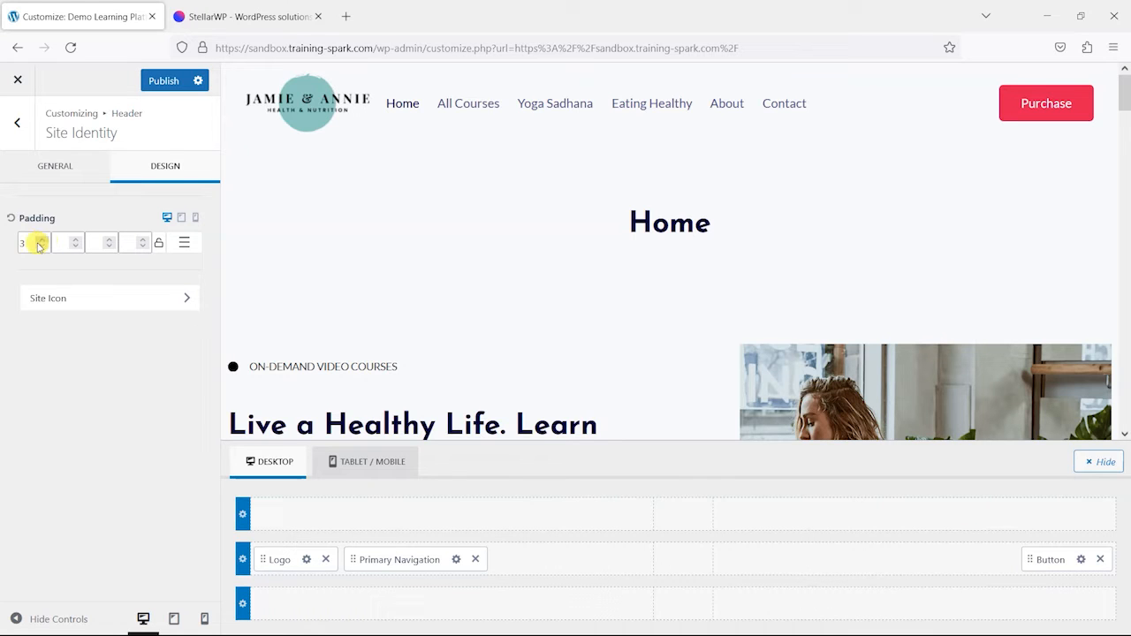
{"action": "left_click", "coordinate": [70, 302]}
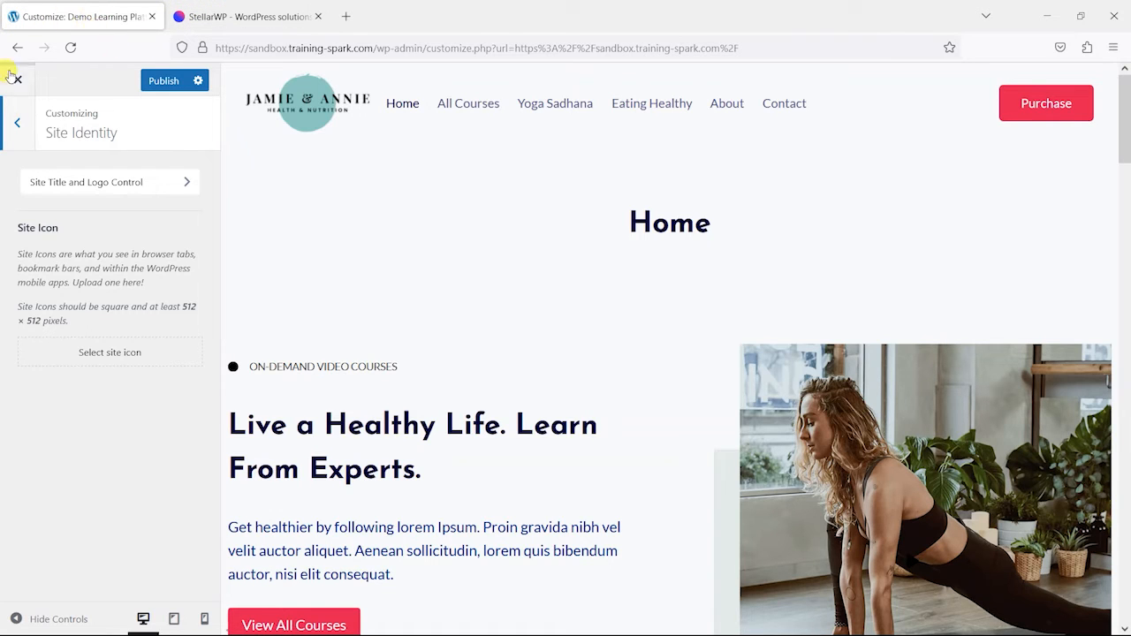
Go back to the main Customizer menu and open the LearnDash layout section.
{"action": "left_click", "coordinate": [24, 139]}
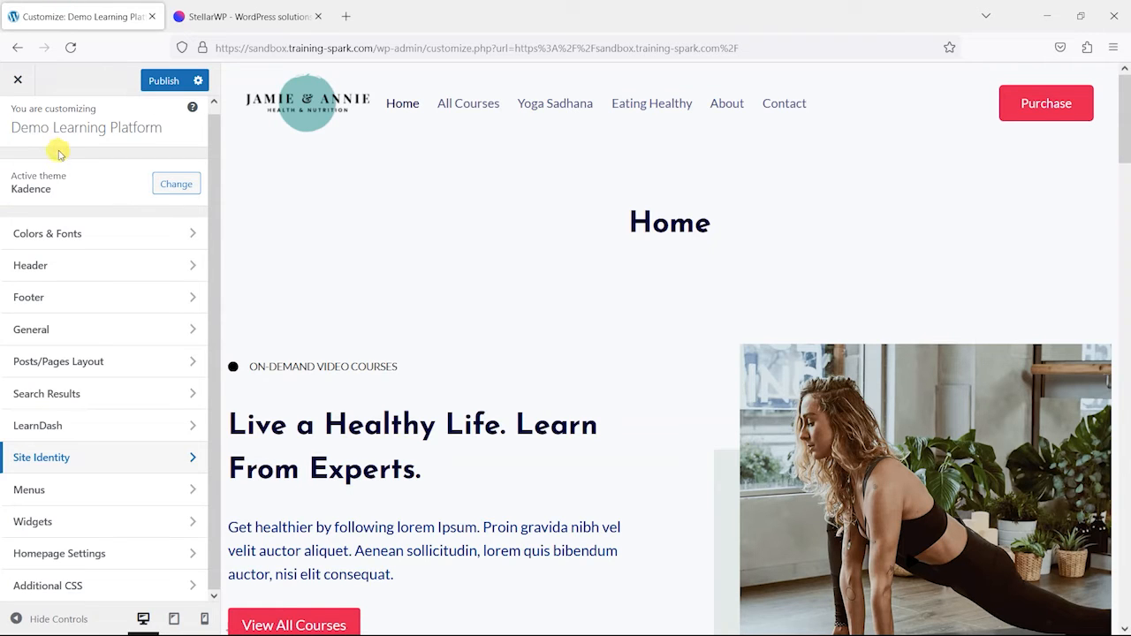
{"action": "left_click", "coordinate": [222, 230]}
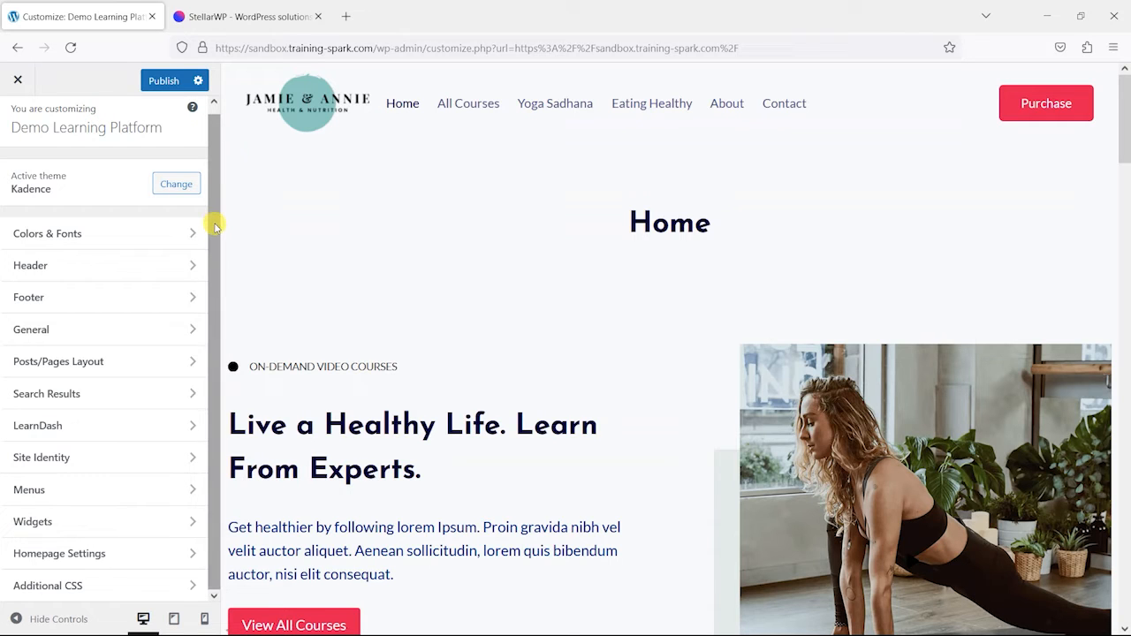
{"action": "left_click", "coordinate": [88, 428]}
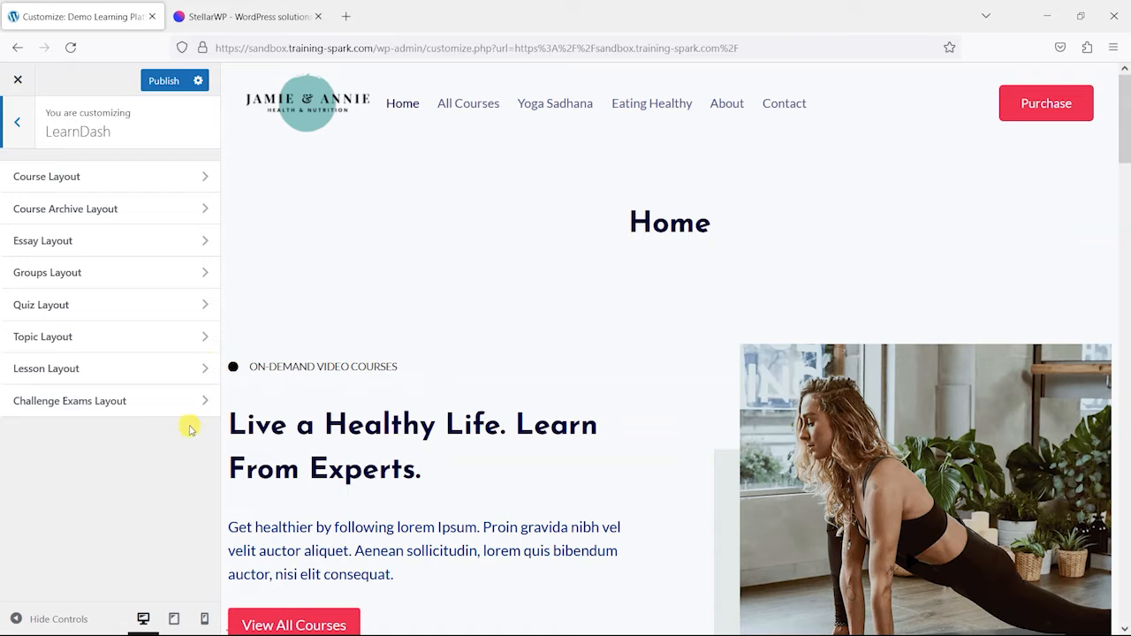
Load All Courses, open the Seek Health with Yoga Sadhana course in the preview, and enter Course Layout.
{"action": "left_click", "coordinate": [477, 105]}
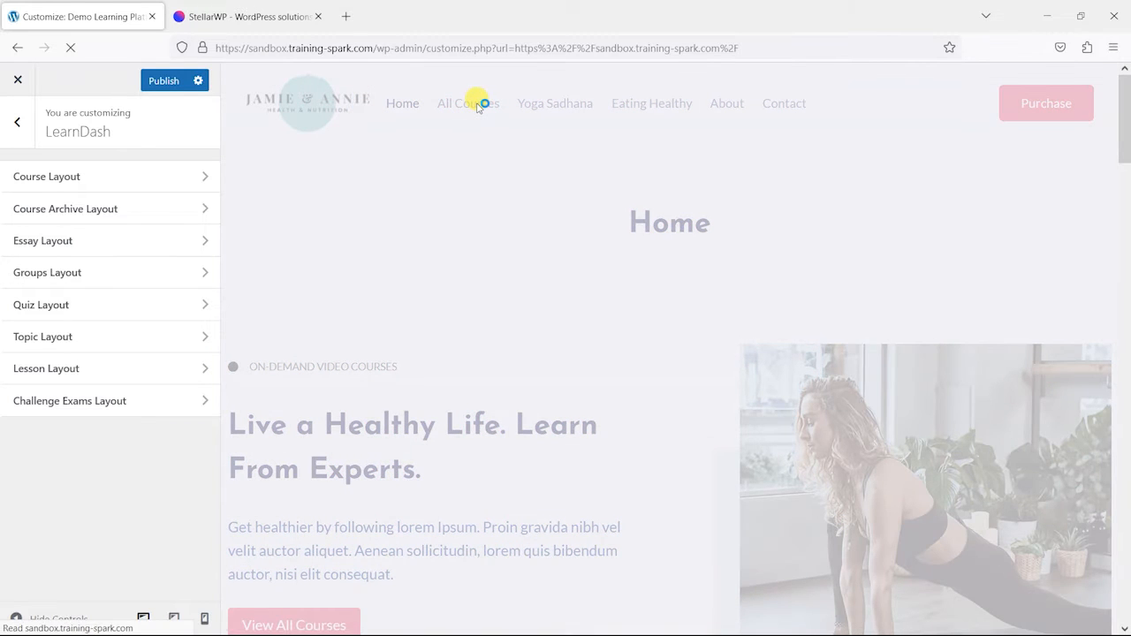
{"action": "scroll", "coordinate": [540, 212], "scroll_direction": "down", "scroll_amount": 3}
{"action": "scroll", "coordinate": [566, 231], "scroll_direction": "down", "scroll_amount": 3}
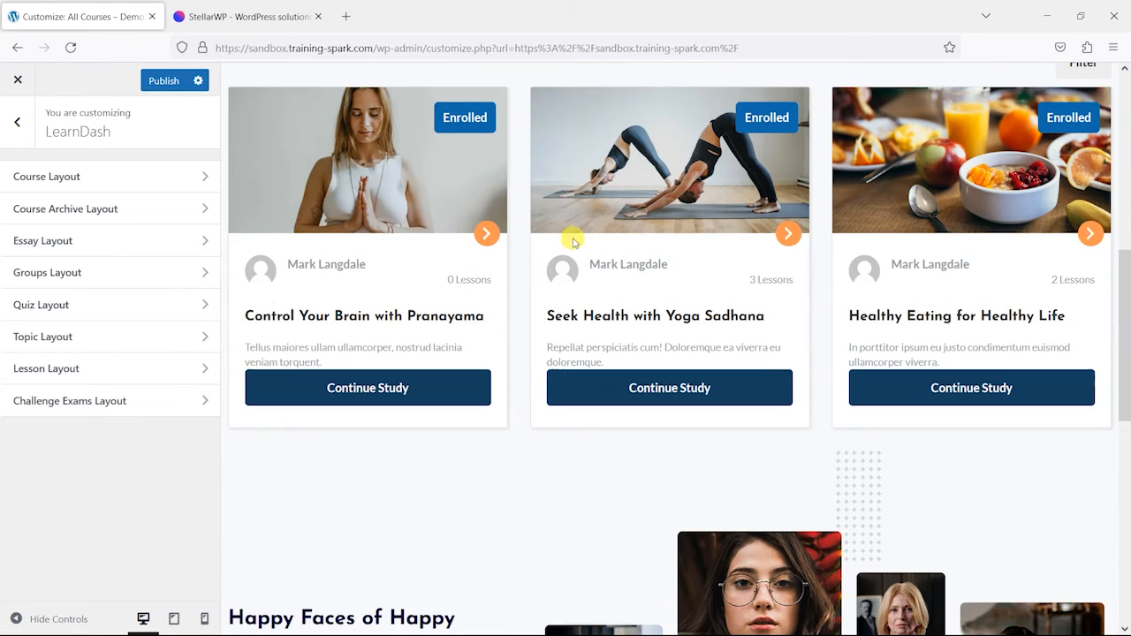
{"action": "left_click", "coordinate": [658, 386]}
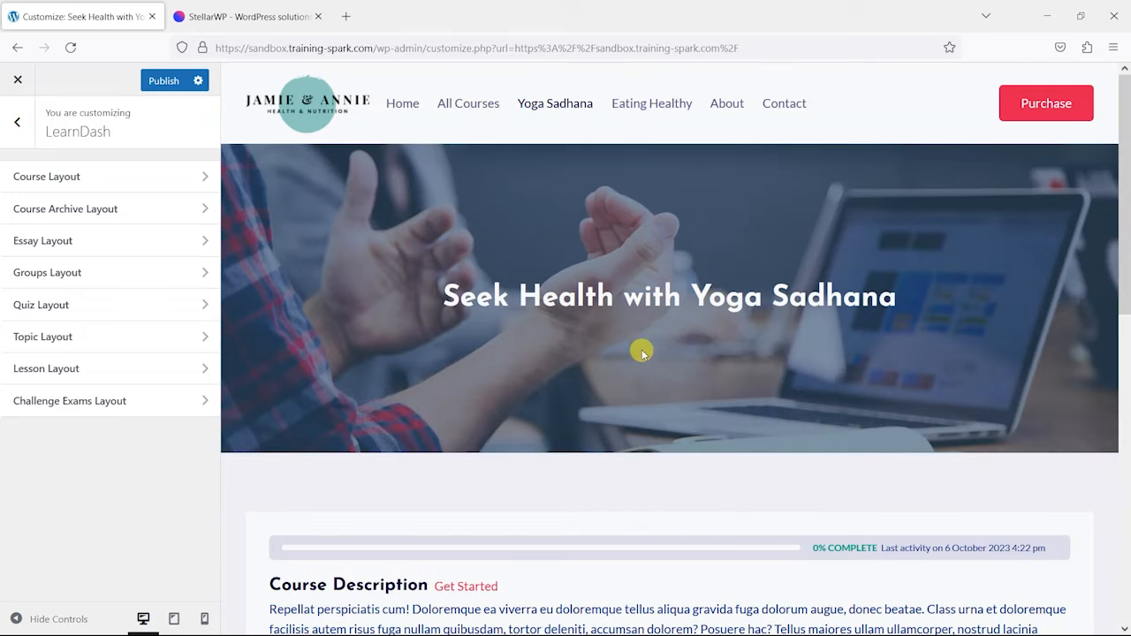
{"action": "scroll", "coordinate": [659, 341], "scroll_direction": "down", "scroll_amount": 5}
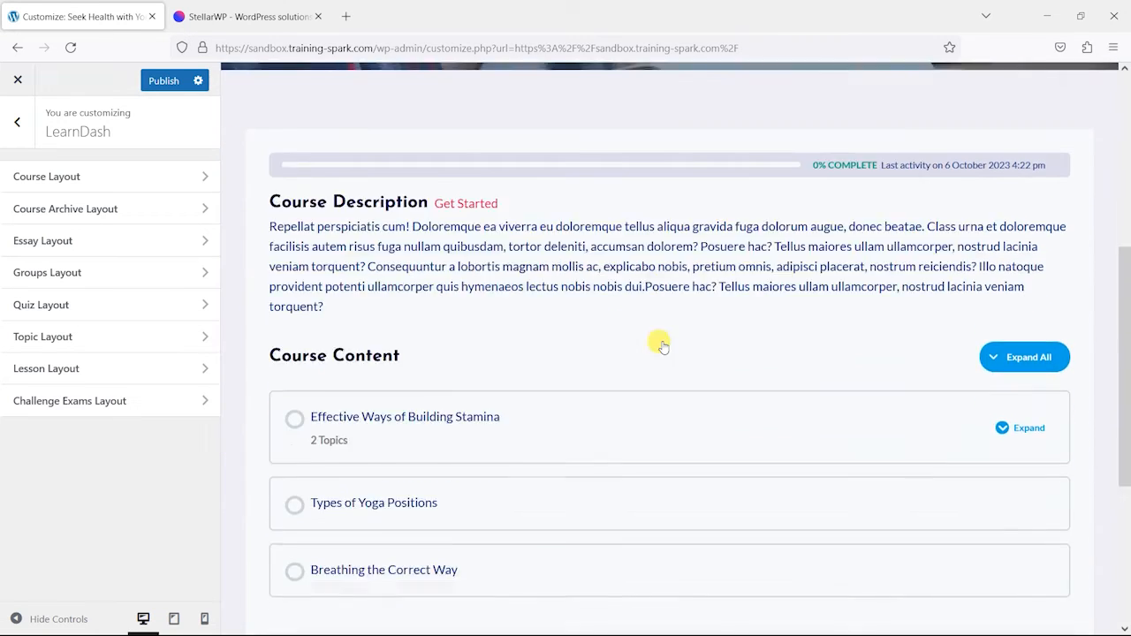
{"action": "scroll", "coordinate": [618, 341], "scroll_direction": "down", "scroll_amount": 3}
{"action": "scroll", "coordinate": [576, 329], "scroll_direction": "up", "scroll_amount": 5}
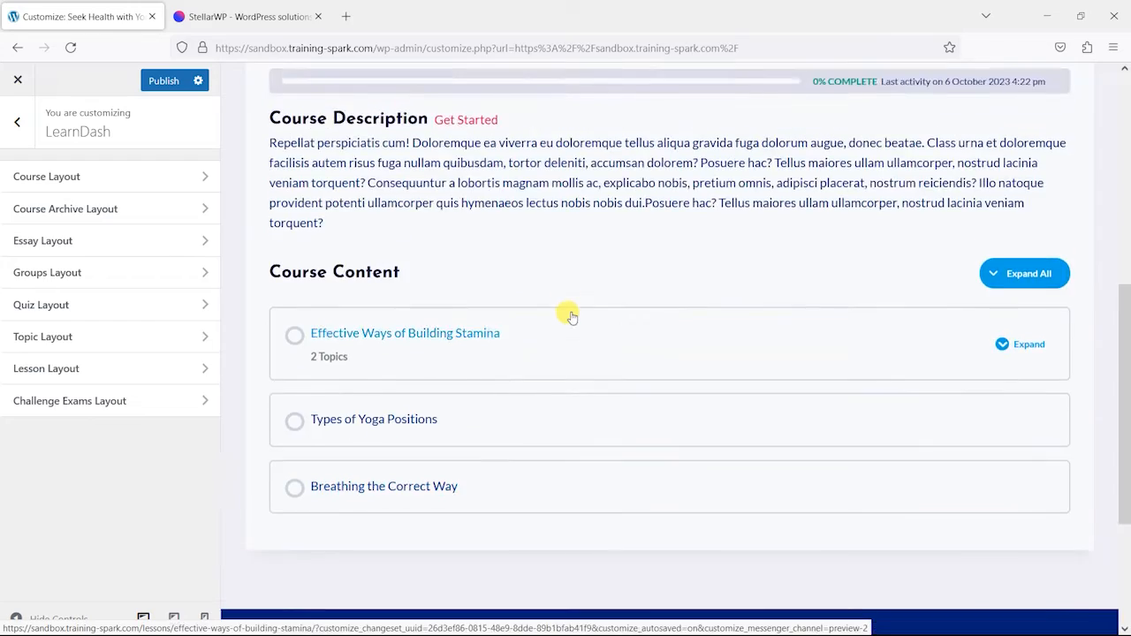
{"action": "scroll", "coordinate": [570, 305], "scroll_direction": "up", "scroll_amount": 3}
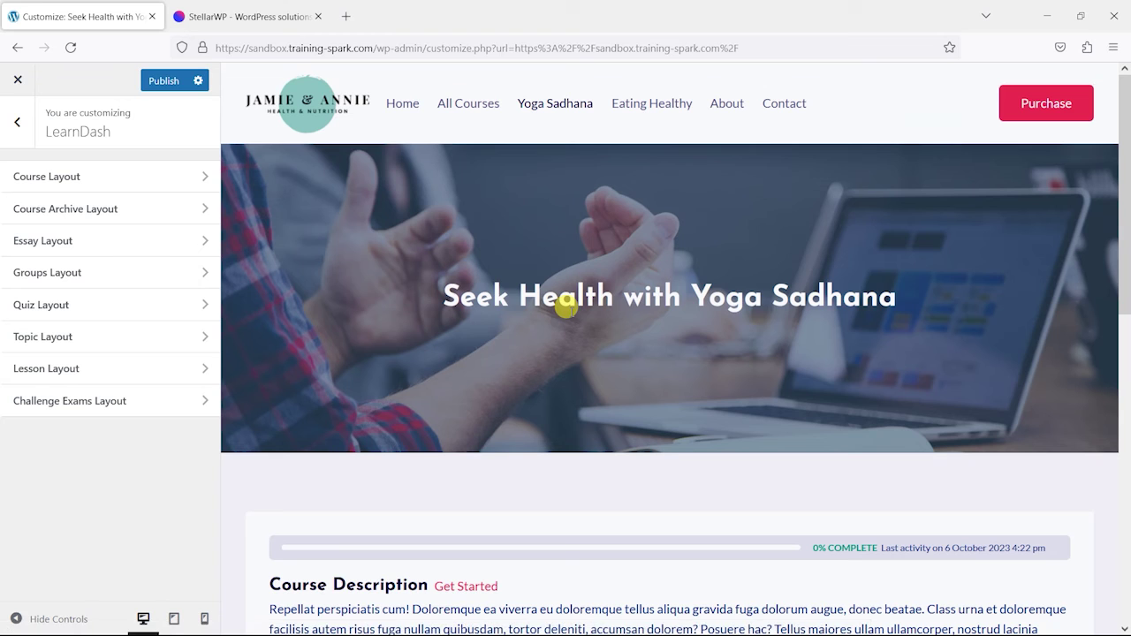
{"action": "left_click", "coordinate": [128, 181]}
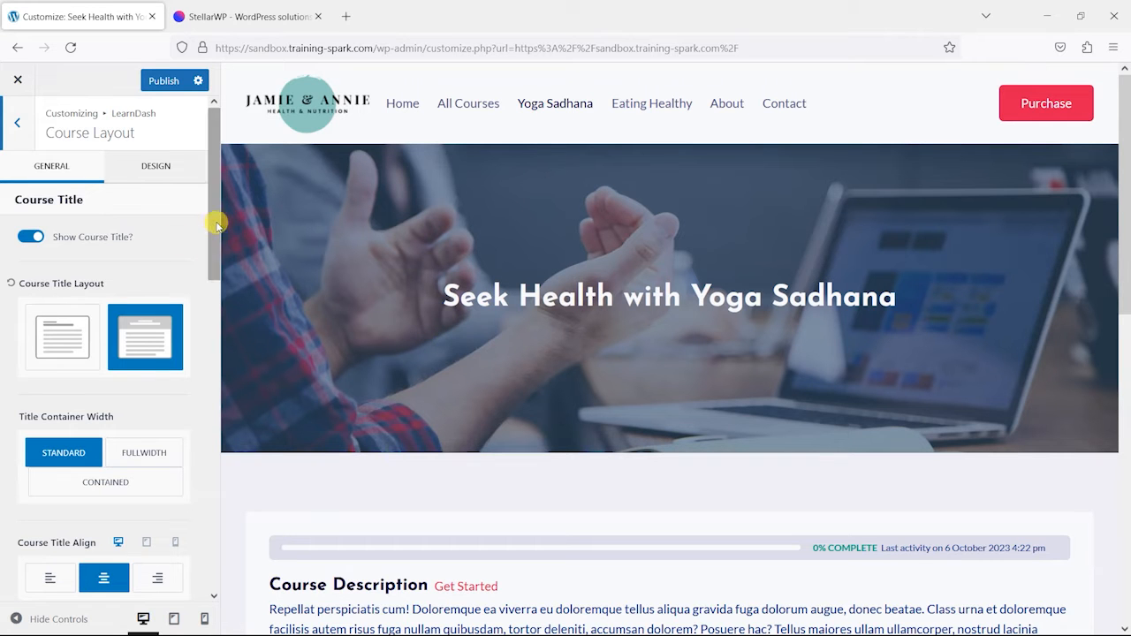
Try hiding the title, in-content placement and full width, keeping title Above Content at Standard width.
{"action": "left_click", "coordinate": [39, 240]}
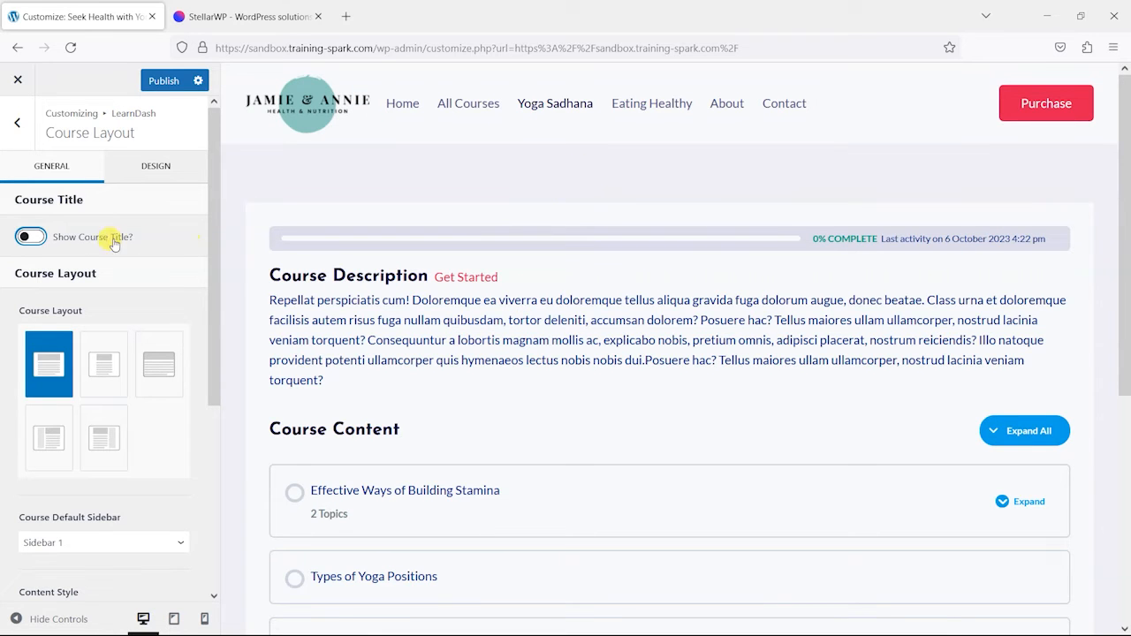
{"action": "left_click", "coordinate": [31, 237]}
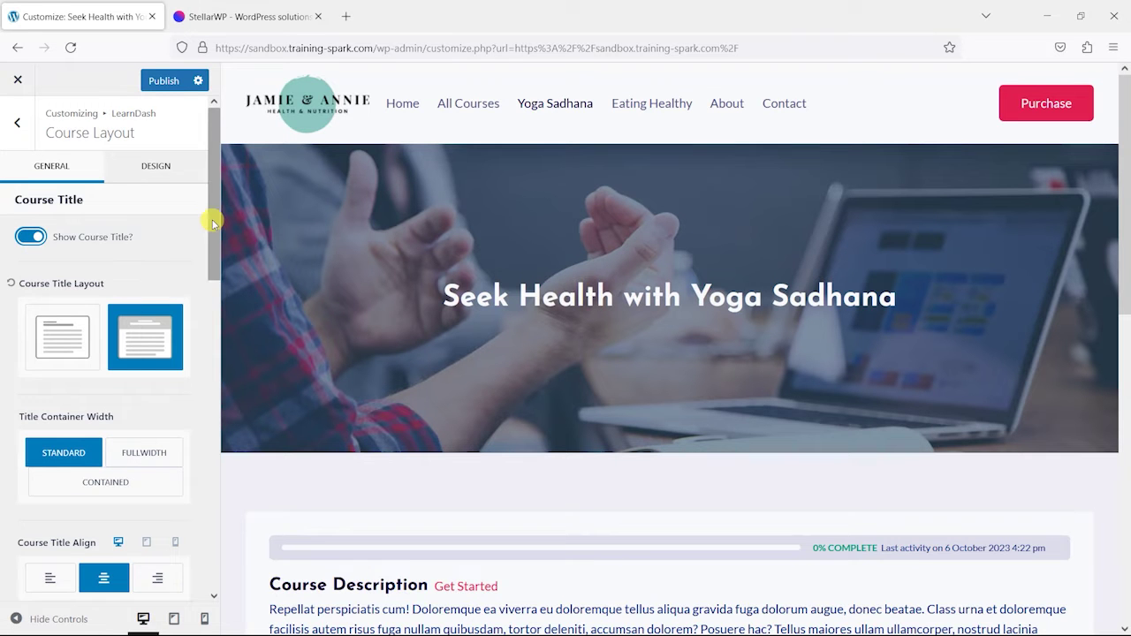
{"action": "left_click_drag", "start_coordinate": [202, 228], "coordinate": [212, 245]}
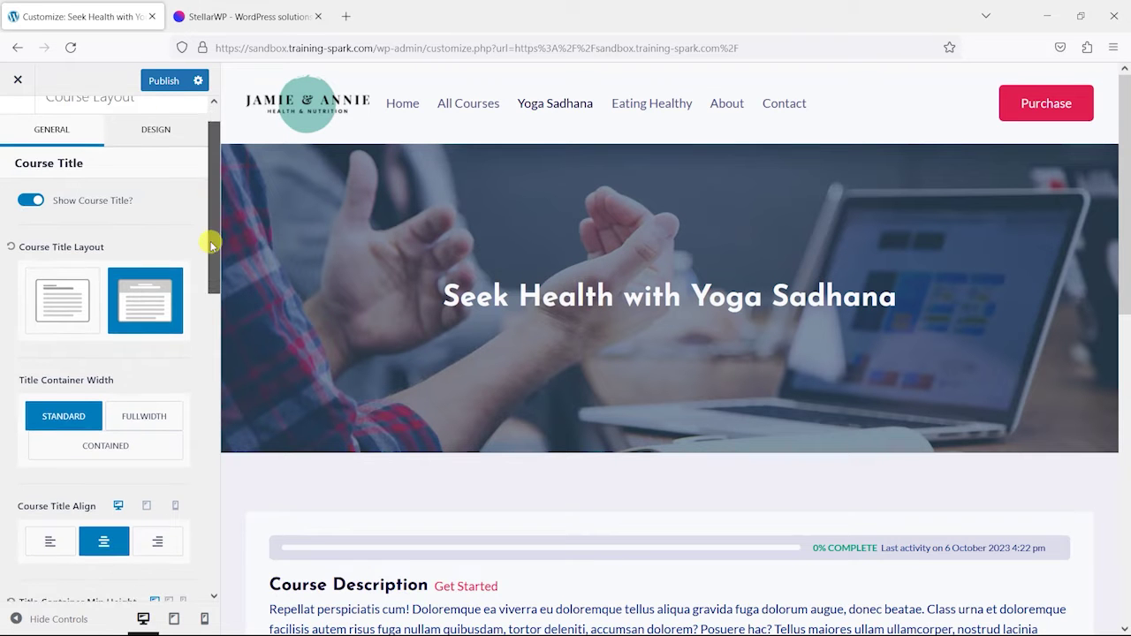
{"action": "left_click", "coordinate": [55, 294]}
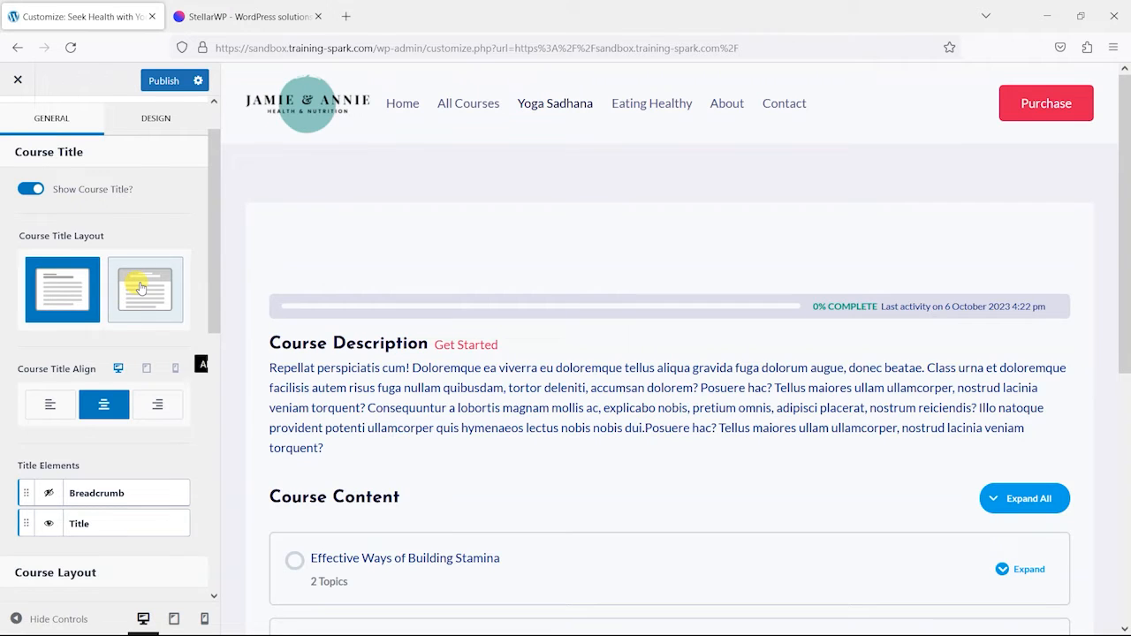
{"action": "left_click", "coordinate": [134, 297]}
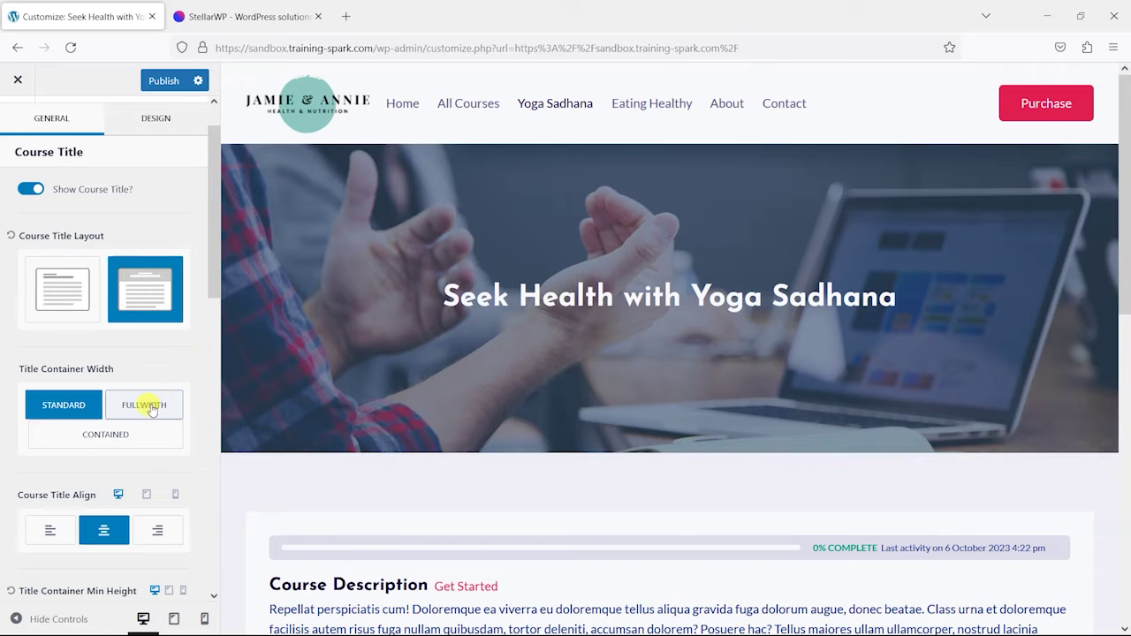
{"action": "left_click", "coordinate": [149, 409]}
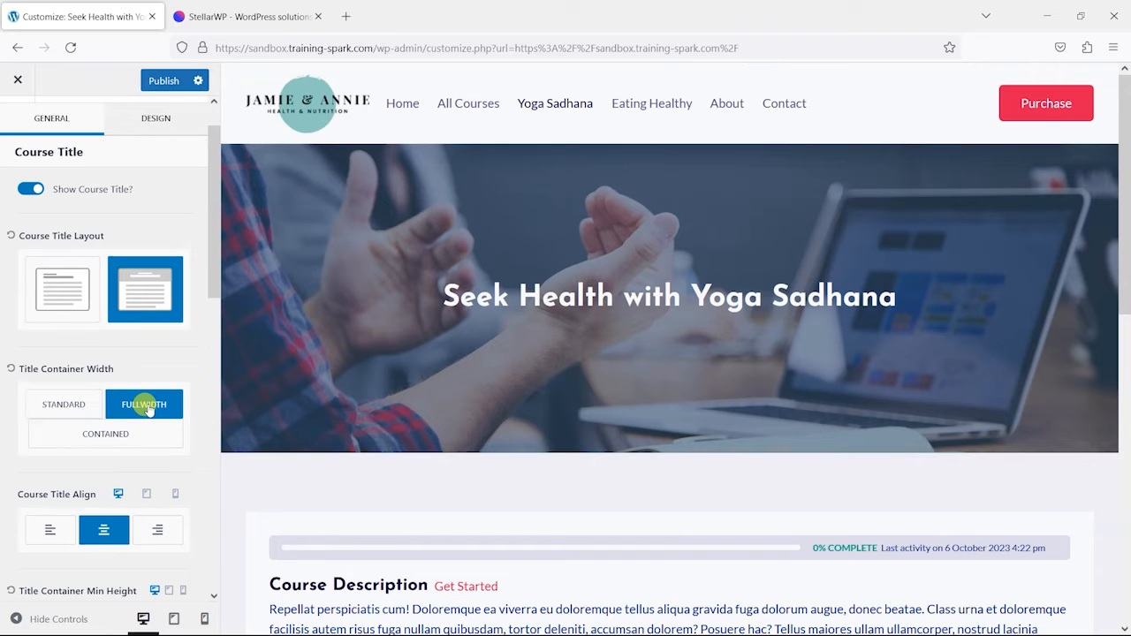
{"action": "left_click", "coordinate": [50, 404]}
{"action": "scroll", "coordinate": [151, 397], "scroll_direction": "down", "scroll_amount": 1}
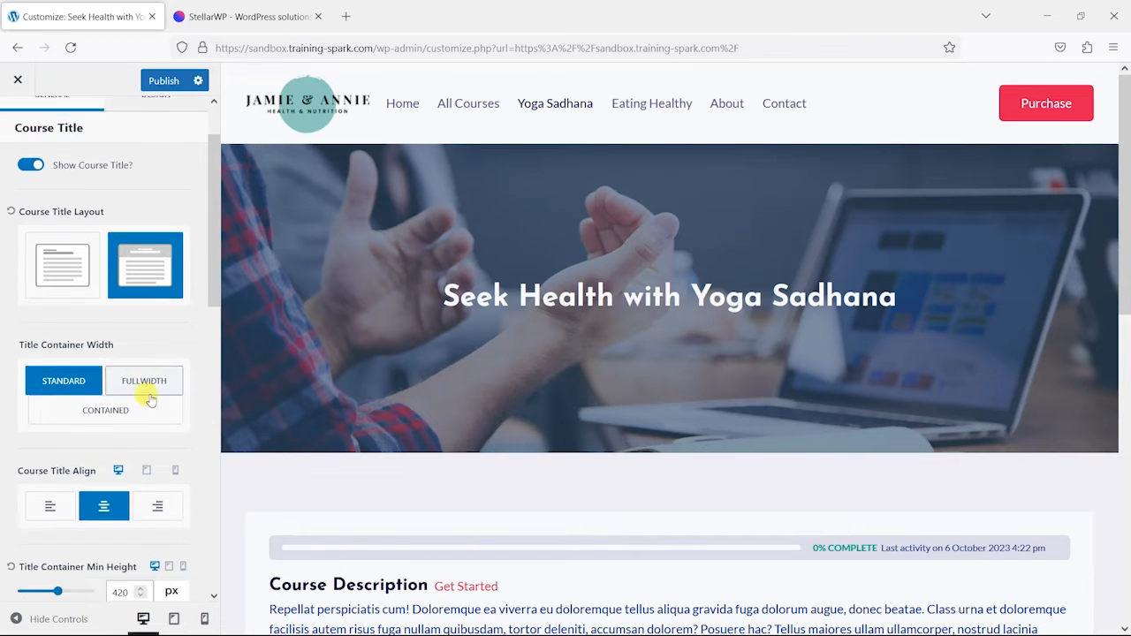
{"action": "scroll", "coordinate": [52, 396], "scroll_direction": "down", "scroll_amount": 3}
Left-align the course title and drag Title Container Min Height down to 248 px.
{"action": "left_click", "coordinate": [50, 378]}
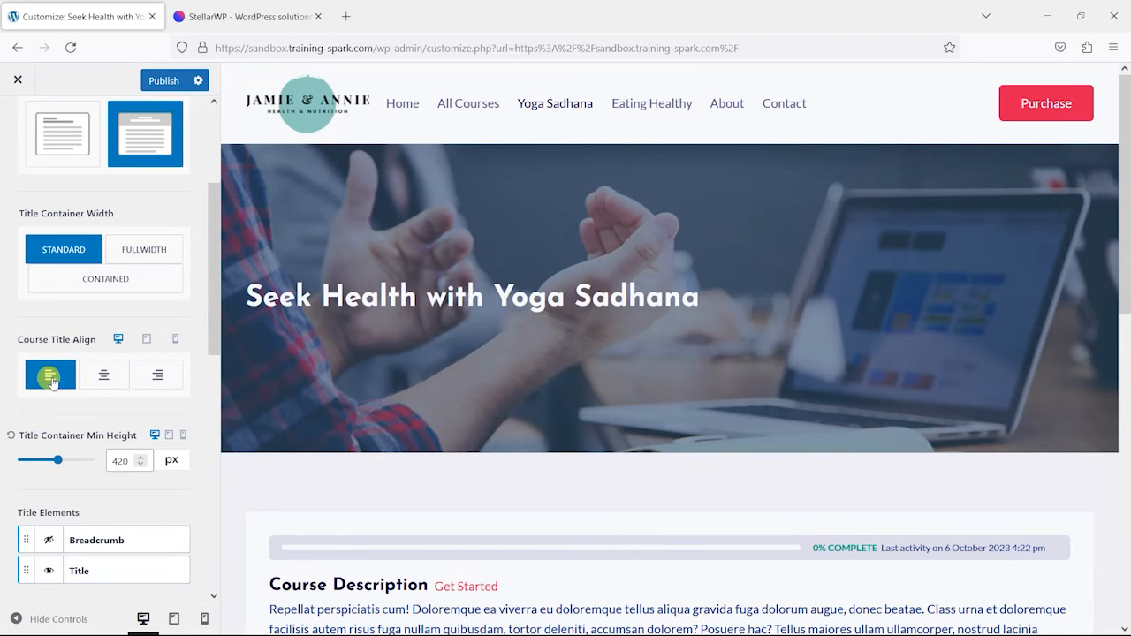
{"action": "scroll", "coordinate": [52, 398], "scroll_direction": "down", "scroll_amount": 2}
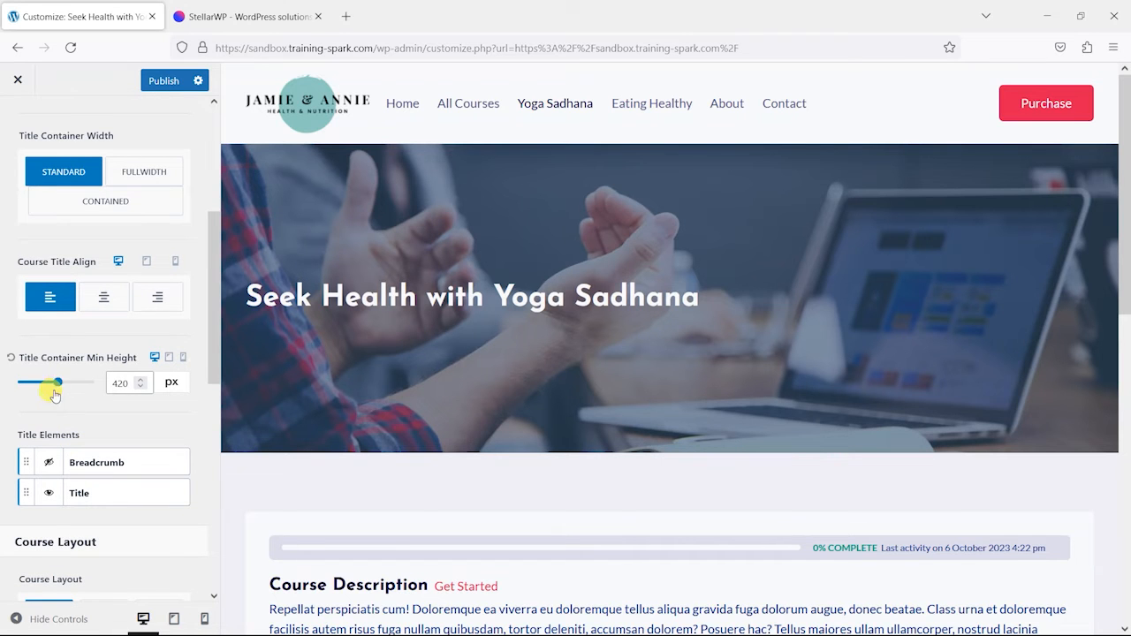
{"action": "mouse_move", "coordinate": [59, 391]}
{"action": "left_mouse_down"}
{"action": "mouse_move", "coordinate": [70, 398]}
{"action": "mouse_move", "coordinate": [45, 398]}
{"action": "left_mouse_up"}
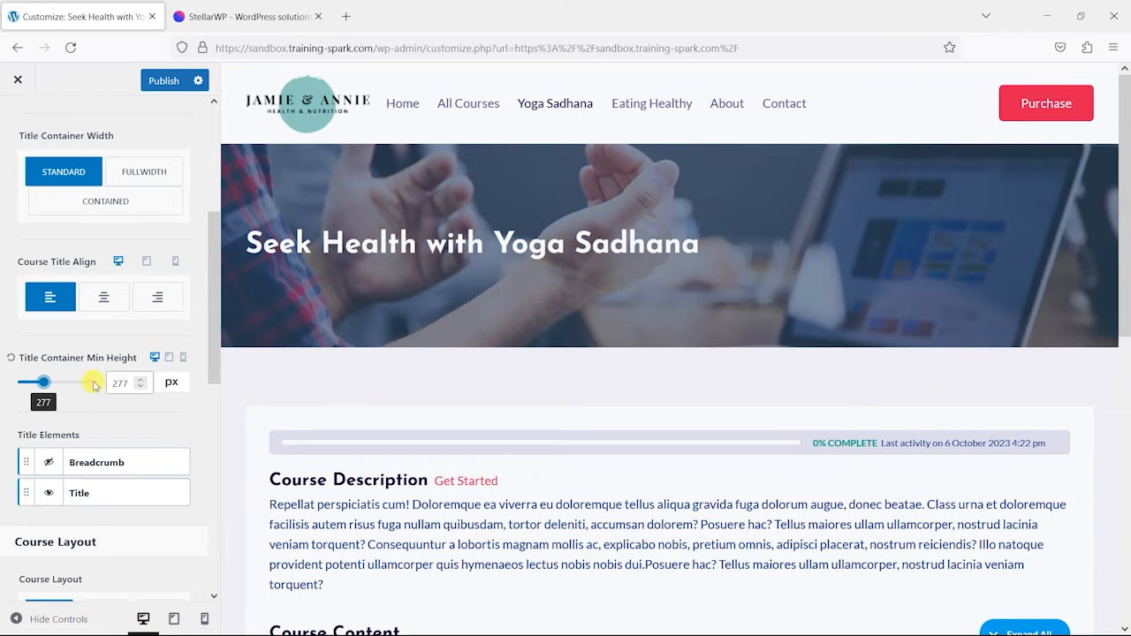
{"action": "left_click_drag", "start_coordinate": [45, 386], "coordinate": [41, 389]}
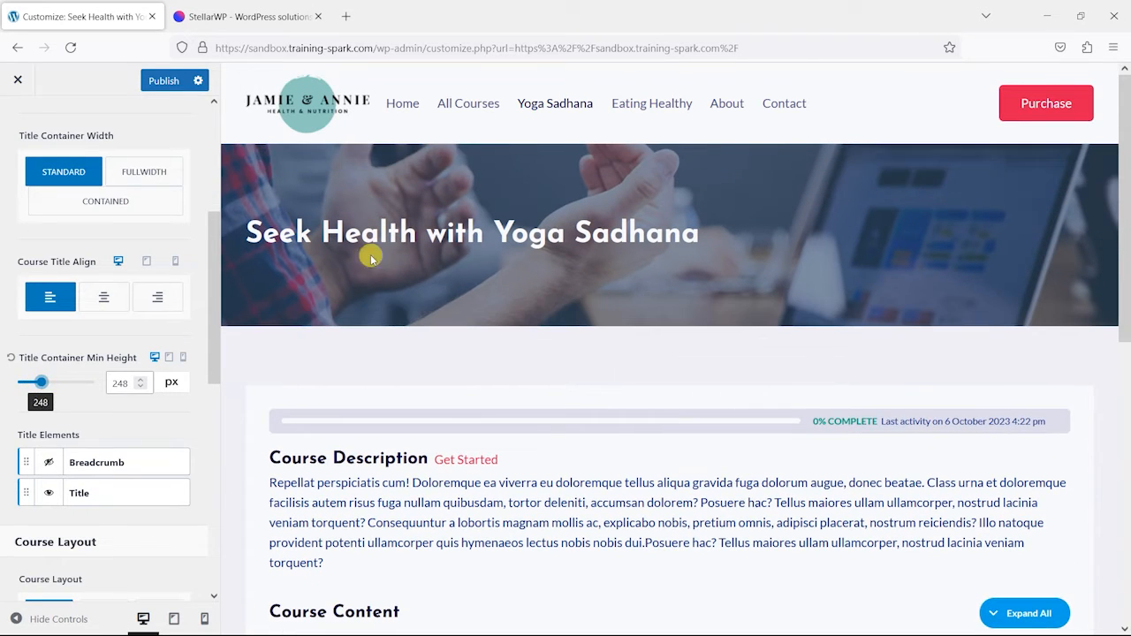
{"action": "scroll", "coordinate": [202, 315], "scroll_direction": "down", "scroll_amount": 3}
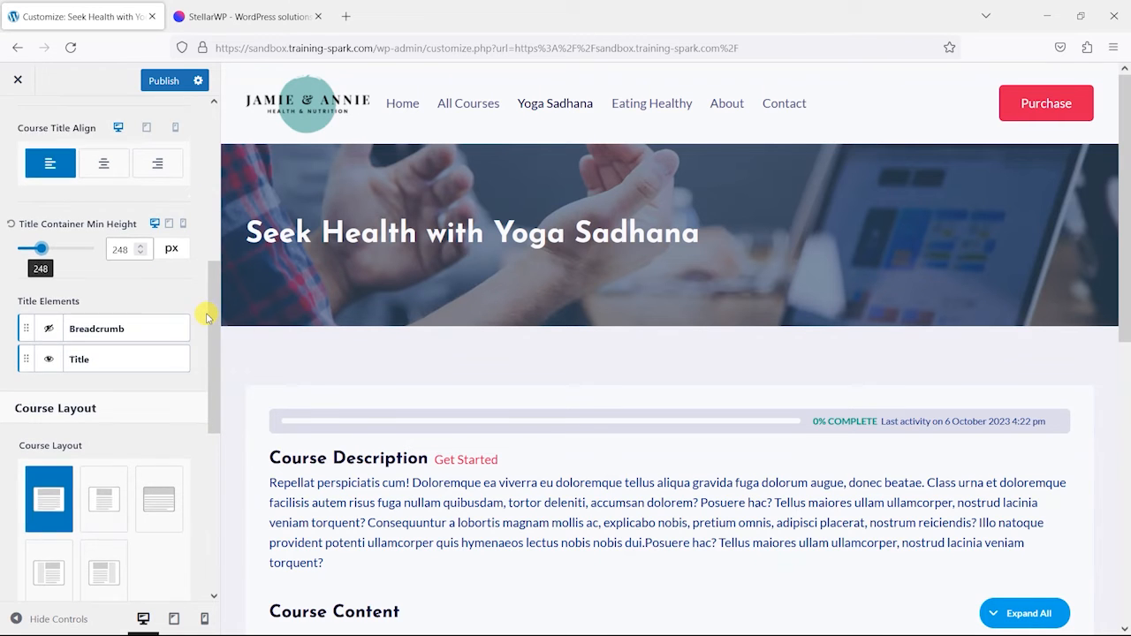
Show the breadcrumb in the title area and, after trying the layouts, settle on the narrow course layout.
{"action": "left_click", "coordinate": [50, 307]}
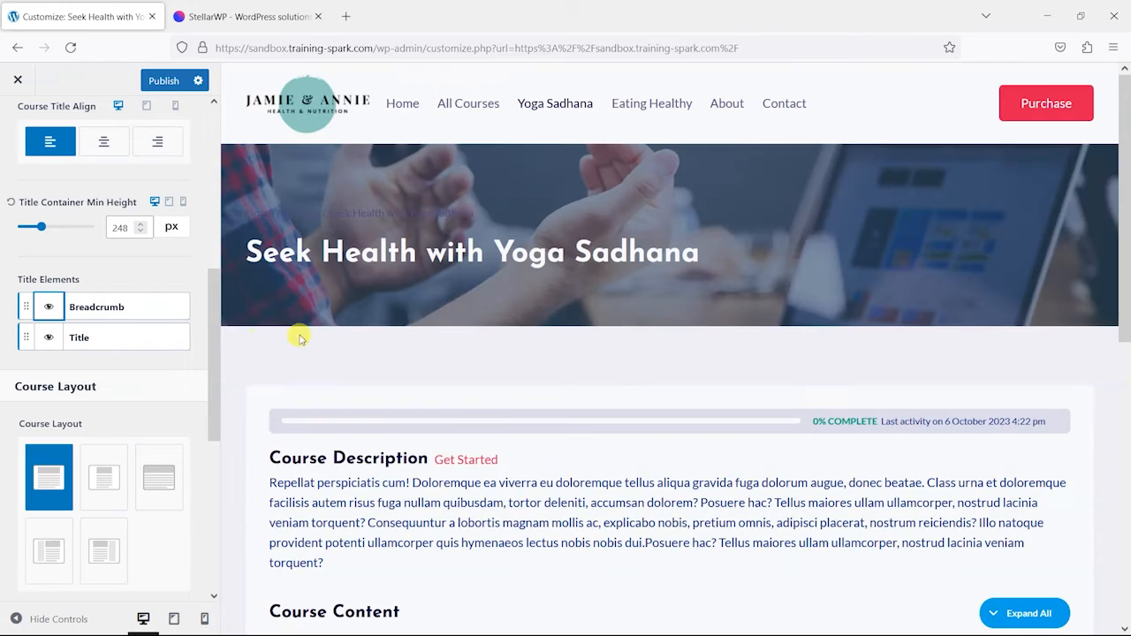
{"action": "scroll", "coordinate": [474, 395], "scroll_direction": "down", "scroll_amount": 3}
{"action": "scroll", "coordinate": [429, 386], "scroll_direction": "down", "scroll_amount": 3}
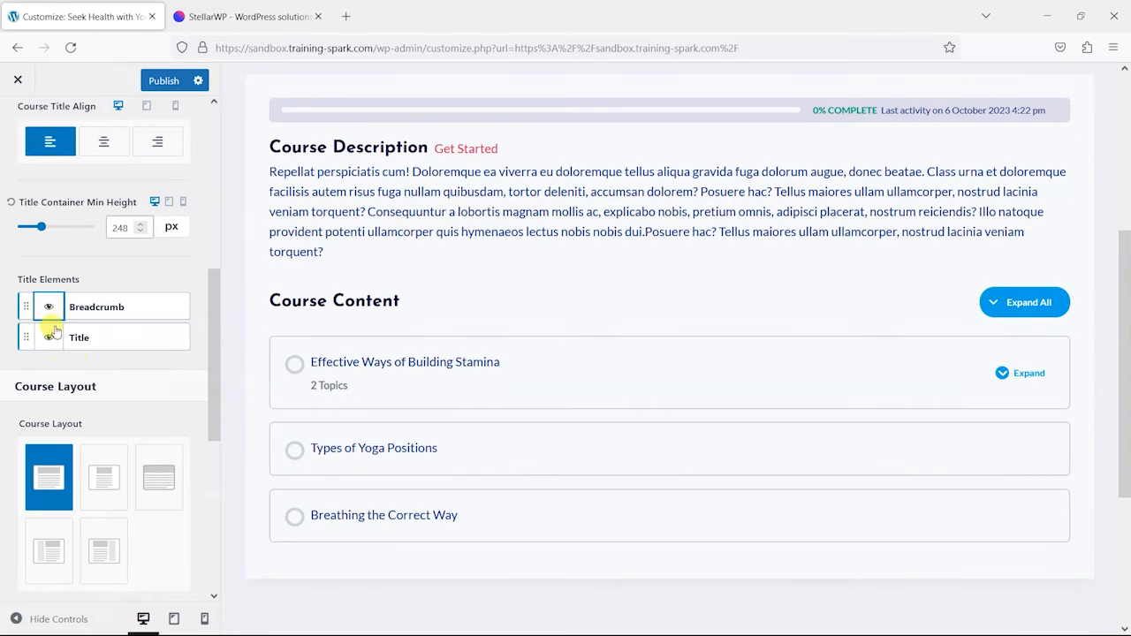
{"action": "scroll", "coordinate": [89, 424], "scroll_direction": "up", "scroll_amount": 2}
{"action": "scroll", "coordinate": [107, 398], "scroll_direction": "down", "scroll_amount": 2}
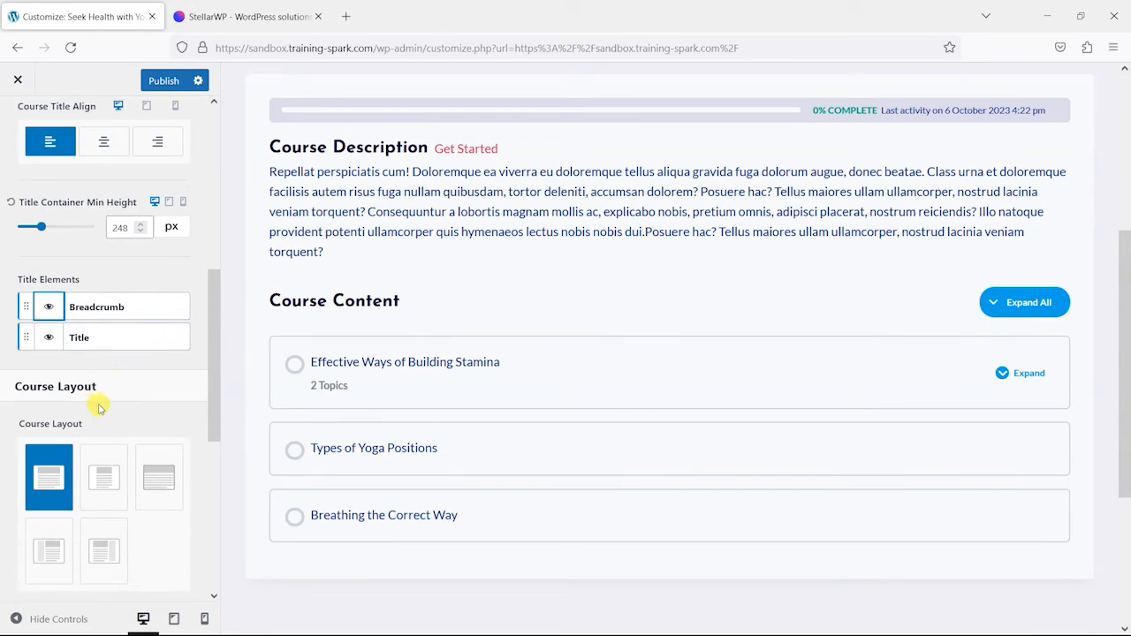
{"action": "scroll", "coordinate": [99, 407], "scroll_direction": "down", "scroll_amount": 2}
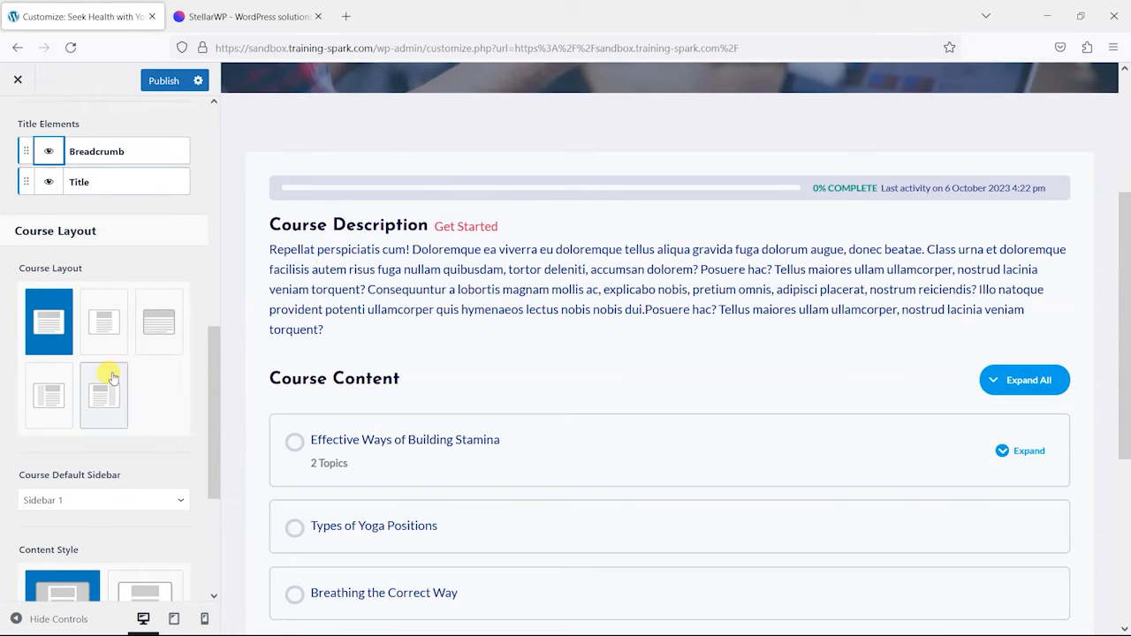
{"action": "left_click", "coordinate": [105, 322]}
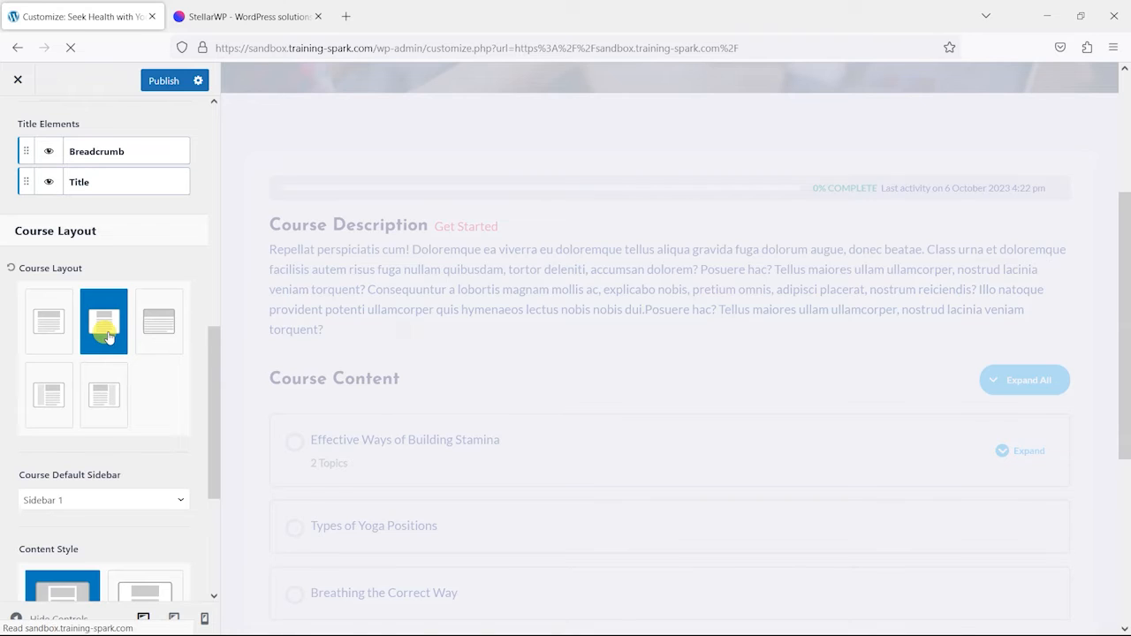
{"action": "scroll", "coordinate": [827, 277], "scroll_direction": "up", "scroll_amount": 2}
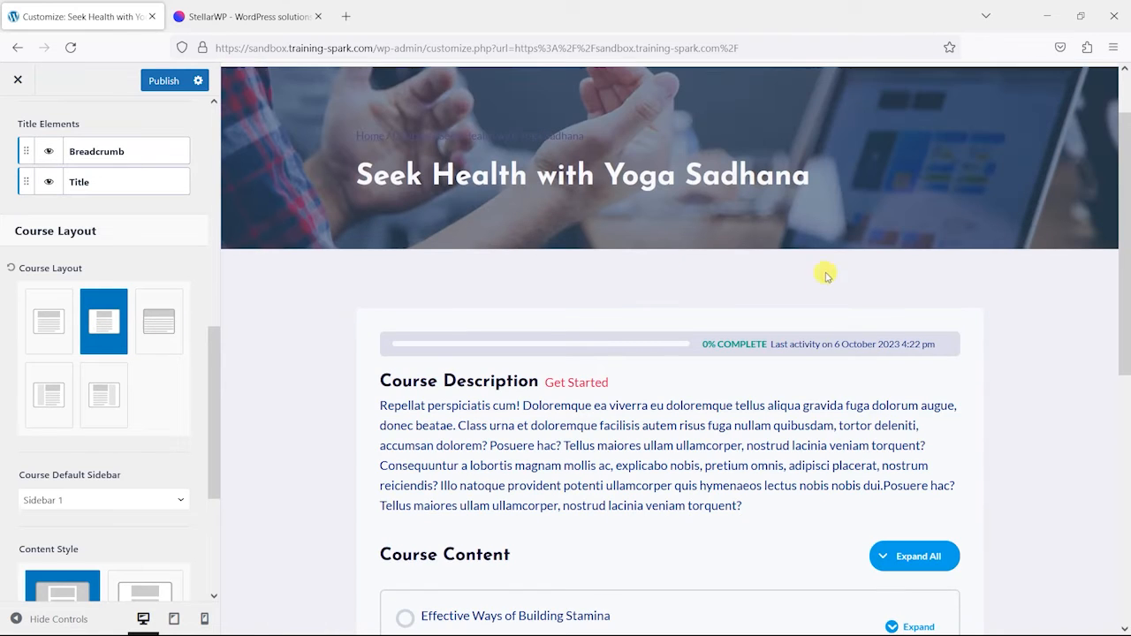
{"action": "scroll", "coordinate": [922, 386], "scroll_direction": "down", "scroll_amount": 1}
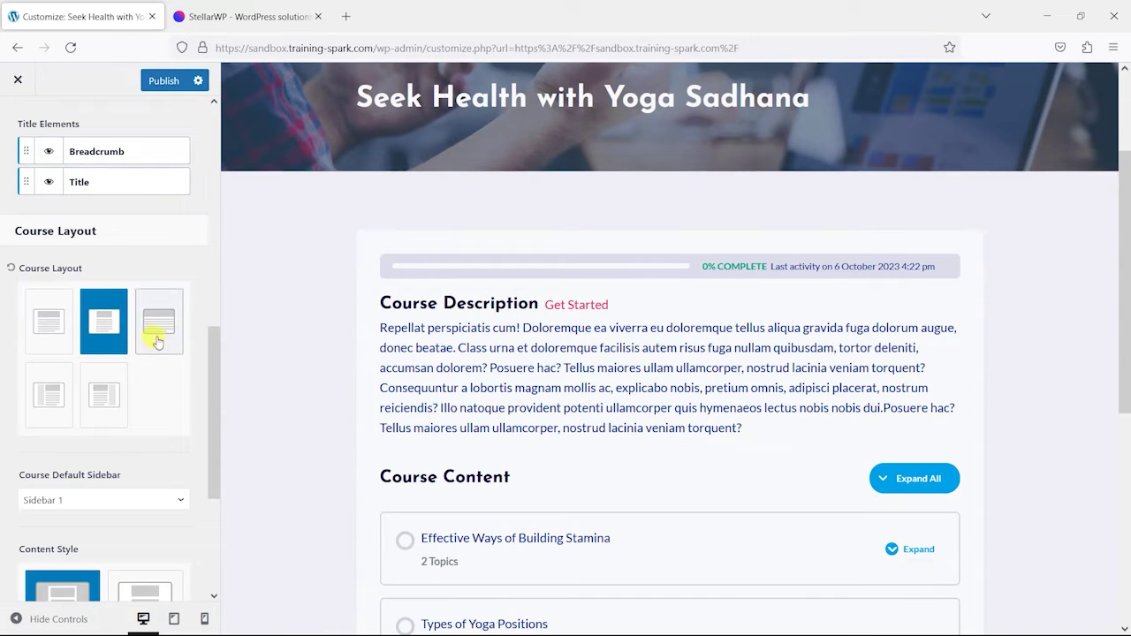
{"action": "left_click", "coordinate": [54, 324]}
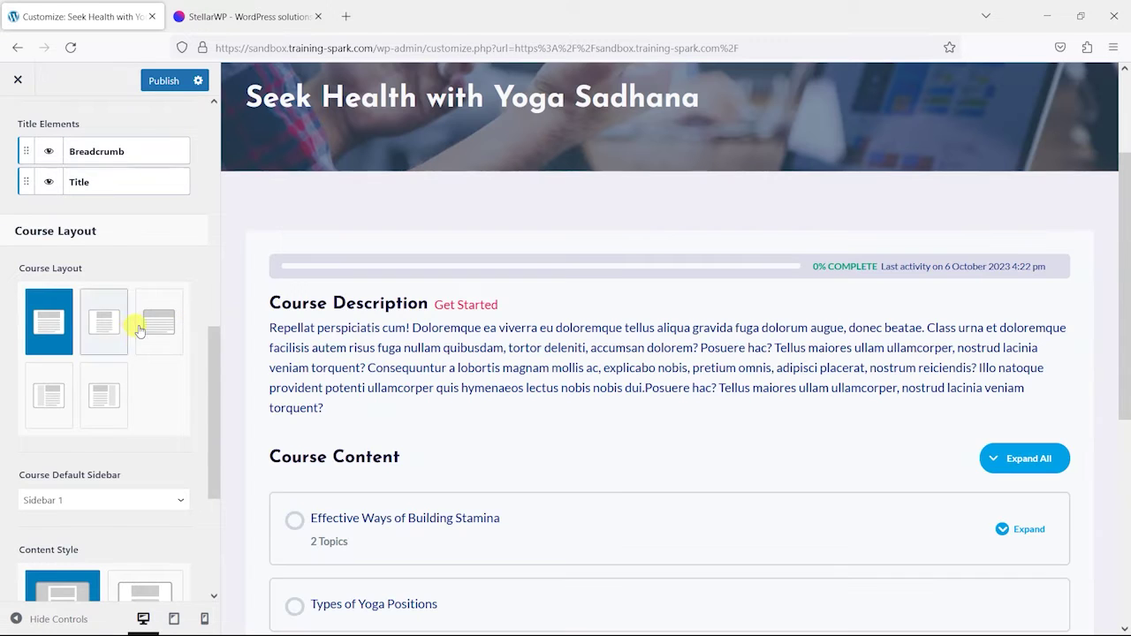
{"action": "left_click", "coordinate": [159, 321]}
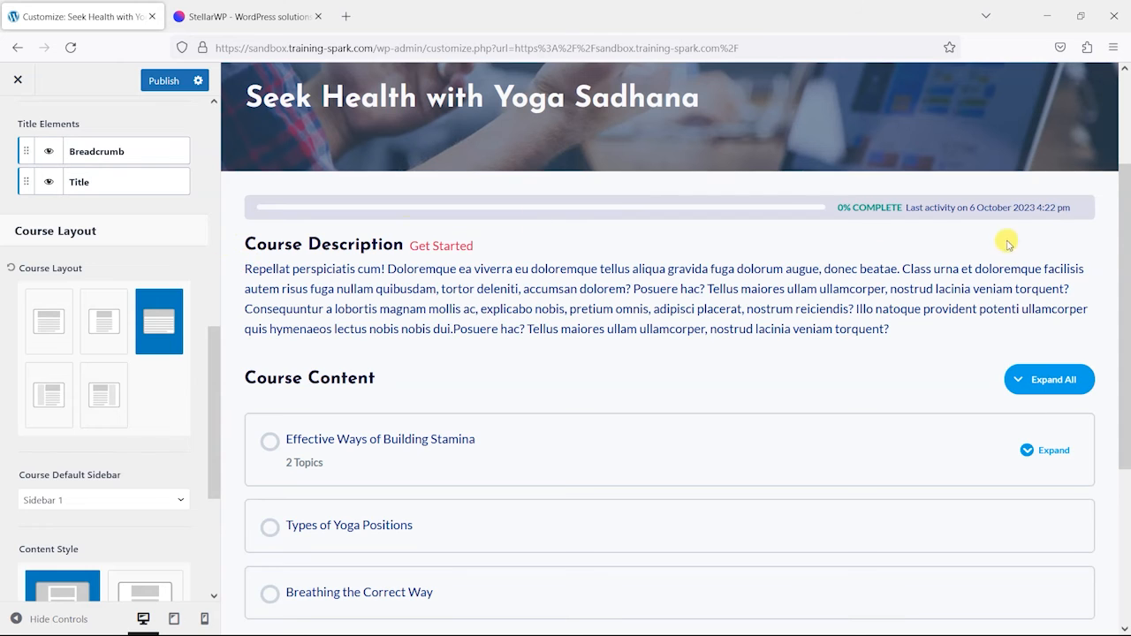
{"action": "left_click", "coordinate": [103, 401]}
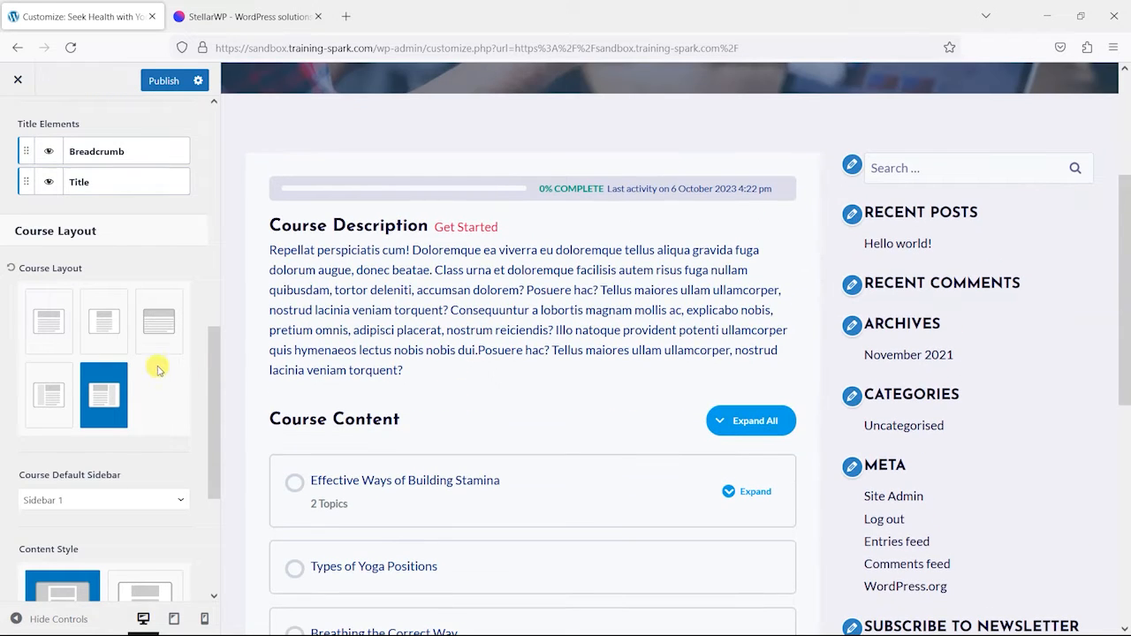
{"action": "scroll", "coordinate": [75, 300], "scroll_direction": "up", "scroll_amount": 3}
{"action": "scroll", "coordinate": [80, 298], "scroll_direction": "down", "scroll_amount": 2}
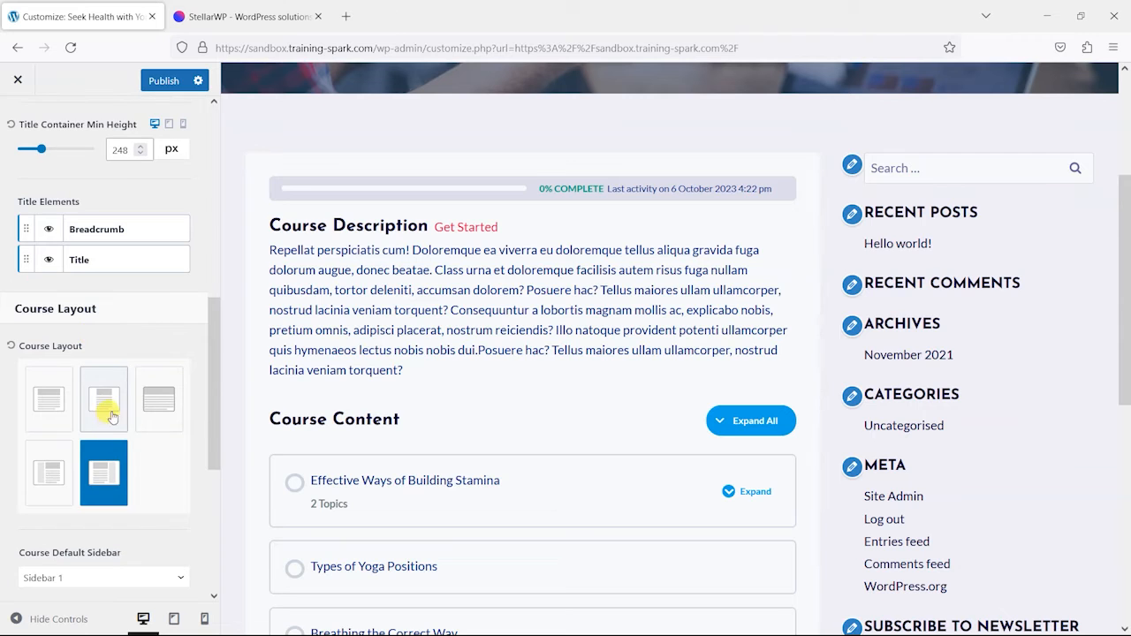
{"action": "left_click", "coordinate": [104, 407]}
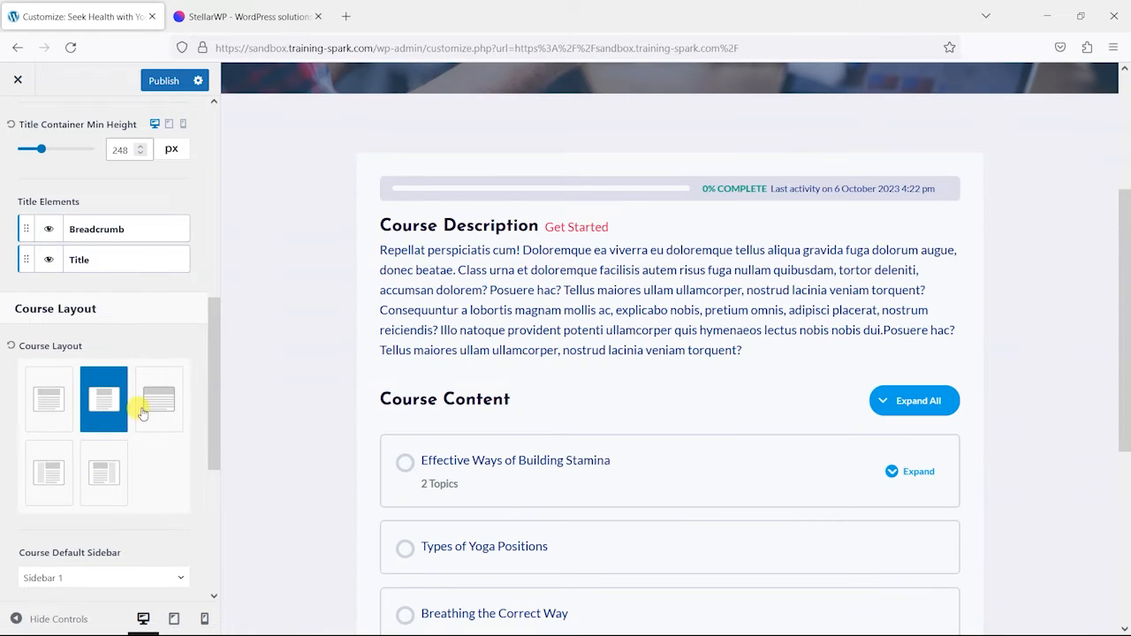
{"action": "scroll", "coordinate": [177, 430], "scroll_direction": "down", "scroll_amount": 3}
{"action": "scroll", "coordinate": [167, 434], "scroll_direction": "down", "scroll_amount": 3}
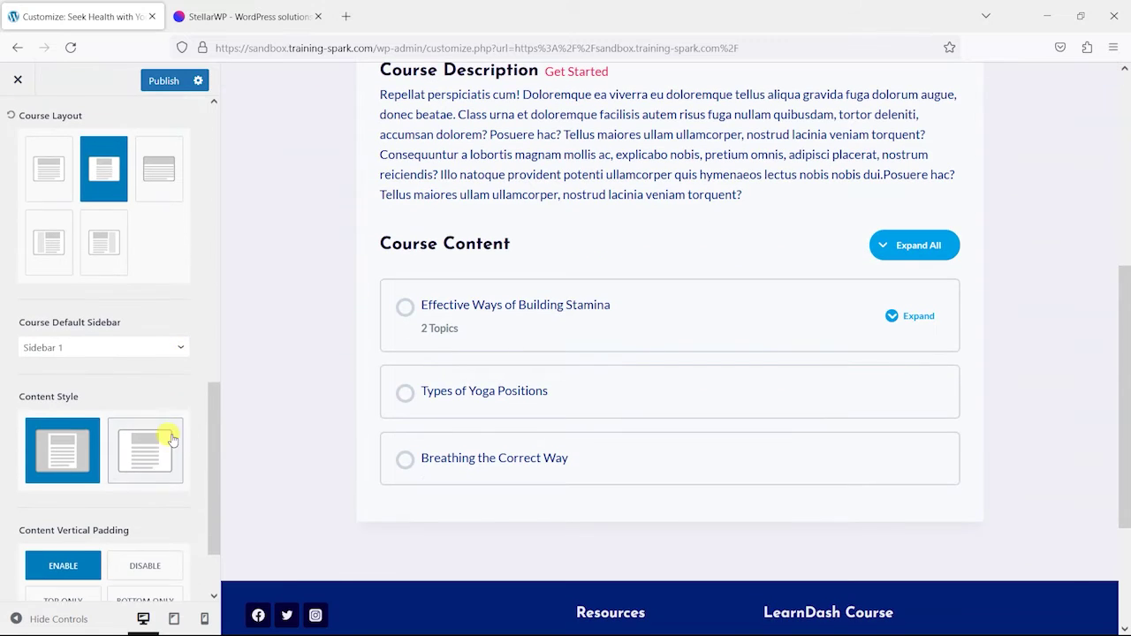
Keep Sidebar 1 as the course sidebar and set Content Style to unboxed after comparing with boxed.
{"action": "left_click", "coordinate": [159, 349]}
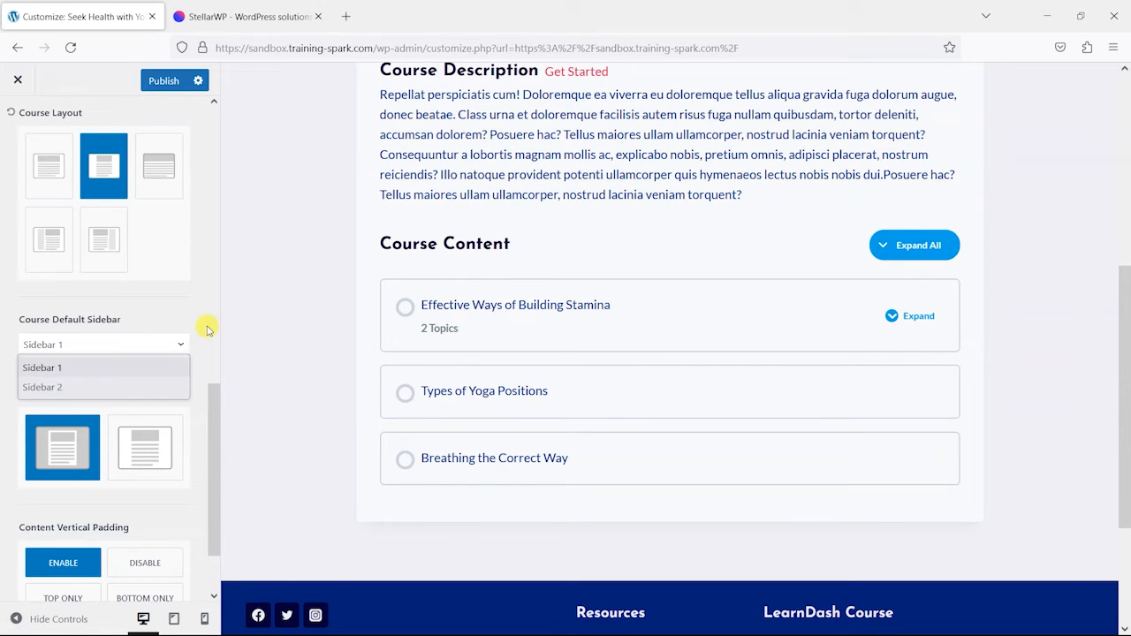
{"action": "left_click", "coordinate": [205, 330]}
{"action": "scroll", "coordinate": [177, 495], "scroll_direction": "up", "scroll_amount": 3}
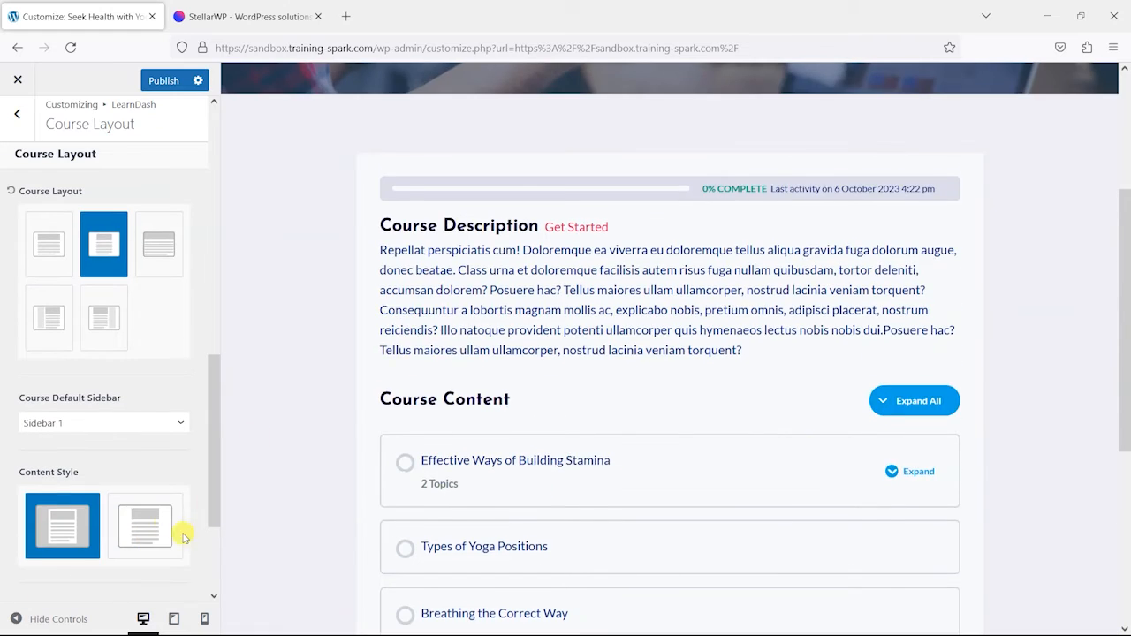
{"action": "left_click", "coordinate": [159, 530]}
{"action": "left_click", "coordinate": [62, 526]}
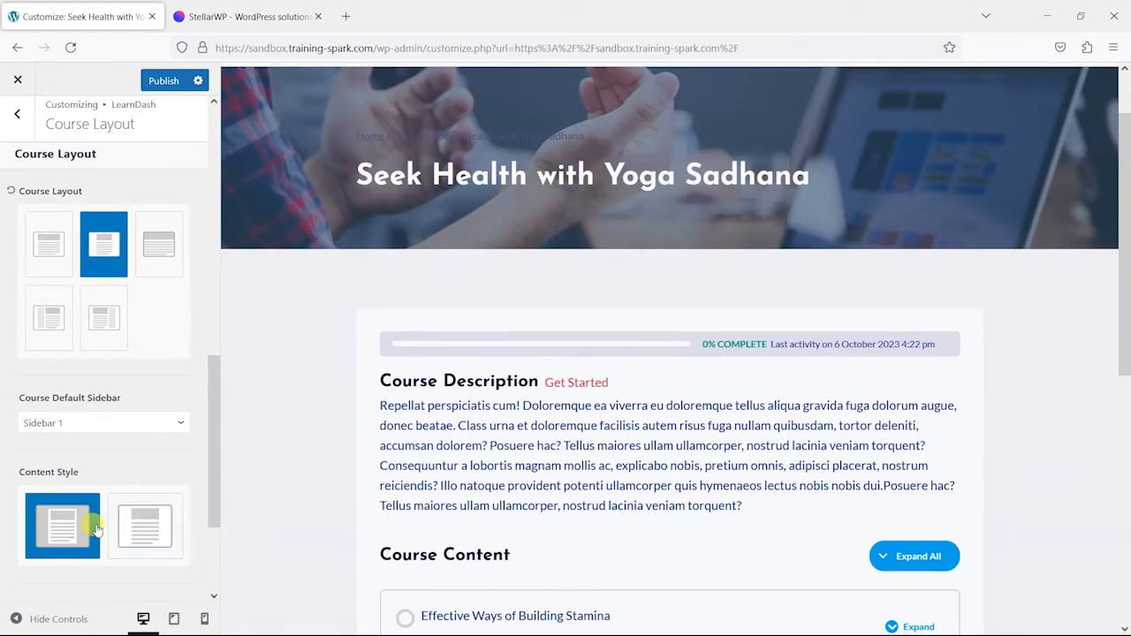
{"action": "left_click", "coordinate": [146, 527]}
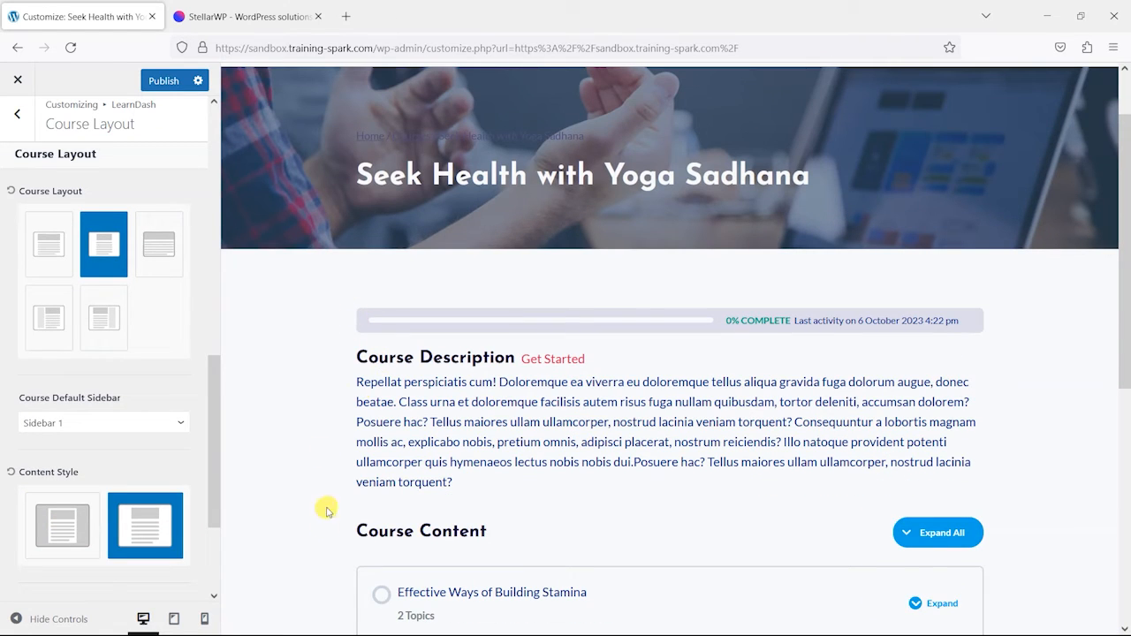
{"action": "left_click", "coordinate": [89, 531]}
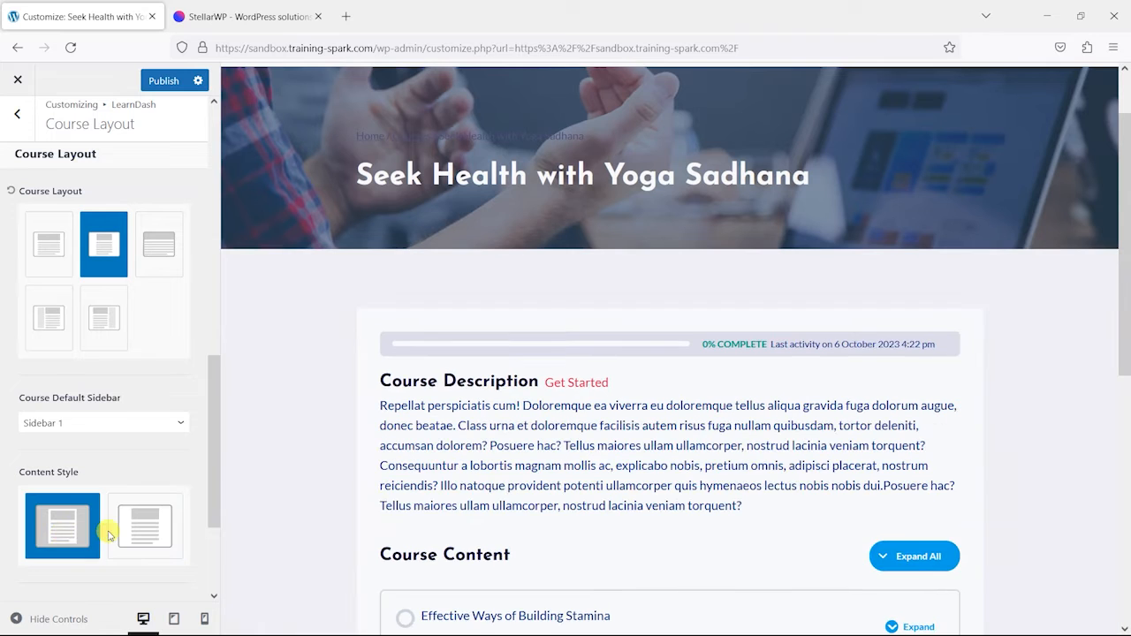
{"action": "left_click", "coordinate": [138, 529]}
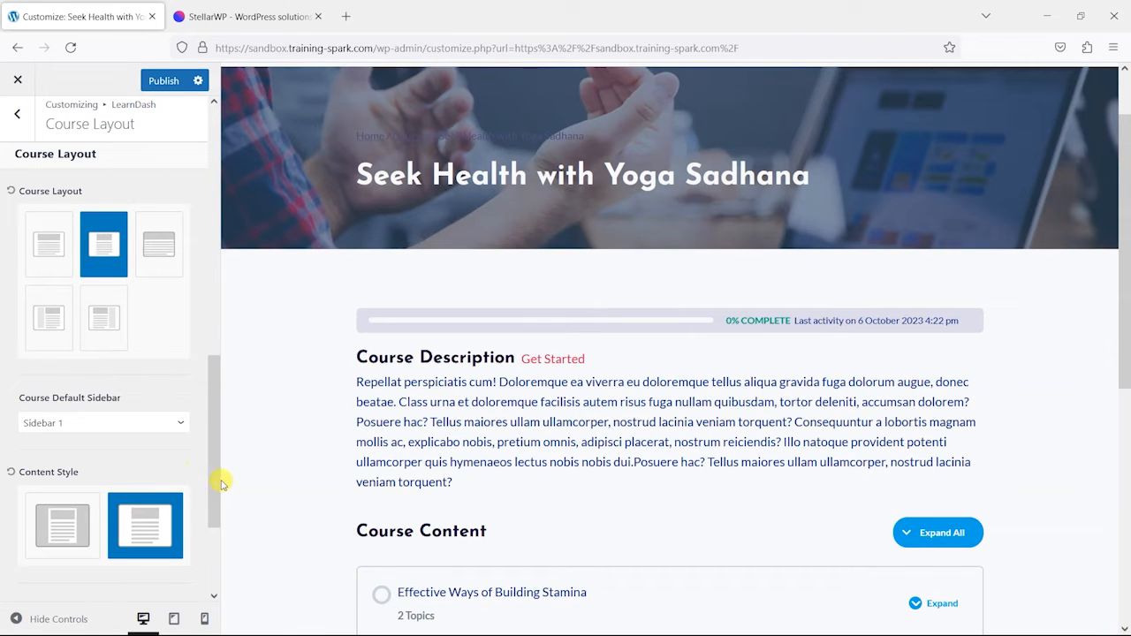
{"action": "scroll", "coordinate": [222, 480], "scroll_direction": "down", "scroll_amount": 4}
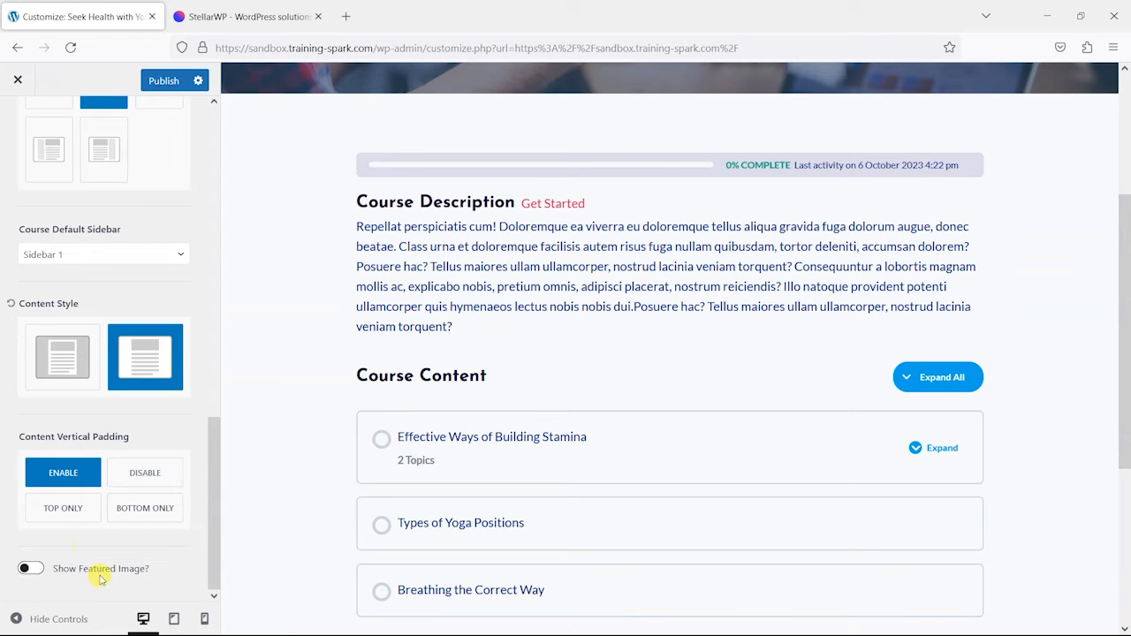
{"action": "scroll", "coordinate": [126, 430], "scroll_direction": "up", "scroll_amount": 5}
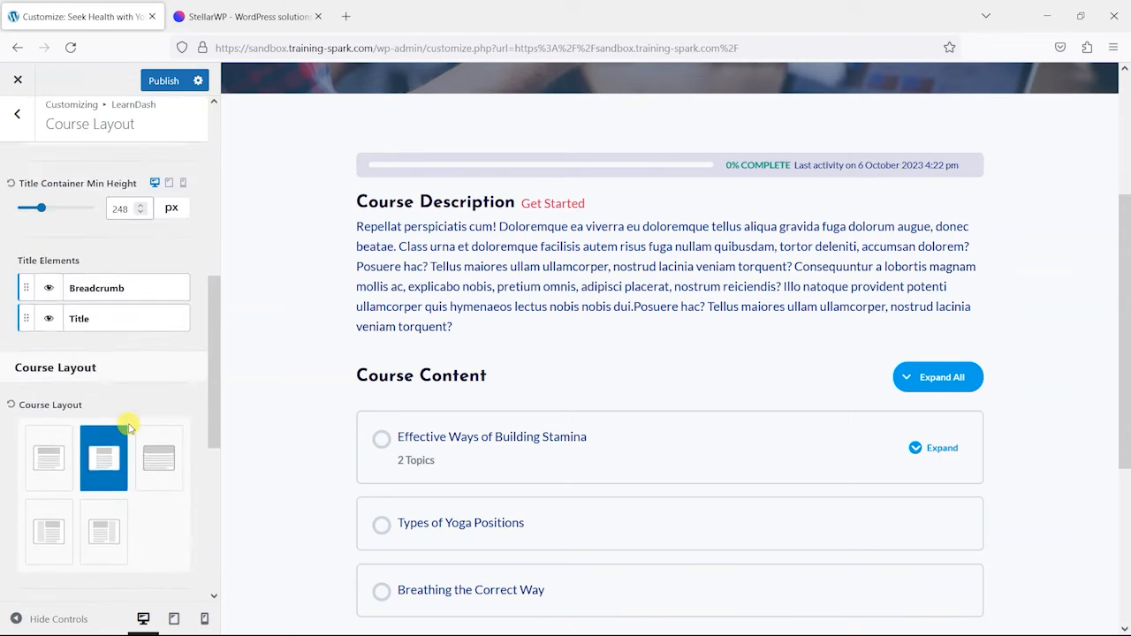
{"action": "scroll", "coordinate": [371, 398], "scroll_direction": "up", "scroll_amount": 3}
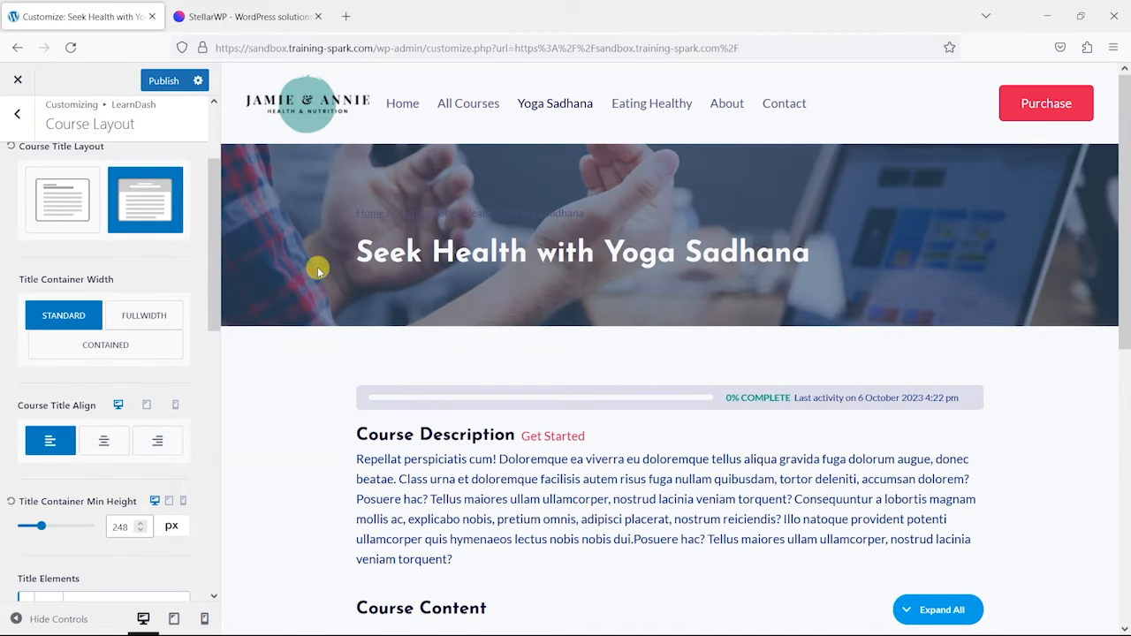
{"action": "scroll", "coordinate": [147, 370], "scroll_direction": "up", "scroll_amount": 3}
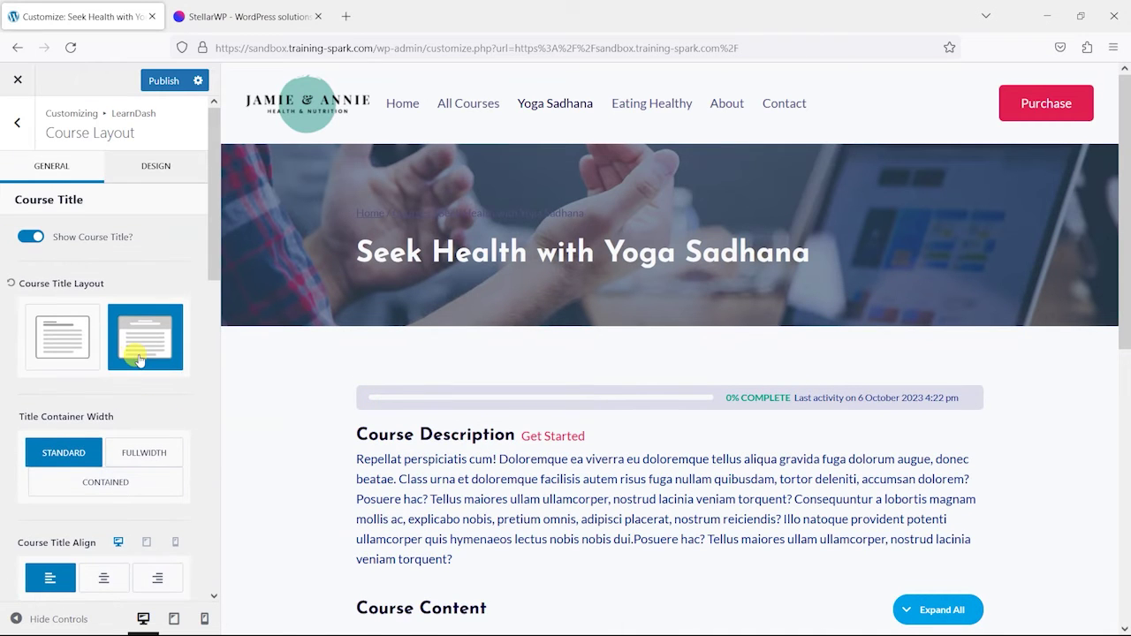
In Course Layout > Design, adjust the title banner background image's focal point toward lower right.
{"action": "left_click", "coordinate": [150, 171]}
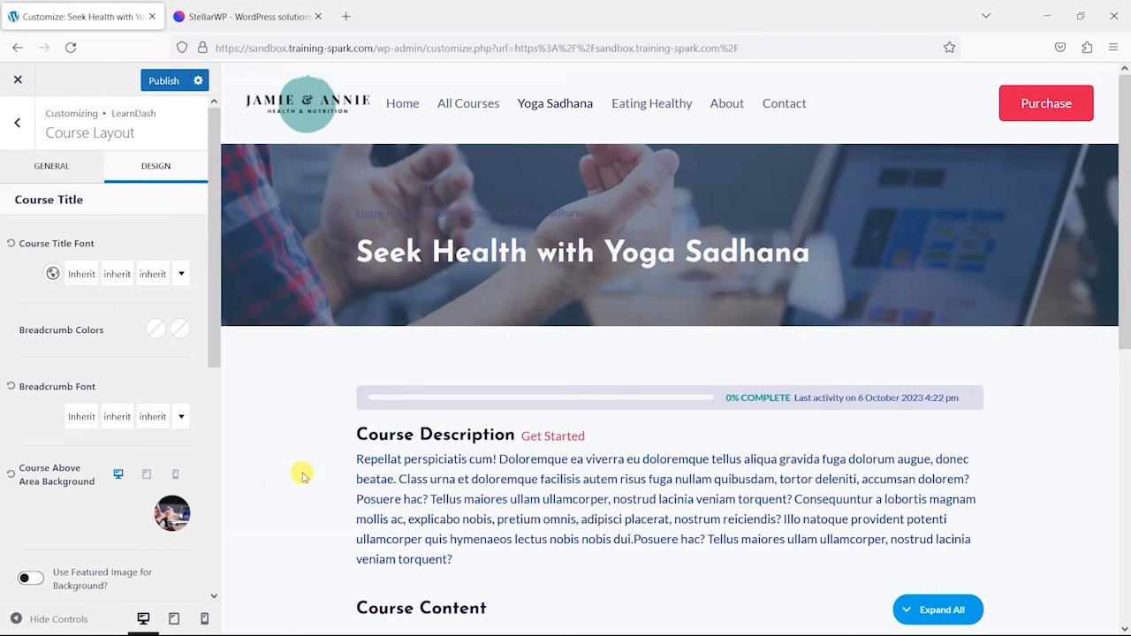
{"action": "scroll", "coordinate": [138, 384], "scroll_direction": "down", "scroll_amount": 1}
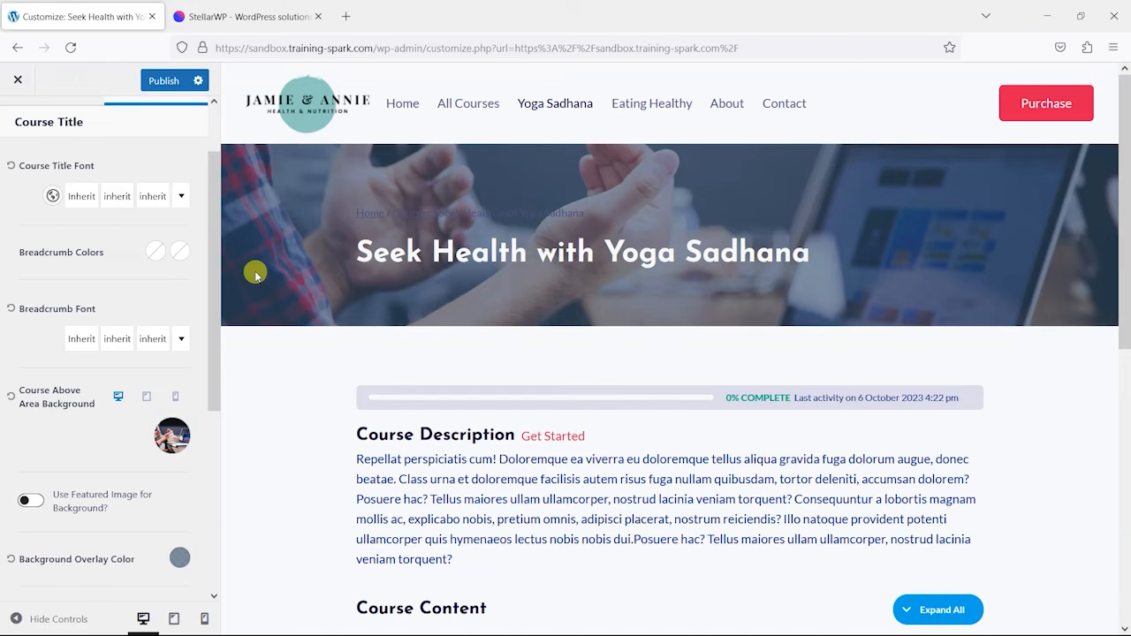
{"action": "left_click", "coordinate": [170, 435]}
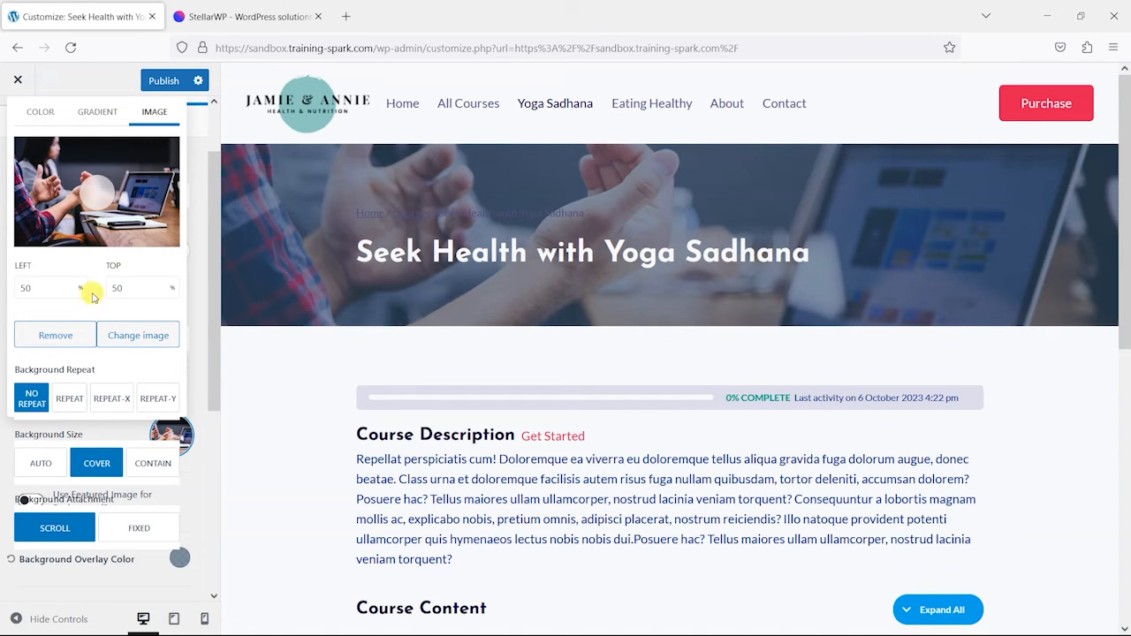
{"action": "double_click", "coordinate": [25, 287]}
{"action": "type", "text": "25"}
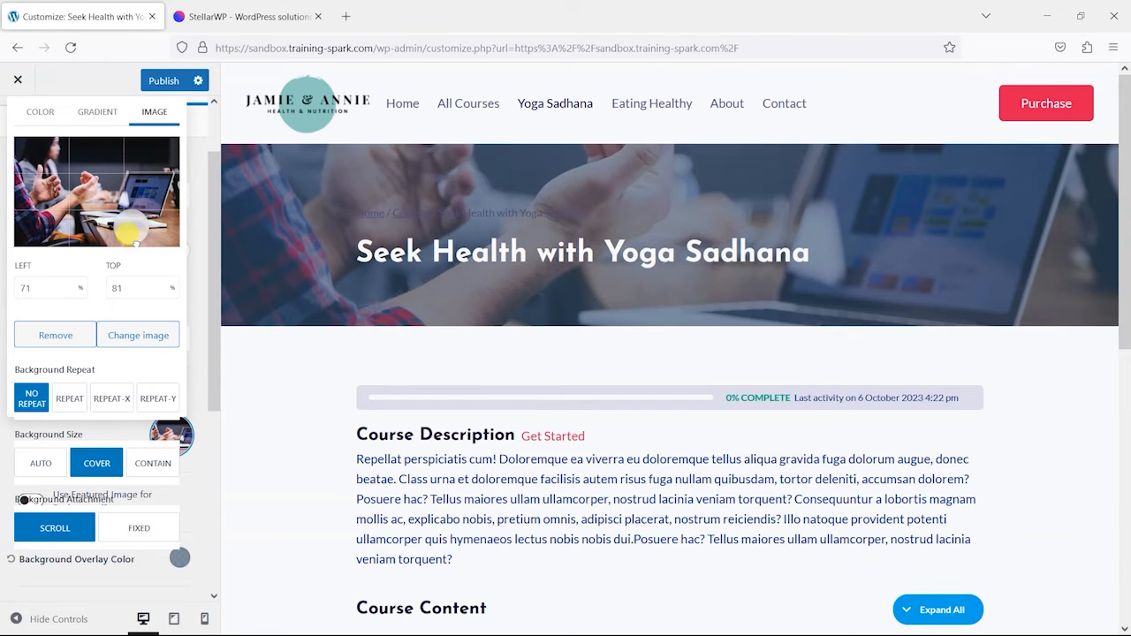
{"action": "mouse_move", "coordinate": [92, 198]}
{"action": "left_mouse_down"}
{"action": "mouse_move", "coordinate": [136, 242]}
{"action": "mouse_move", "coordinate": [43, 137]}
{"action": "left_mouse_up"}
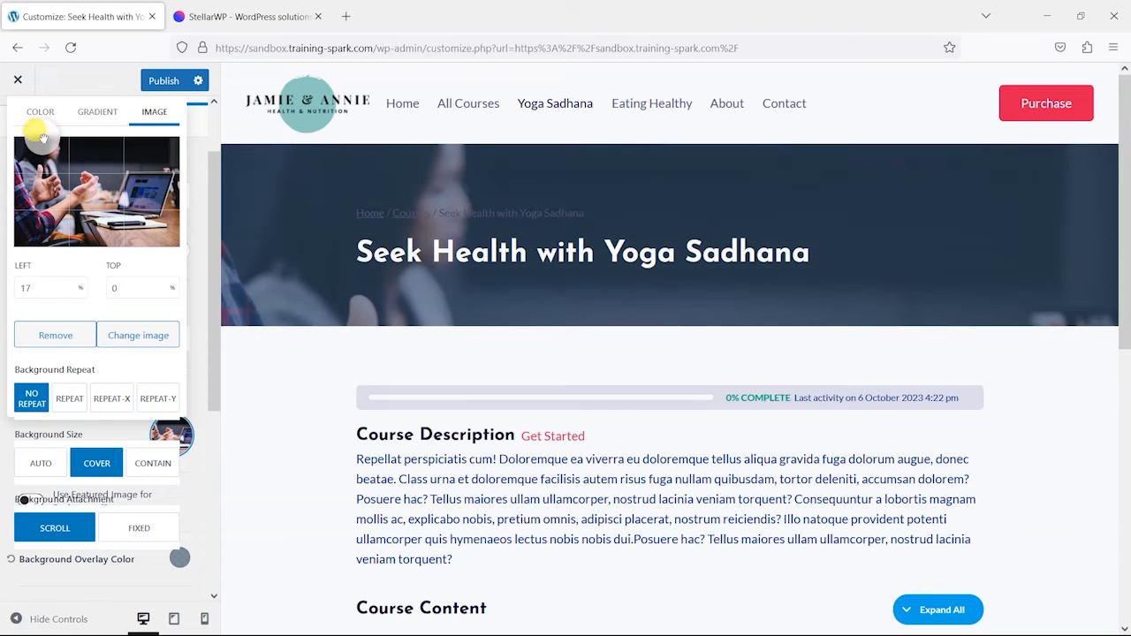
{"action": "left_click_drag", "start_coordinate": [41, 141], "coordinate": [51, 140]}
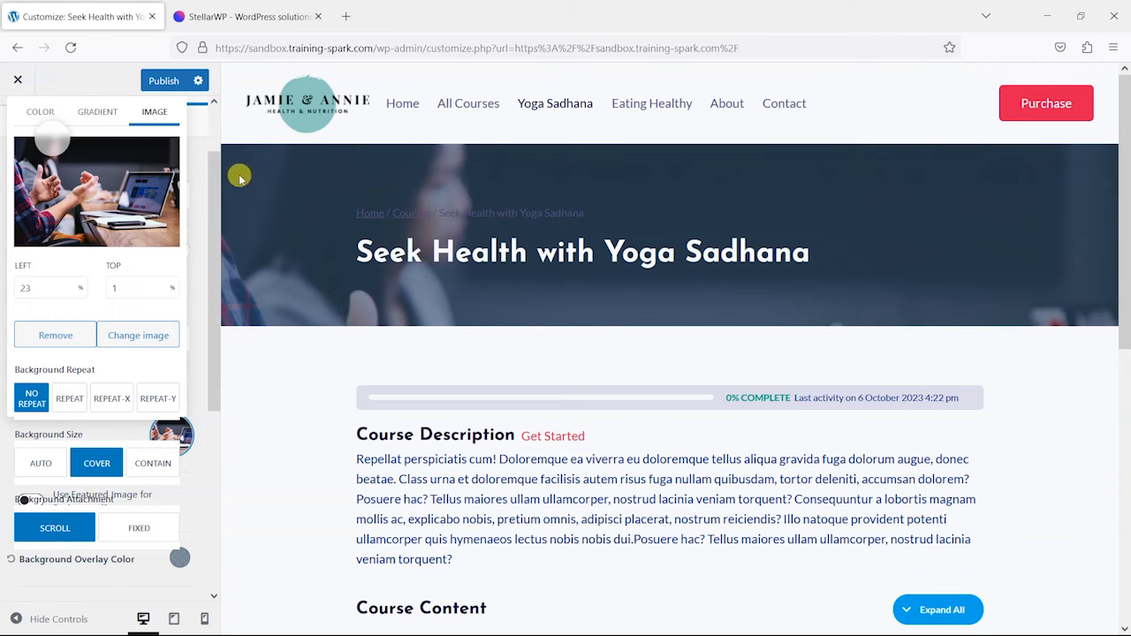
Preview solid dark red and gradient backgrounds, return to the image background, and publish.
{"action": "left_click", "coordinate": [41, 113]}
{"action": "left_click_drag", "start_coordinate": [113, 228], "coordinate": [156, 240]}
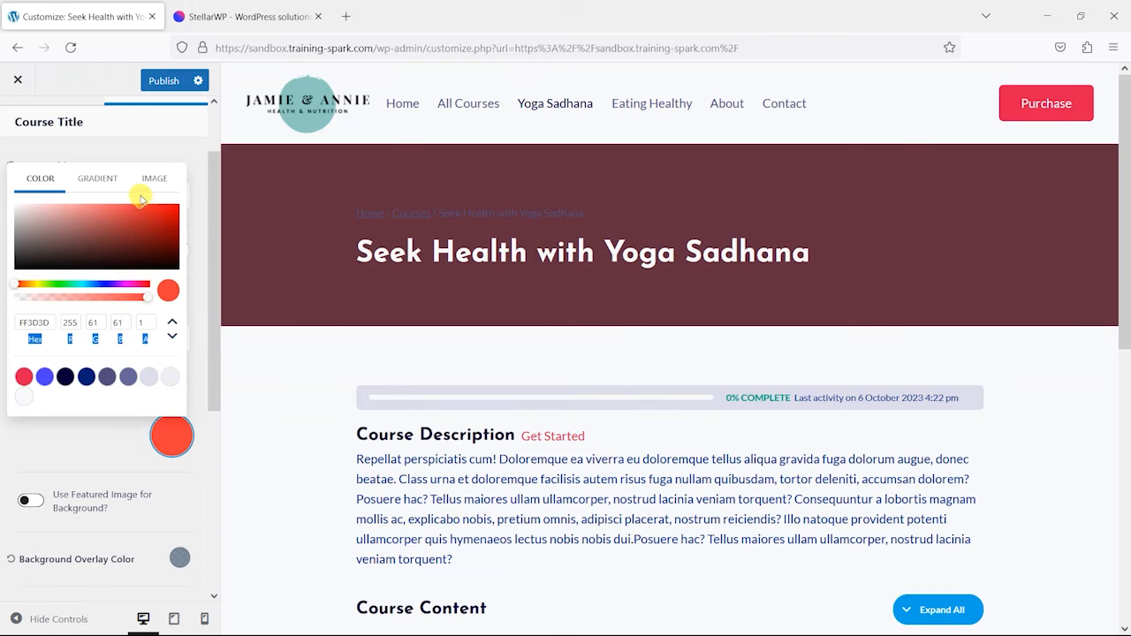
{"action": "left_click", "coordinate": [97, 178]}
{"action": "left_click", "coordinate": [154, 190]}
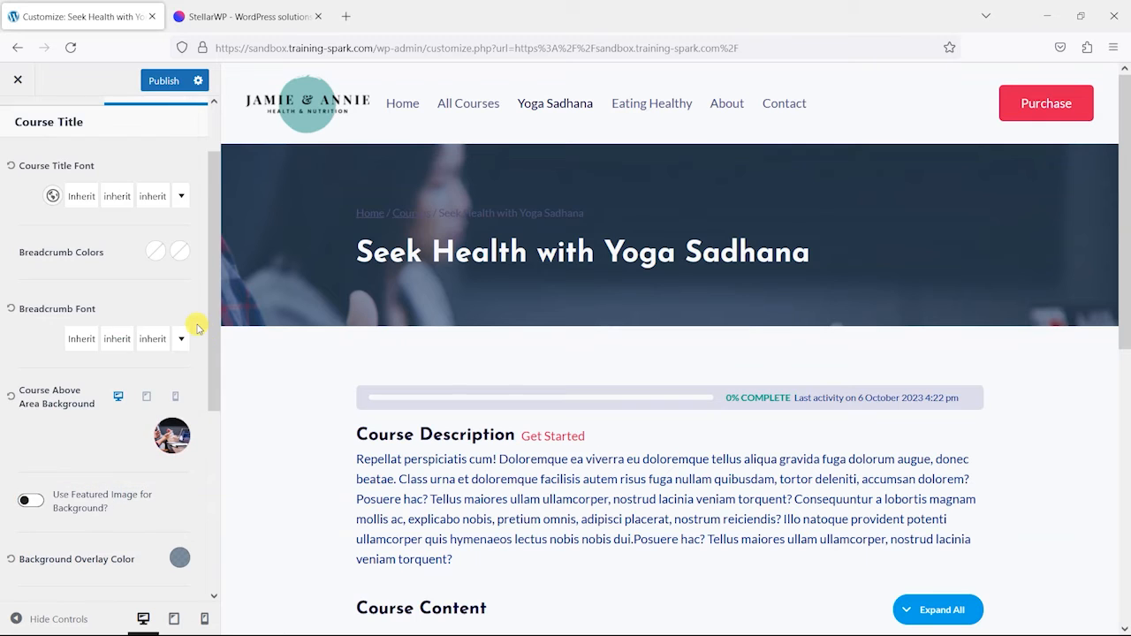
{"action": "scroll", "coordinate": [176, 442], "scroll_direction": "down", "scroll_amount": 3}
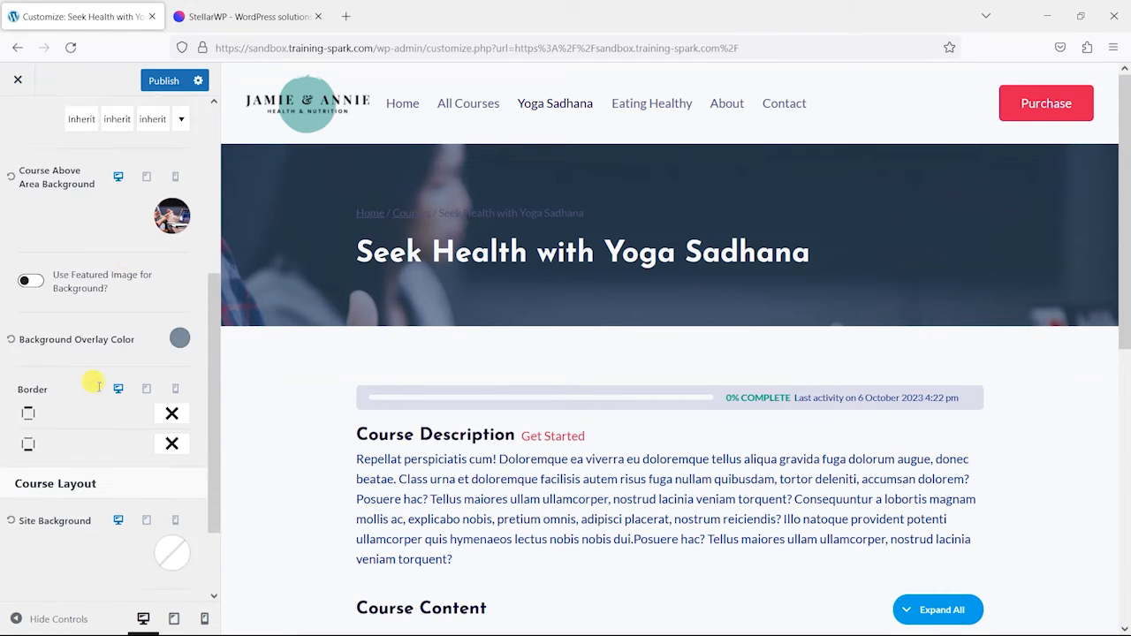
{"action": "scroll", "coordinate": [98, 386], "scroll_direction": "down", "scroll_amount": 2}
{"action": "scroll", "coordinate": [71, 385], "scroll_direction": "down", "scroll_amount": 1}
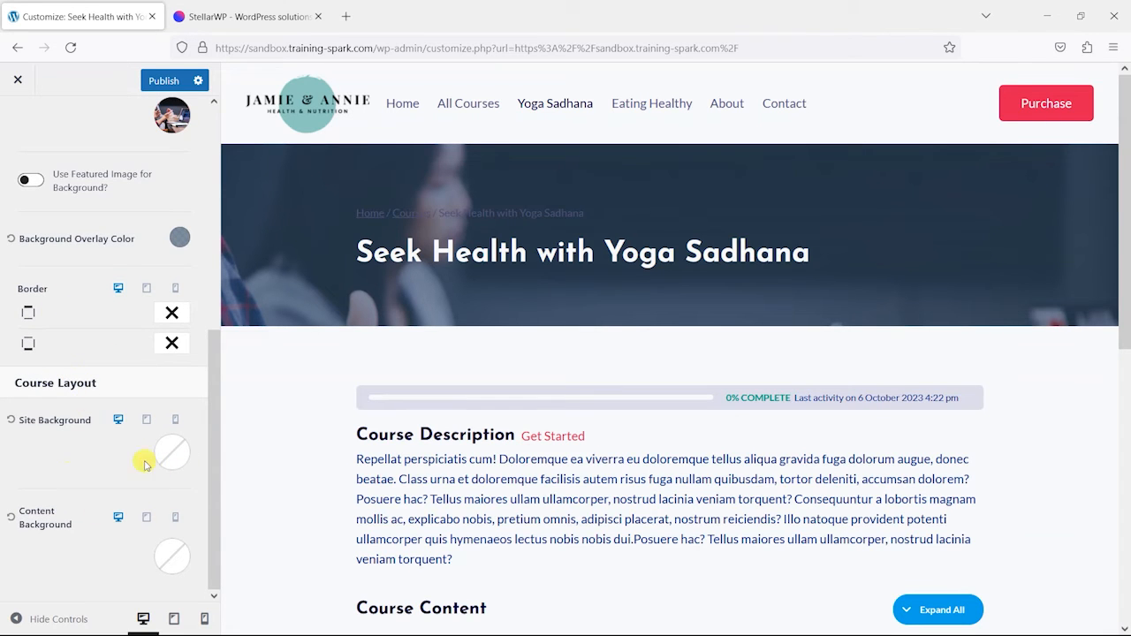
{"action": "scroll", "coordinate": [133, 450], "scroll_direction": "up", "scroll_amount": 3}
{"action": "scroll", "coordinate": [176, 438], "scroll_direction": "up", "scroll_amount": 2}
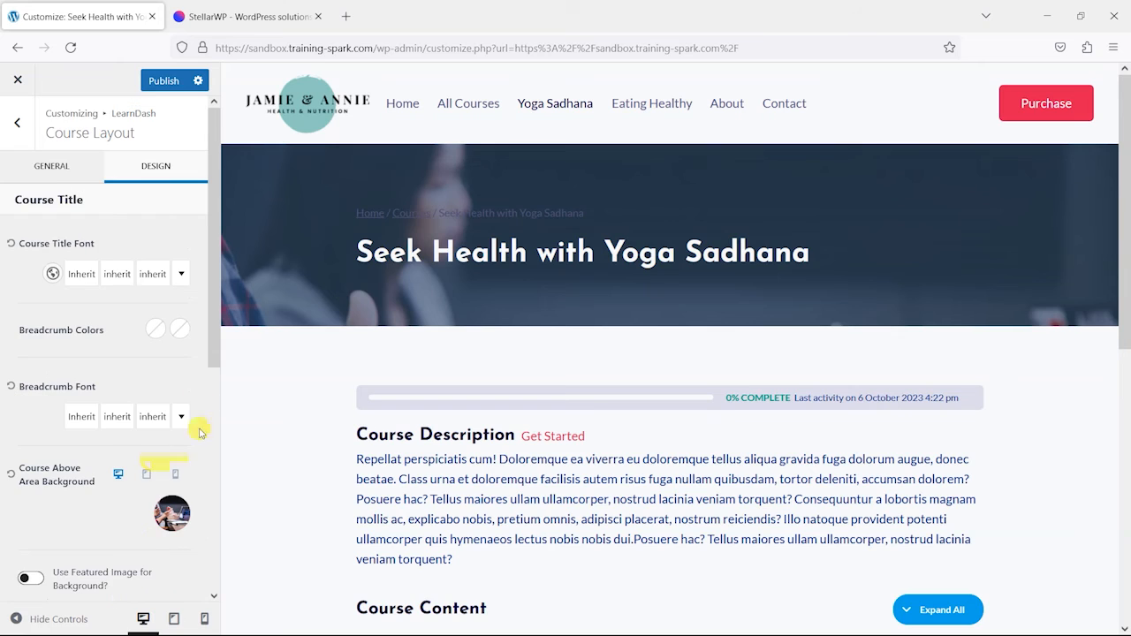
{"action": "left_click", "coordinate": [153, 85]}
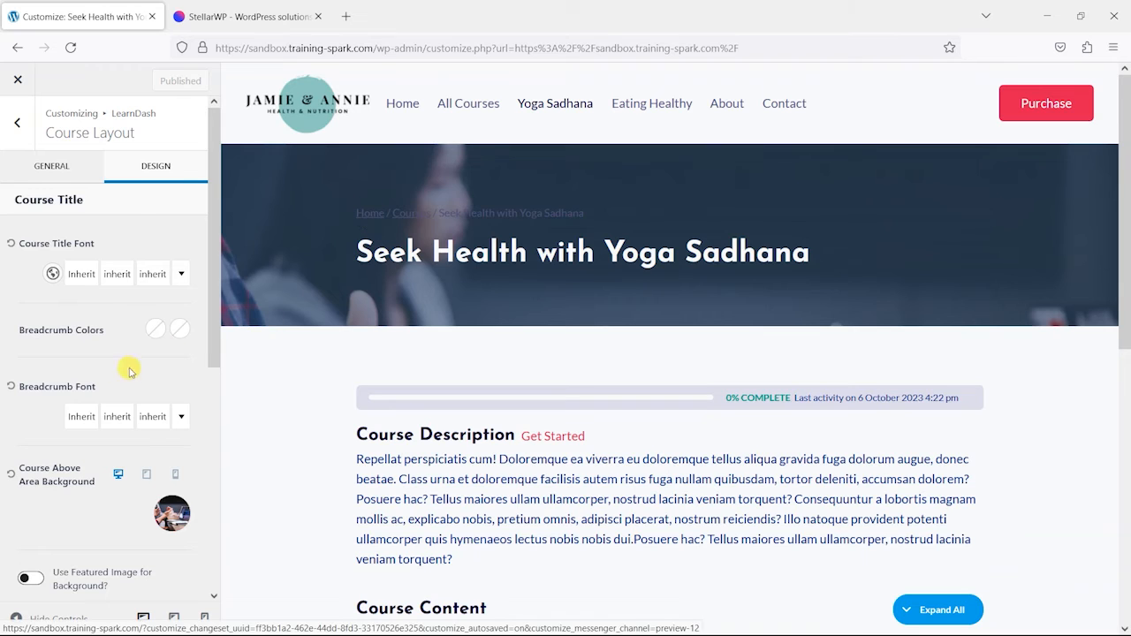
Pick light palette colours for breadcrumb link and hover states and publish the changes.
{"action": "left_click", "coordinate": [156, 333]}
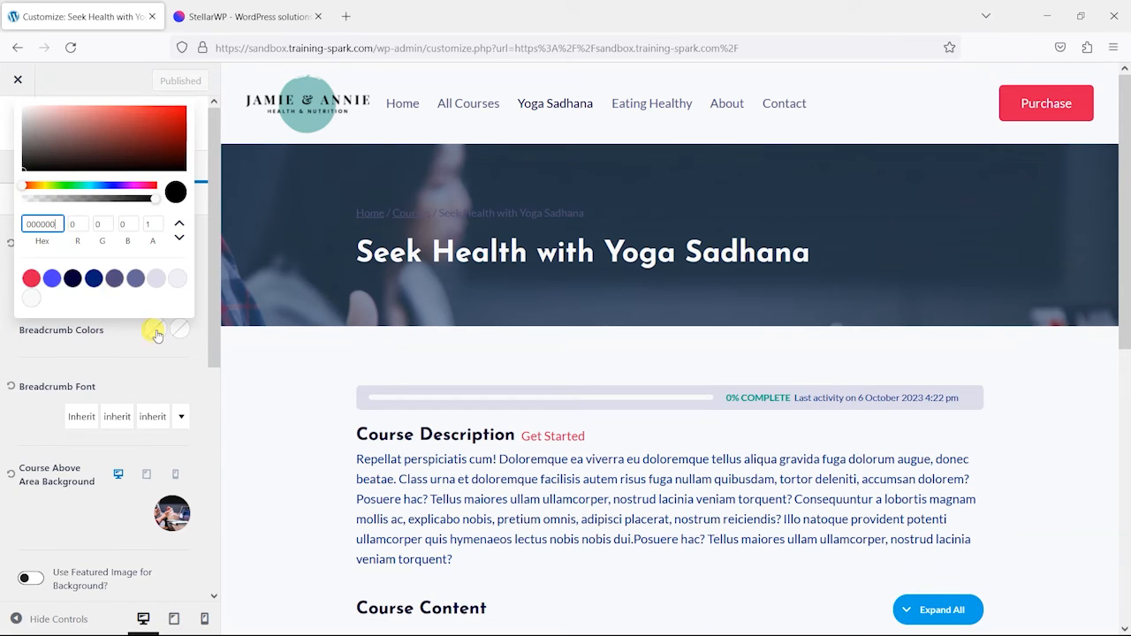
{"action": "left_click", "coordinate": [177, 279]}
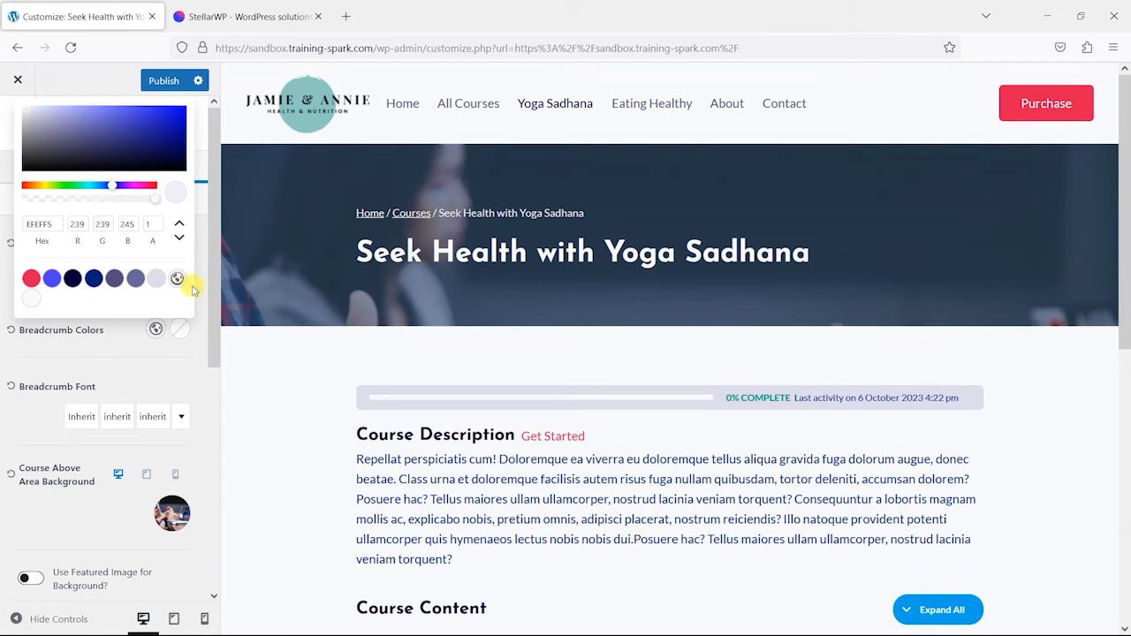
{"action": "left_click", "coordinate": [192, 356]}
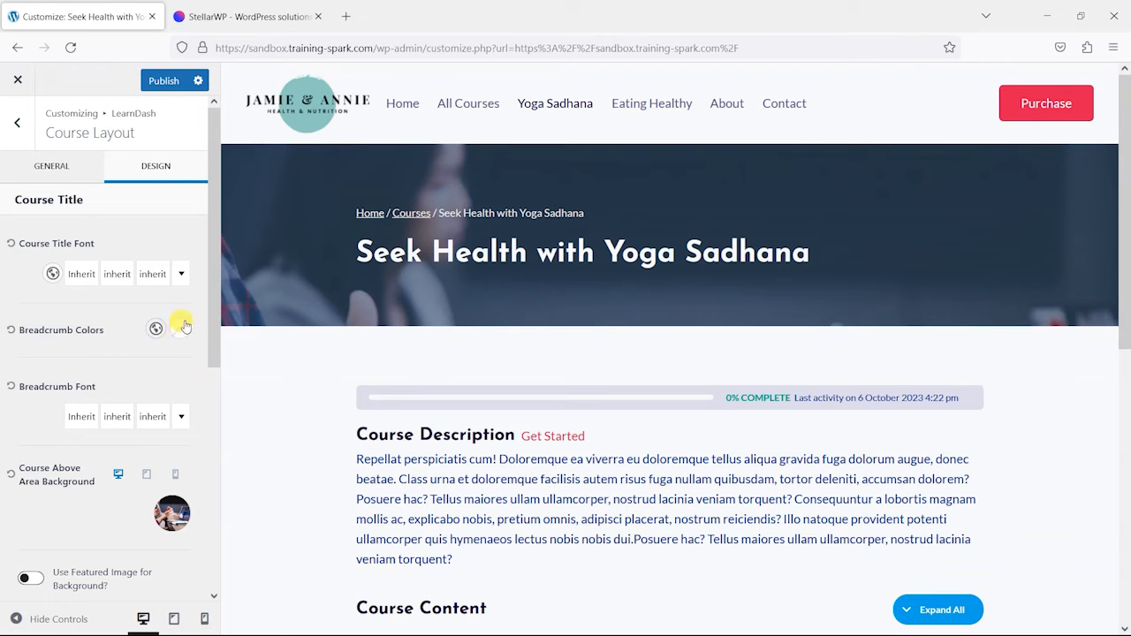
{"action": "left_click", "coordinate": [179, 329]}
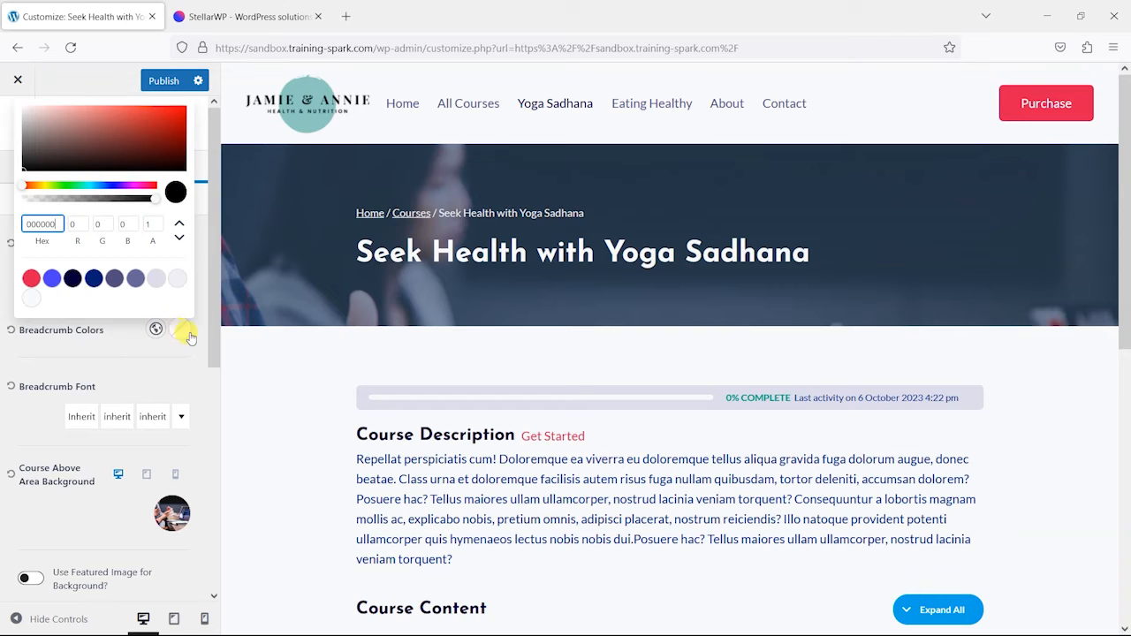
{"action": "left_click", "coordinate": [156, 281]}
{"action": "left_click", "coordinate": [197, 358]}
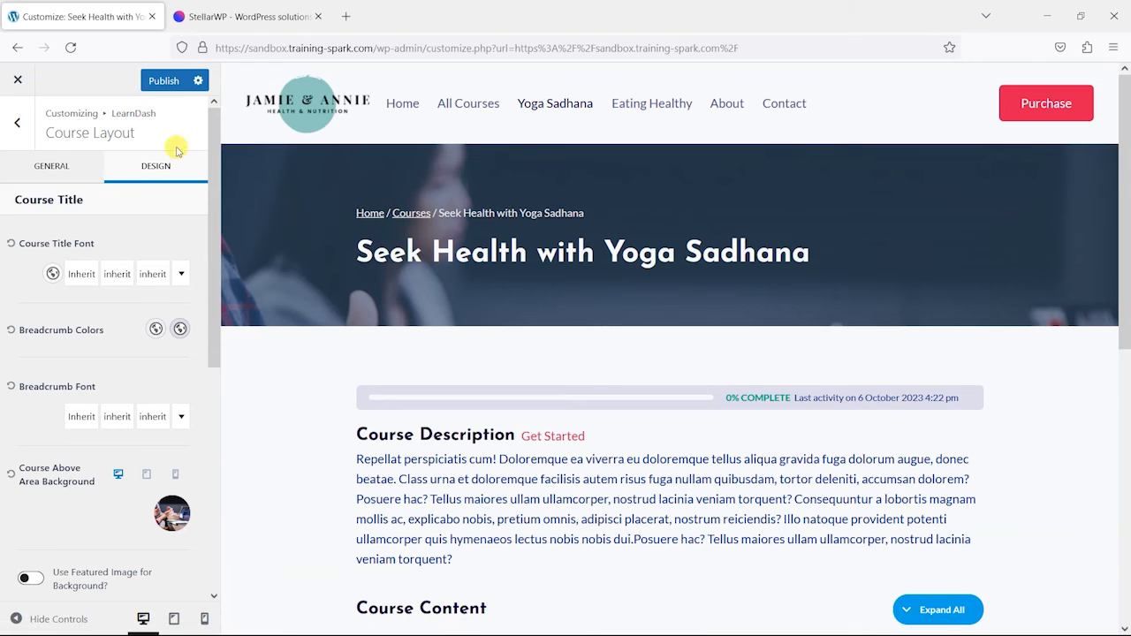
{"action": "left_click", "coordinate": [164, 78]}
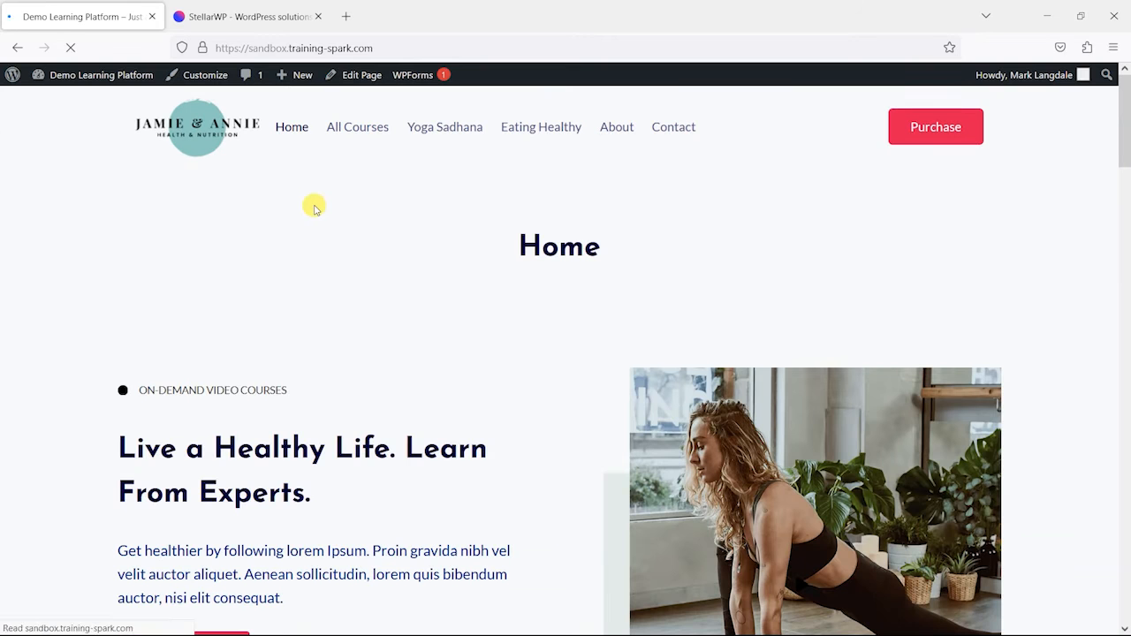
{"action": "scroll", "coordinate": [336, 348], "scroll_direction": "down", "scroll_amount": 3}
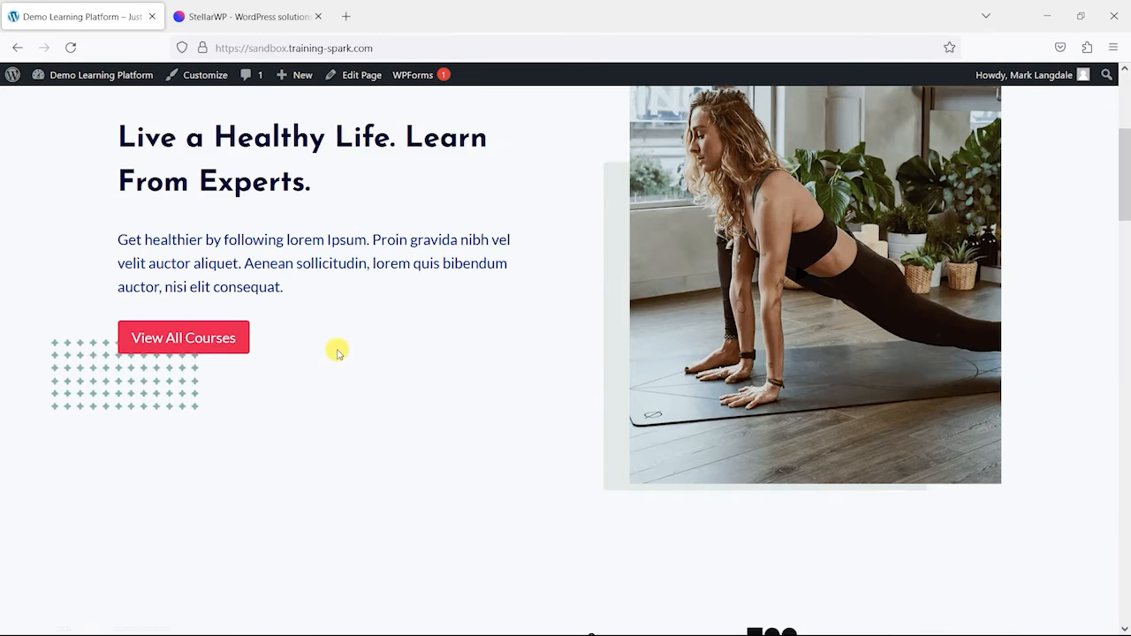
{"action": "scroll", "coordinate": [429, 230], "scroll_direction": "up", "scroll_amount": 3}
View the live Yoga Sadhana course page via All Courses, then reopen the Customizer from the admin bar.
{"action": "left_click", "coordinate": [357, 126]}
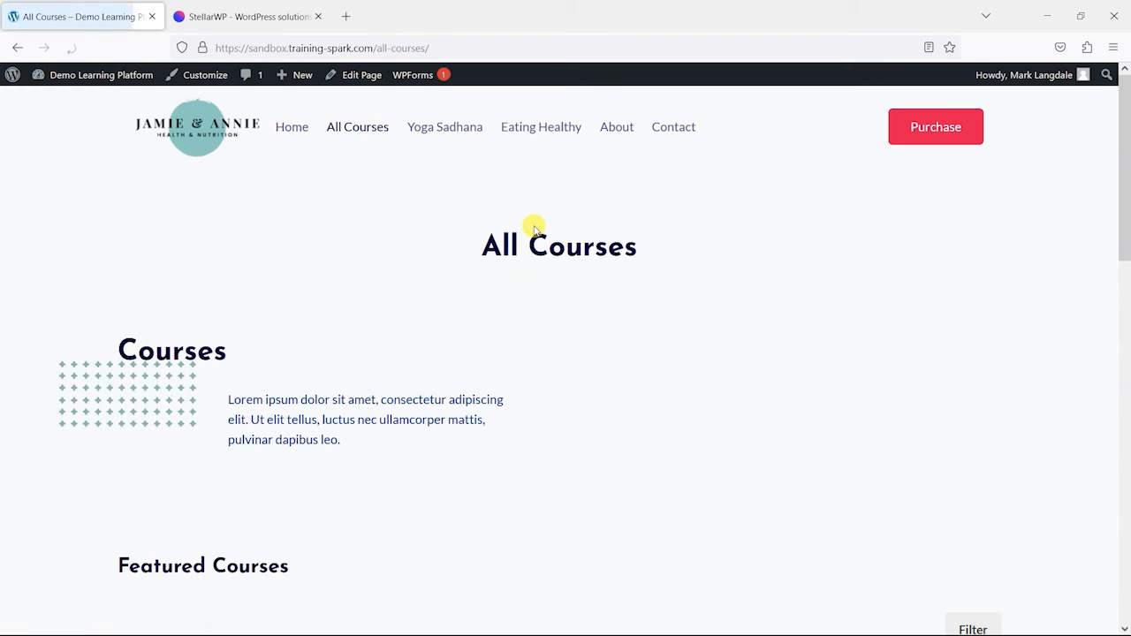
{"action": "scroll", "coordinate": [478, 256], "scroll_direction": "down", "scroll_amount": 2}
{"action": "scroll", "coordinate": [504, 309], "scroll_direction": "down", "scroll_amount": 3}
{"action": "left_click", "coordinate": [555, 492]}
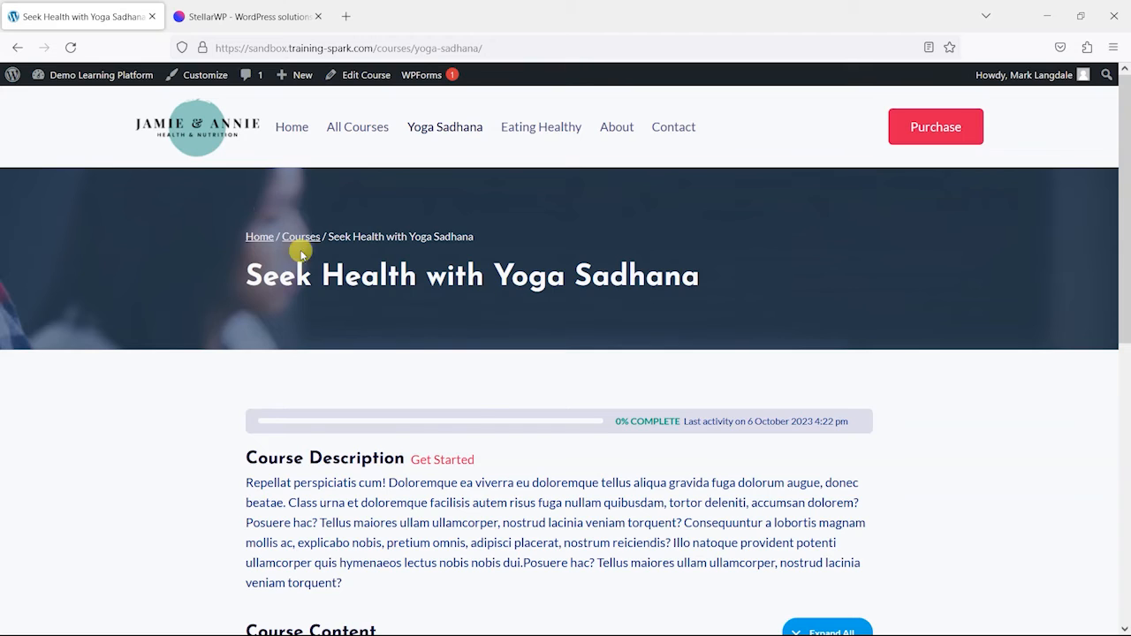
{"action": "scroll", "coordinate": [407, 376], "scroll_direction": "down", "scroll_amount": 3}
{"action": "scroll", "coordinate": [470, 352], "scroll_direction": "up", "scroll_amount": 3}
{"action": "scroll", "coordinate": [574, 336], "scroll_direction": "down", "scroll_amount": 7}
{"action": "scroll", "coordinate": [707, 353], "scroll_direction": "up", "scroll_amount": 1}
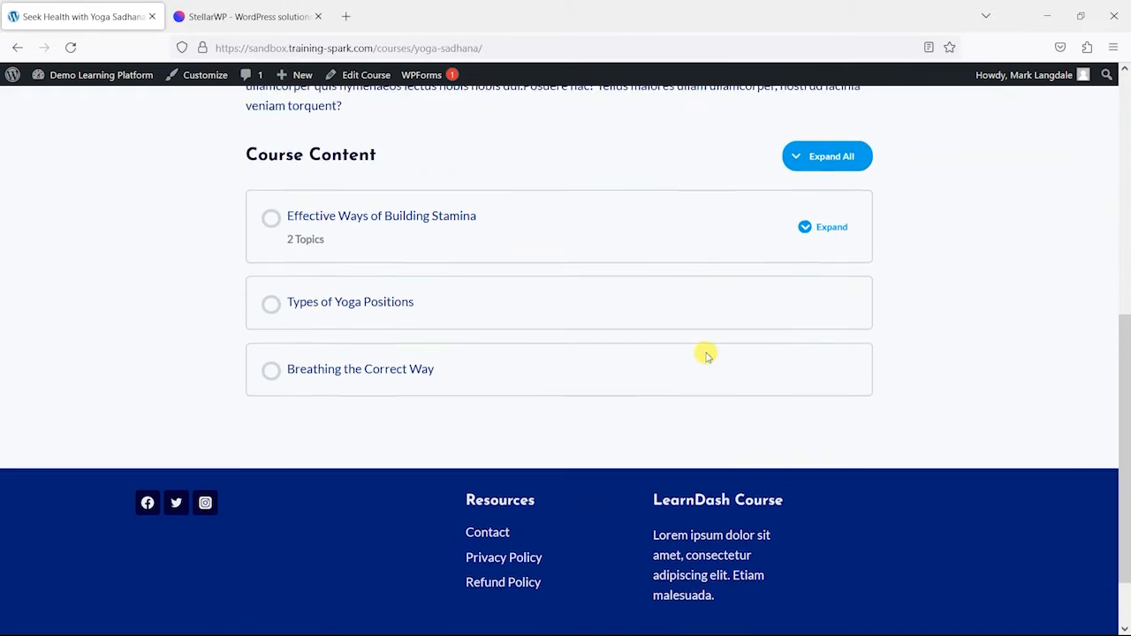
{"action": "scroll", "coordinate": [828, 398], "scroll_direction": "up", "scroll_amount": 2}
{"action": "scroll", "coordinate": [716, 374], "scroll_direction": "up", "scroll_amount": 4}
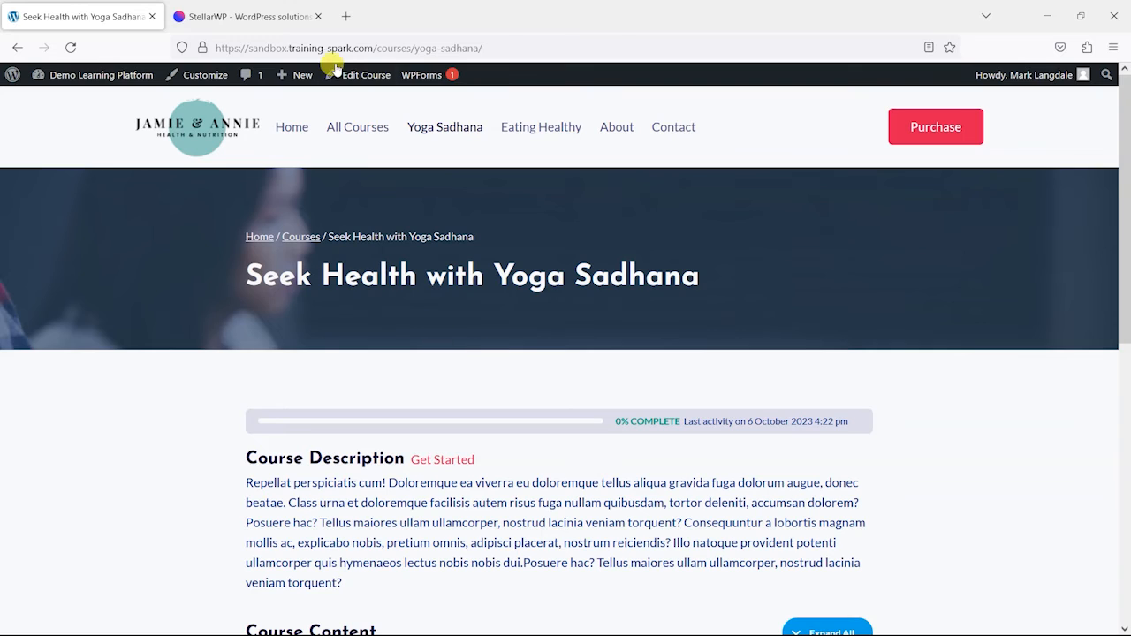
{"action": "left_click", "coordinate": [206, 79]}
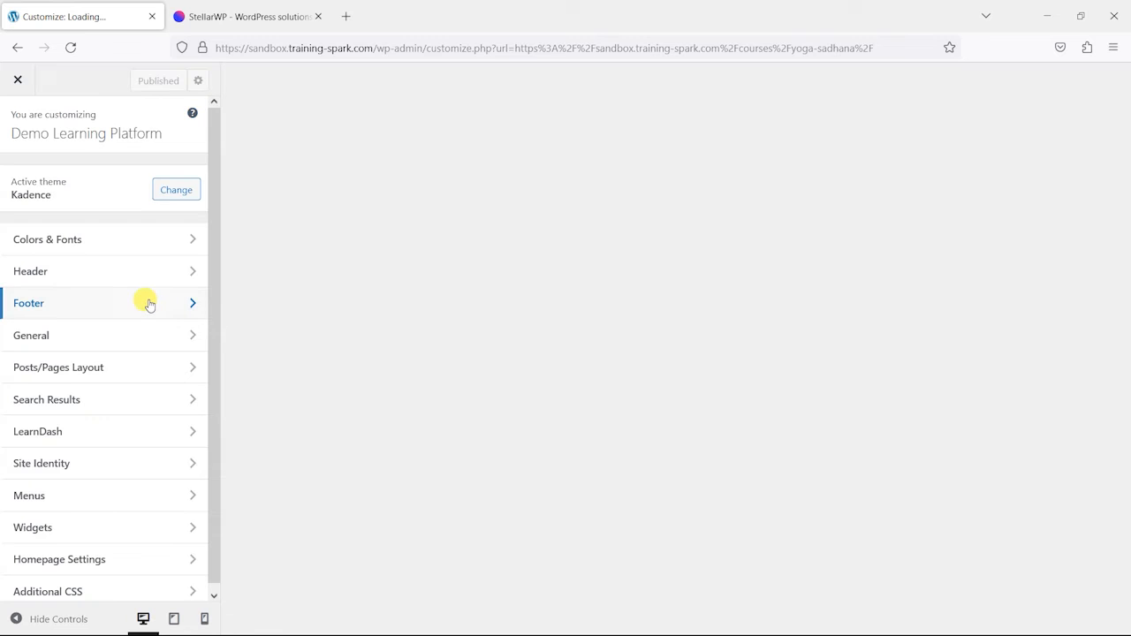
Browse the LearnDash layouts, reviewing the essay and course archive layout settings.
{"action": "left_click", "coordinate": [78, 435]}
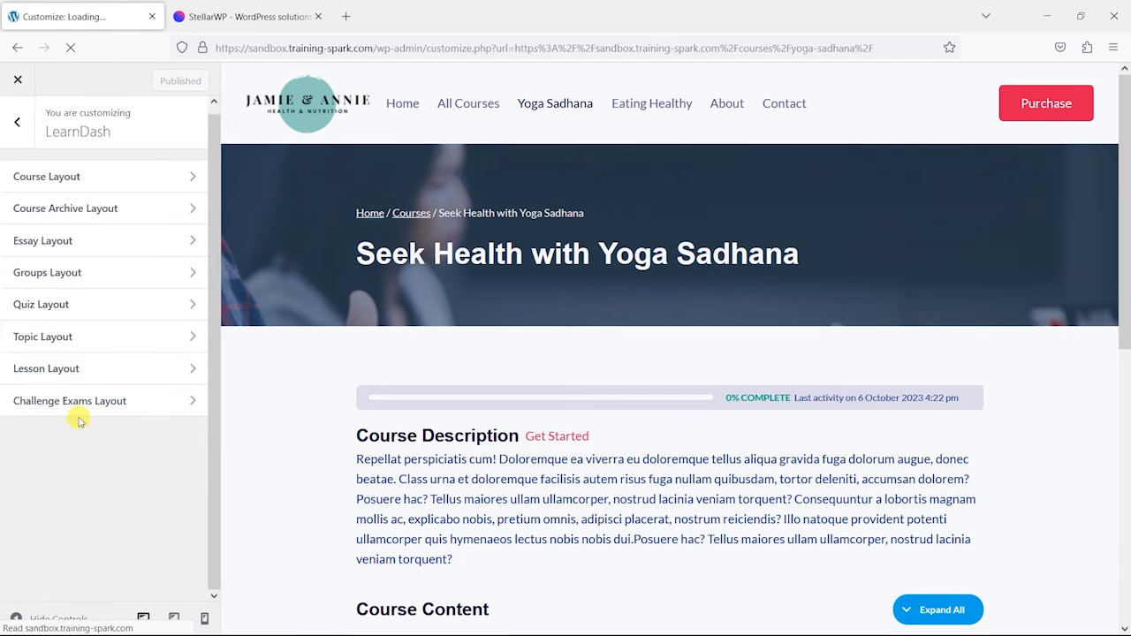
{"action": "left_click", "coordinate": [113, 240]}
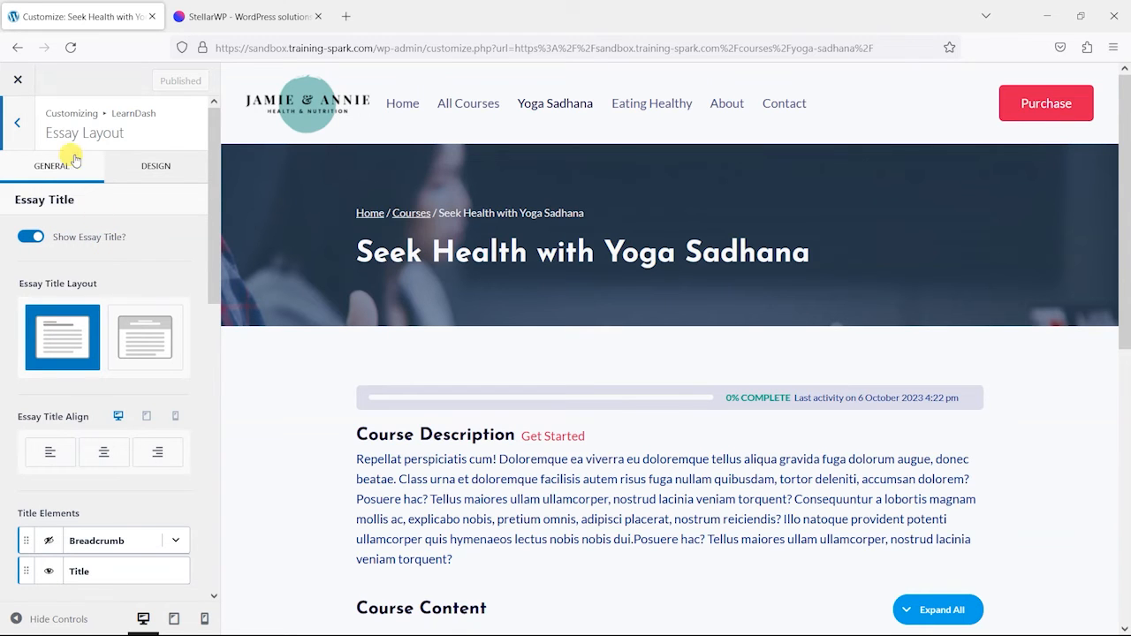
{"action": "left_click", "coordinate": [18, 124]}
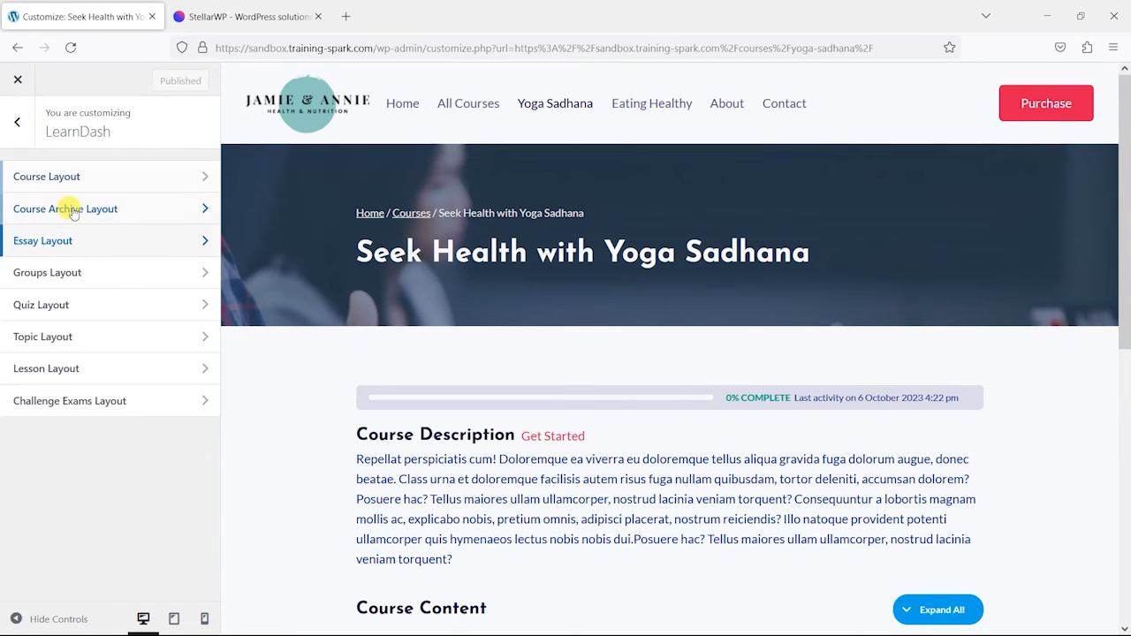
{"action": "left_click", "coordinate": [74, 212]}
{"action": "scroll", "coordinate": [366, 434], "scroll_direction": "down", "scroll_amount": 3}
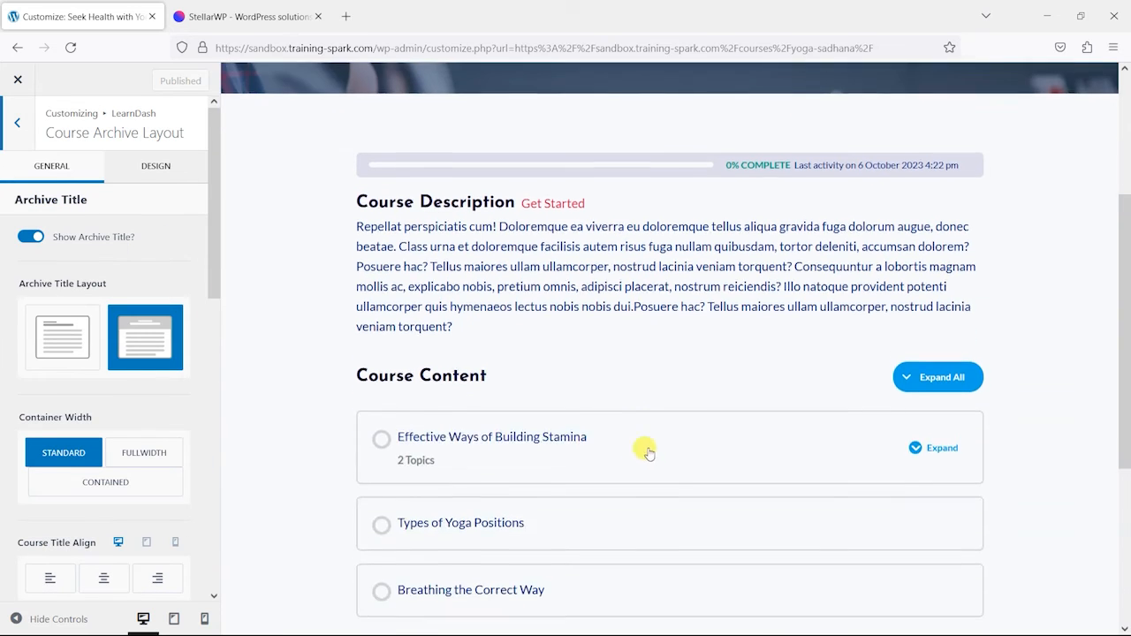
{"action": "scroll", "coordinate": [646, 428], "scroll_direction": "up", "scroll_amount": 2}
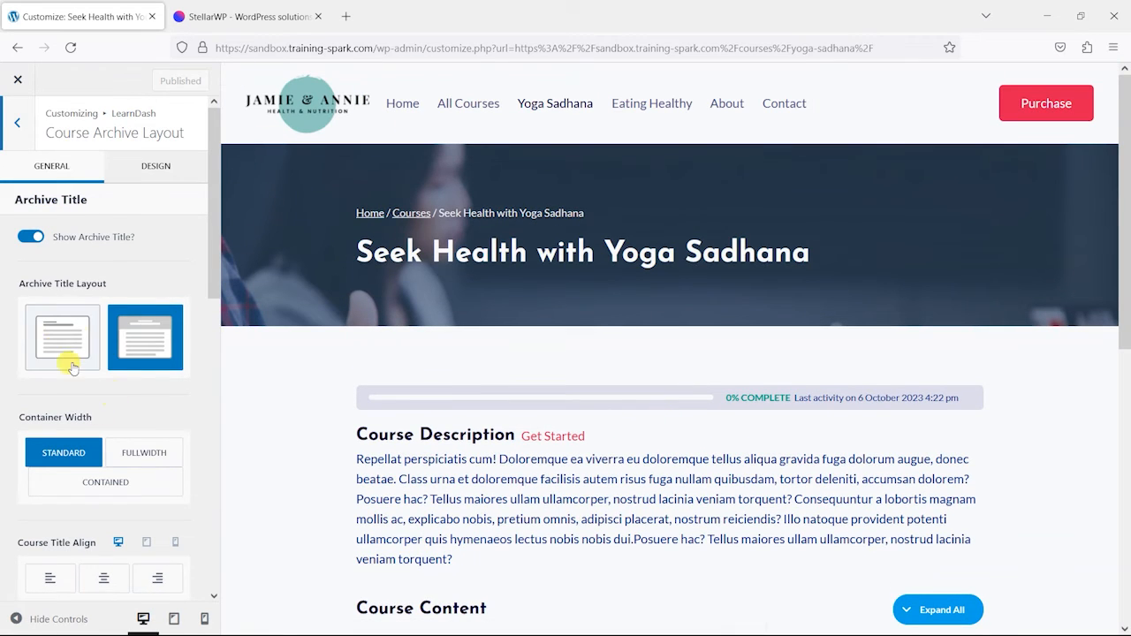
{"action": "scroll", "coordinate": [146, 433], "scroll_direction": "down", "scroll_amount": 2}
{"action": "scroll", "coordinate": [141, 431], "scroll_direction": "down", "scroll_amount": 4}
{"action": "scroll", "coordinate": [149, 415], "scroll_direction": "up", "scroll_amount": 6}
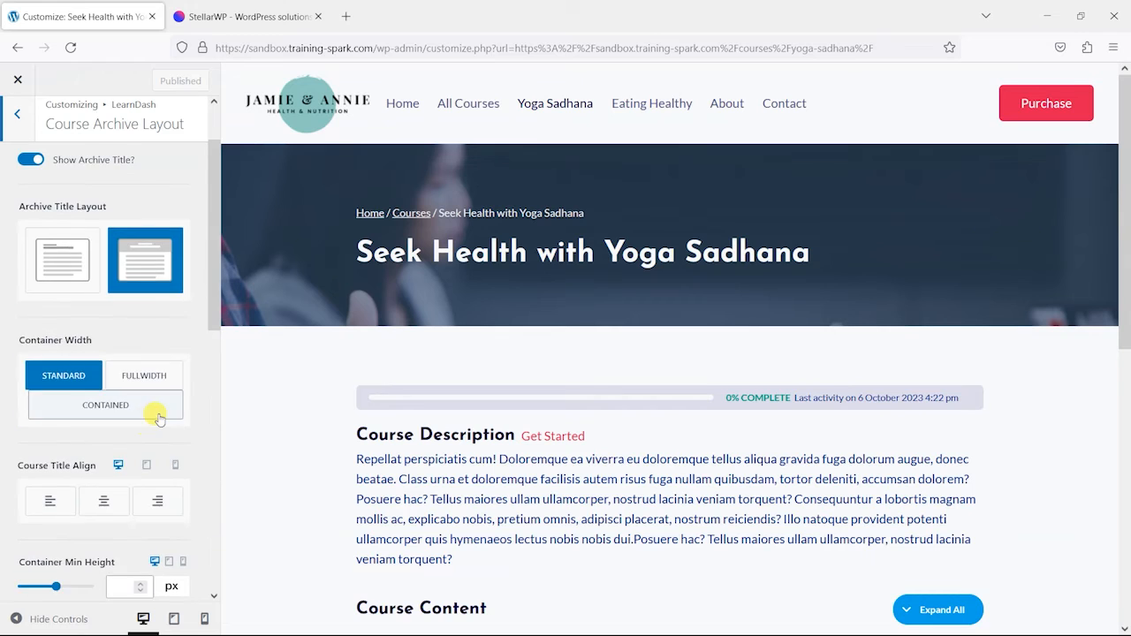
{"action": "left_click", "coordinate": [17, 124]}
{"action": "left_click", "coordinate": [97, 248]}
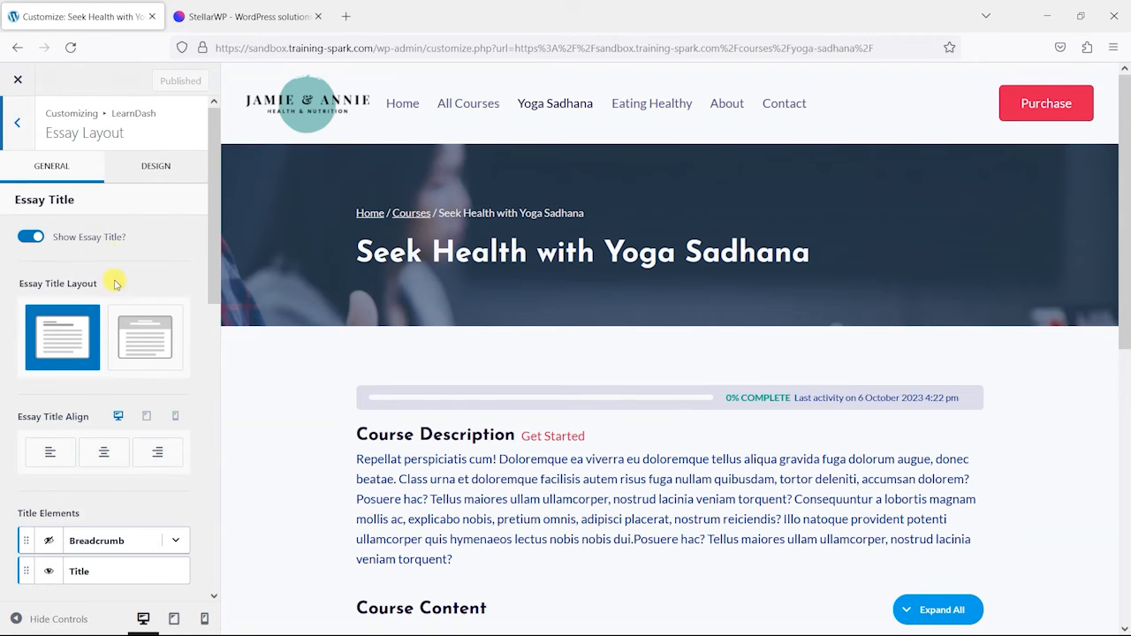
{"action": "scroll", "coordinate": [124, 354], "scroll_direction": "down", "scroll_amount": 2}
{"action": "scroll", "coordinate": [130, 407], "scroll_direction": "up", "scroll_amount": 5}
{"action": "left_click", "coordinate": [17, 124]}
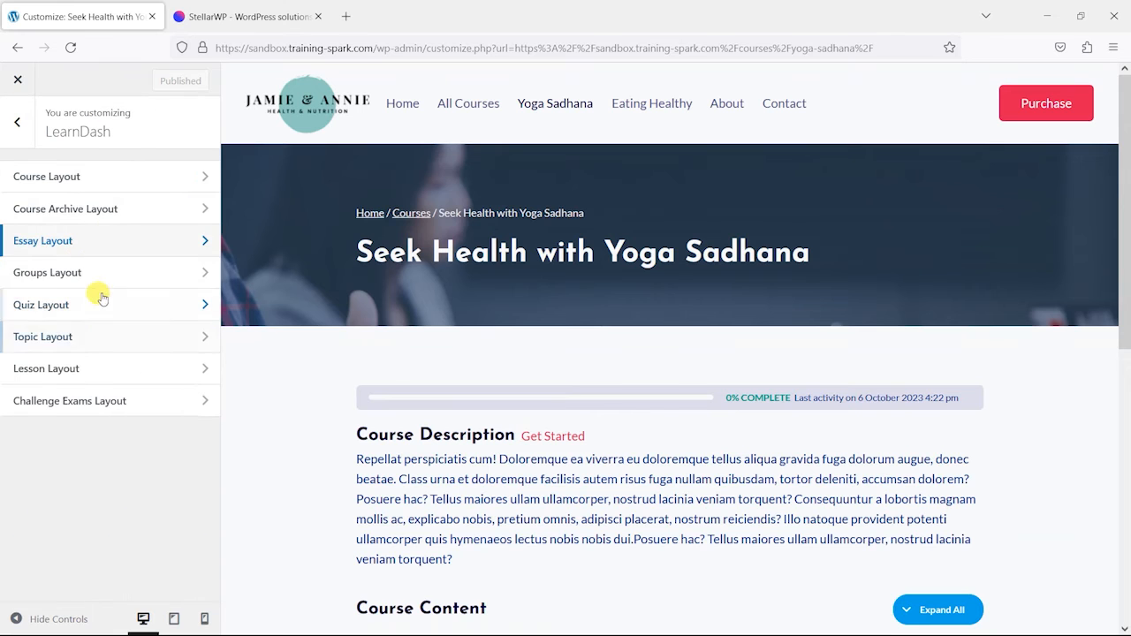
Review the Quiz Layout, then show Topic Layout with the Effective Ways of Building Stamina lesson in the preview.
{"action": "left_click", "coordinate": [103, 309]}
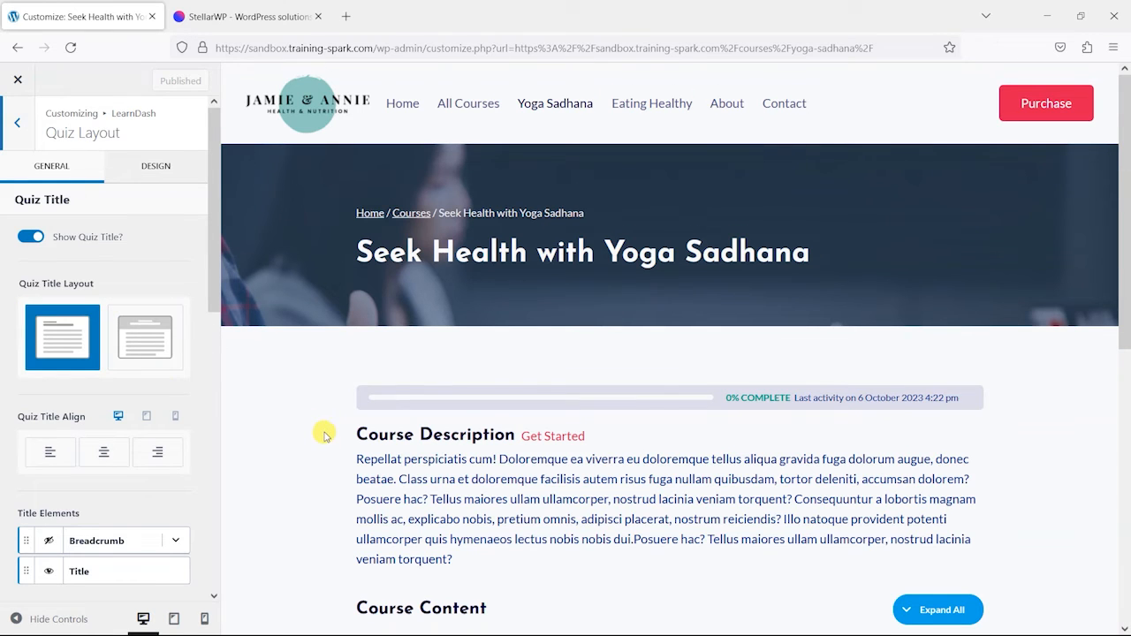
{"action": "scroll", "coordinate": [323, 435], "scroll_direction": "down", "scroll_amount": 3}
{"action": "scroll", "coordinate": [145, 431], "scroll_direction": "down", "scroll_amount": 3}
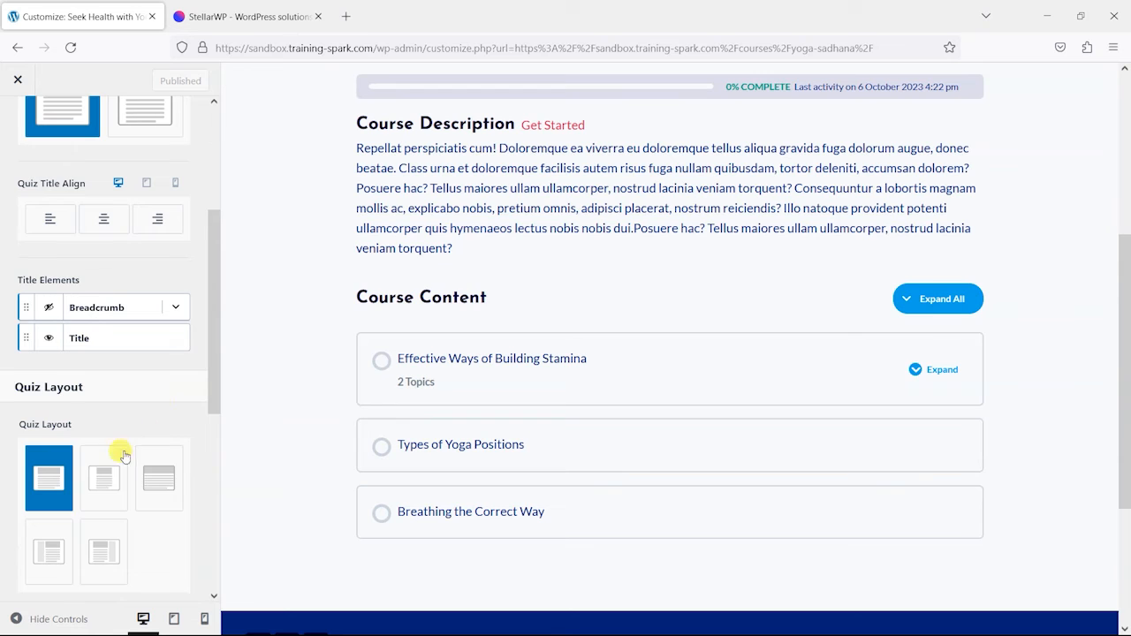
{"action": "scroll", "coordinate": [124, 456], "scroll_direction": "down", "scroll_amount": 5}
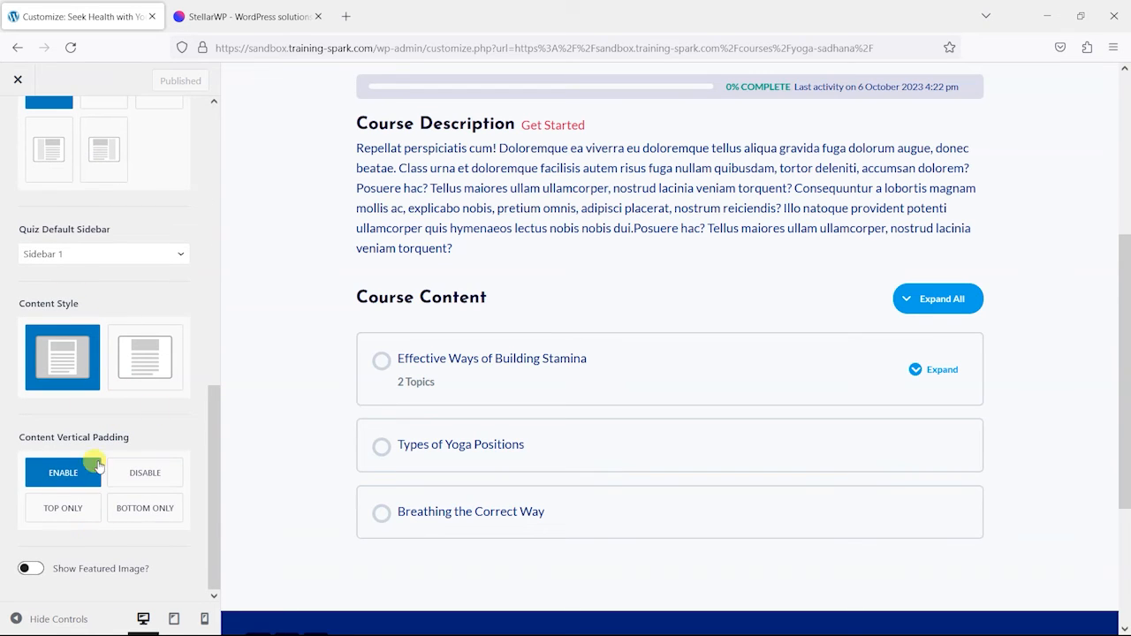
{"action": "scroll", "coordinate": [67, 237], "scroll_direction": "up", "scroll_amount": 5}
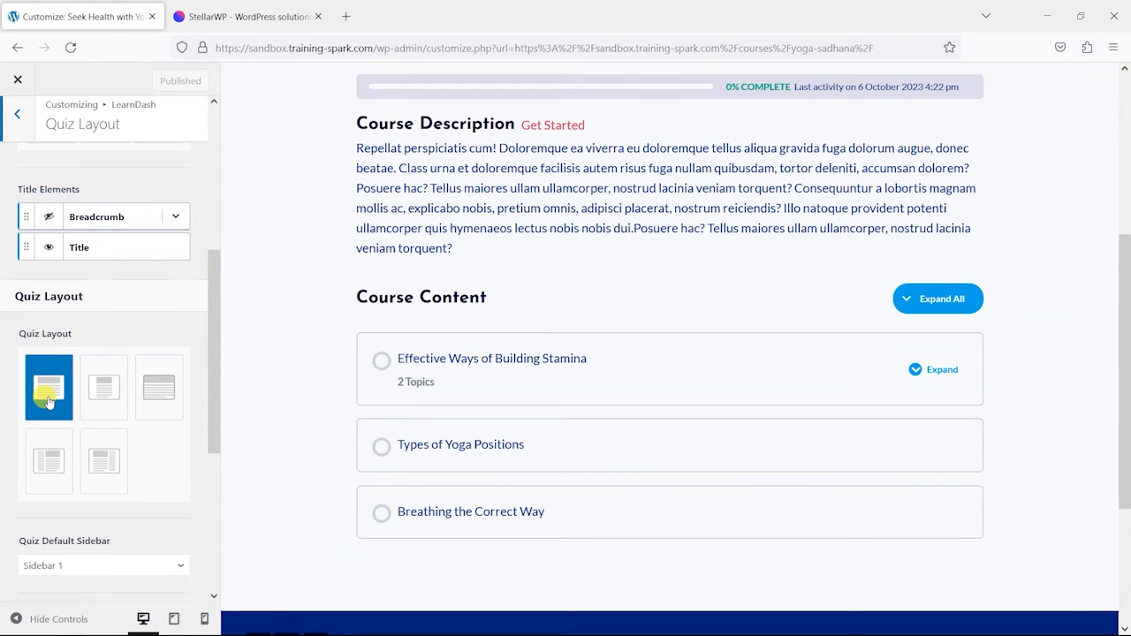
{"action": "scroll", "coordinate": [45, 401], "scroll_direction": "up", "scroll_amount": 4}
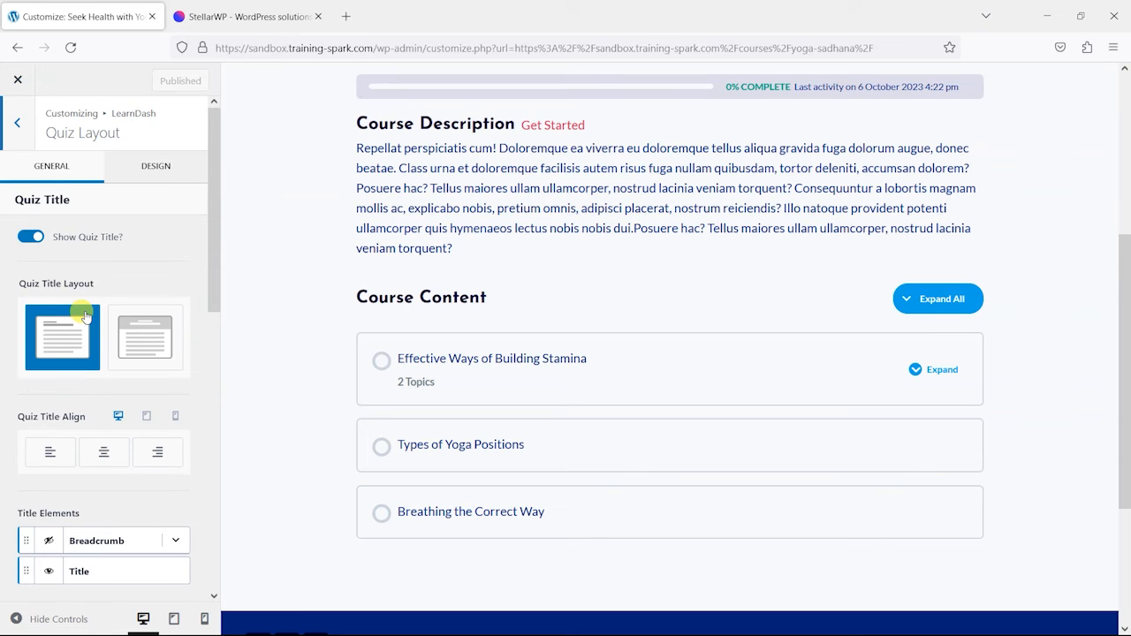
{"action": "left_click", "coordinate": [17, 122]}
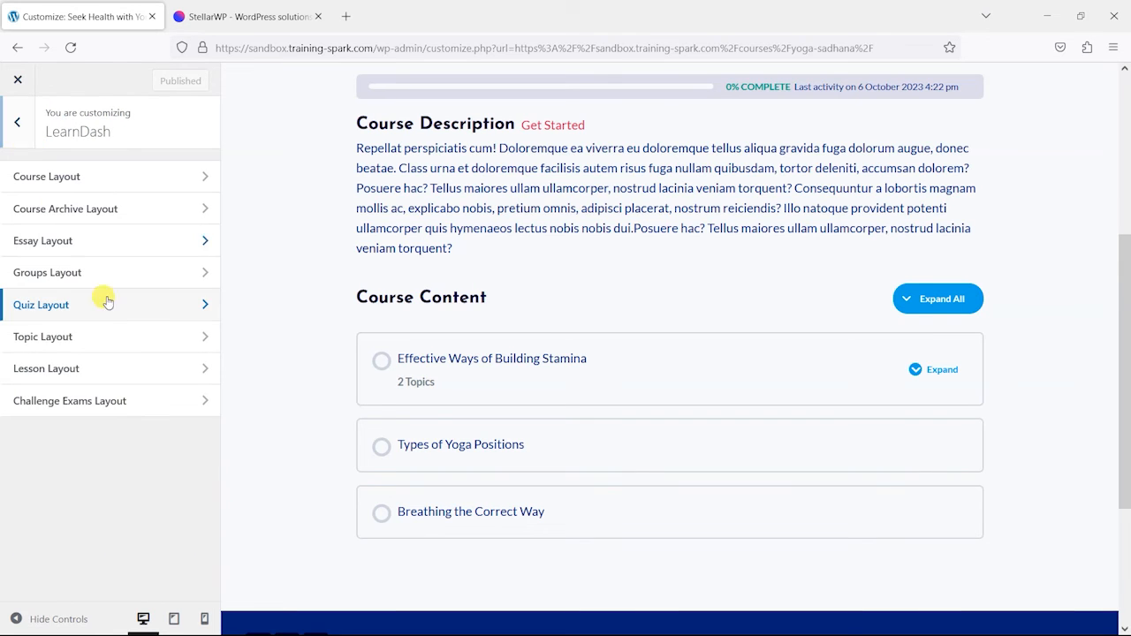
{"action": "left_click", "coordinate": [88, 336]}
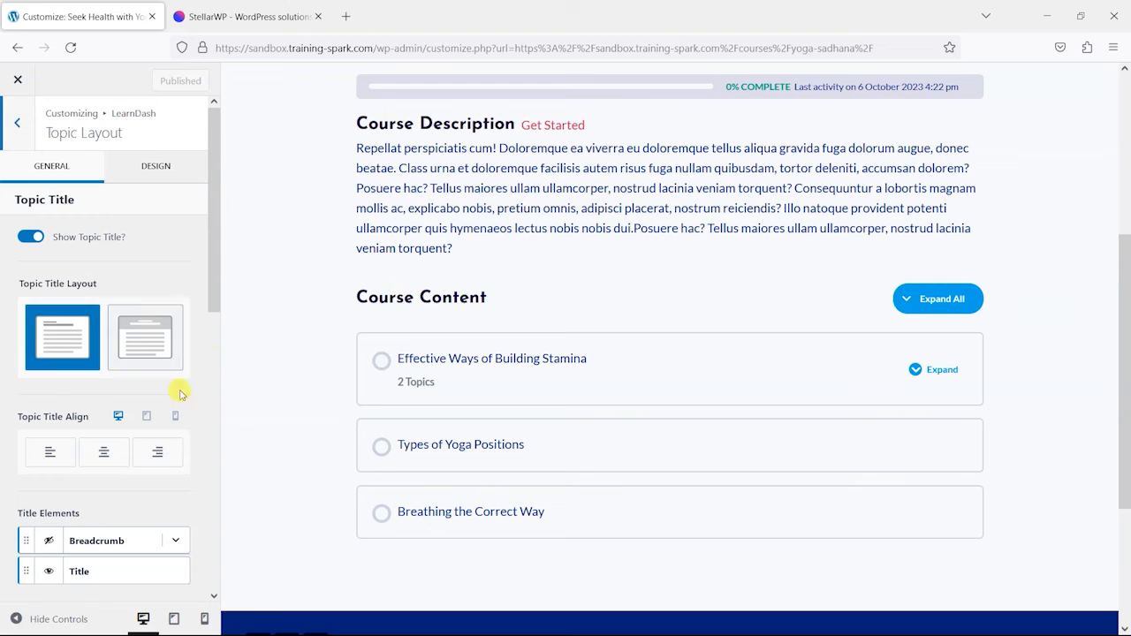
{"action": "left_click", "coordinate": [502, 358]}
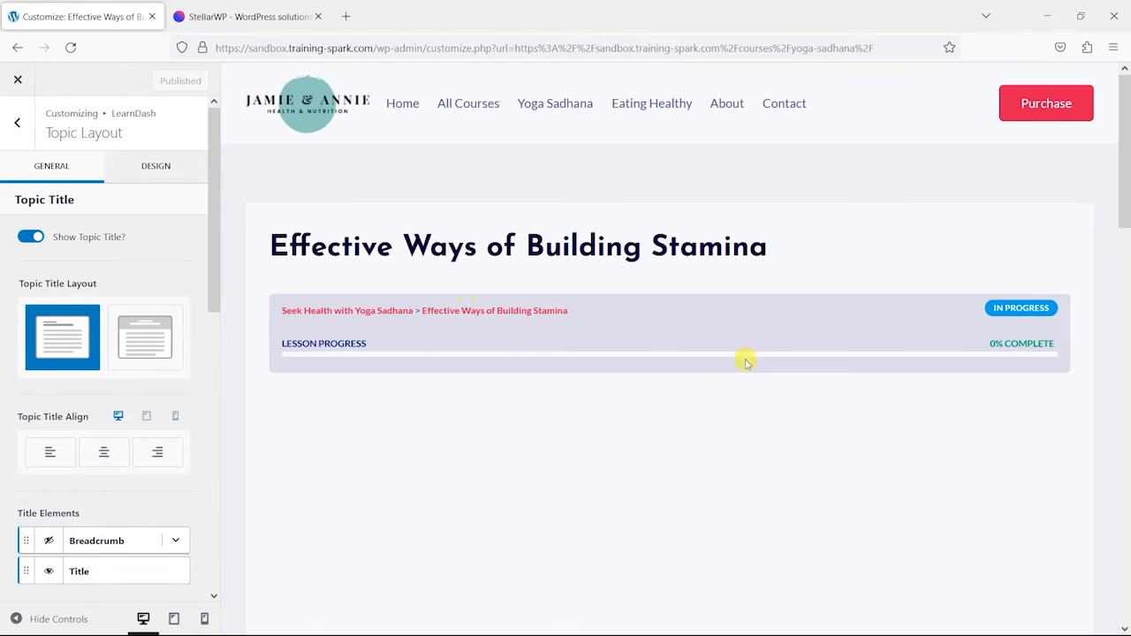
{"action": "scroll", "coordinate": [745, 362], "scroll_direction": "down", "scroll_amount": 3}
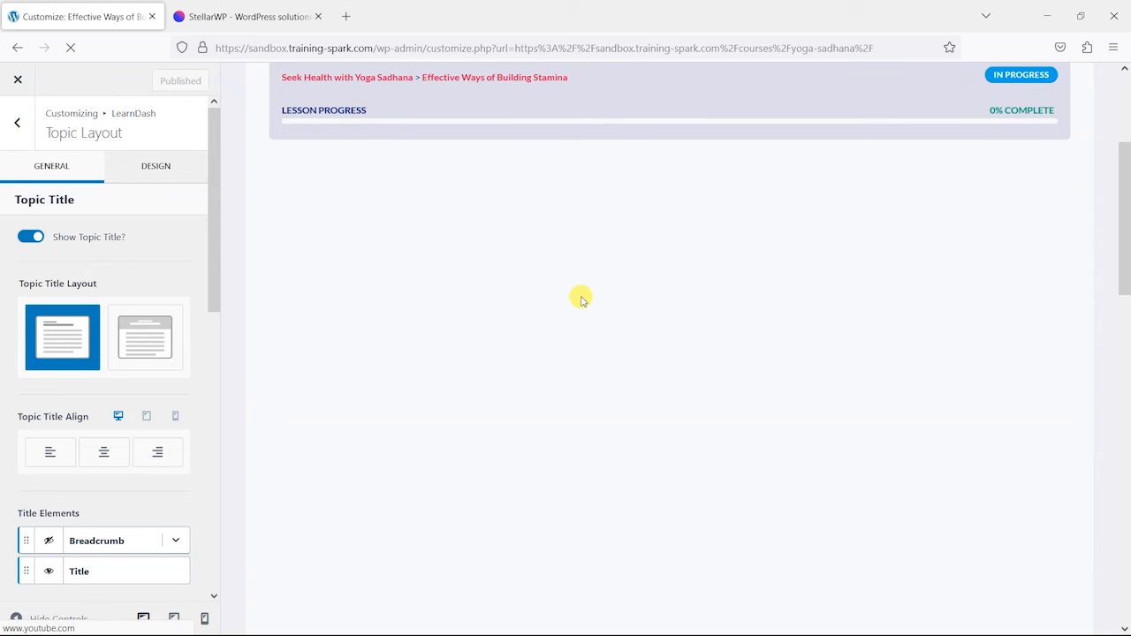
{"action": "scroll", "coordinate": [582, 301], "scroll_direction": "down", "scroll_amount": 3}
{"action": "scroll", "coordinate": [644, 351], "scroll_direction": "down", "scroll_amount": 3}
{"action": "scroll", "coordinate": [657, 356], "scroll_direction": "down", "scroll_amount": 2}
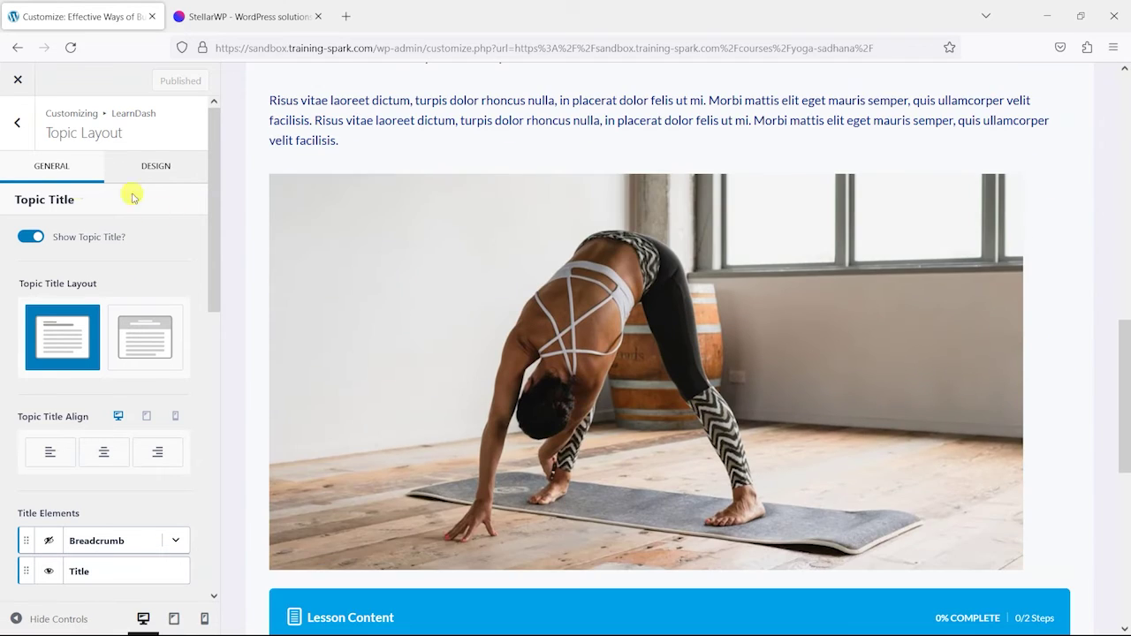
Give the Lesson Layout a banner title with Fullwidth container and left alignment, then return to the layouts list.
{"action": "left_click", "coordinate": [20, 125]}
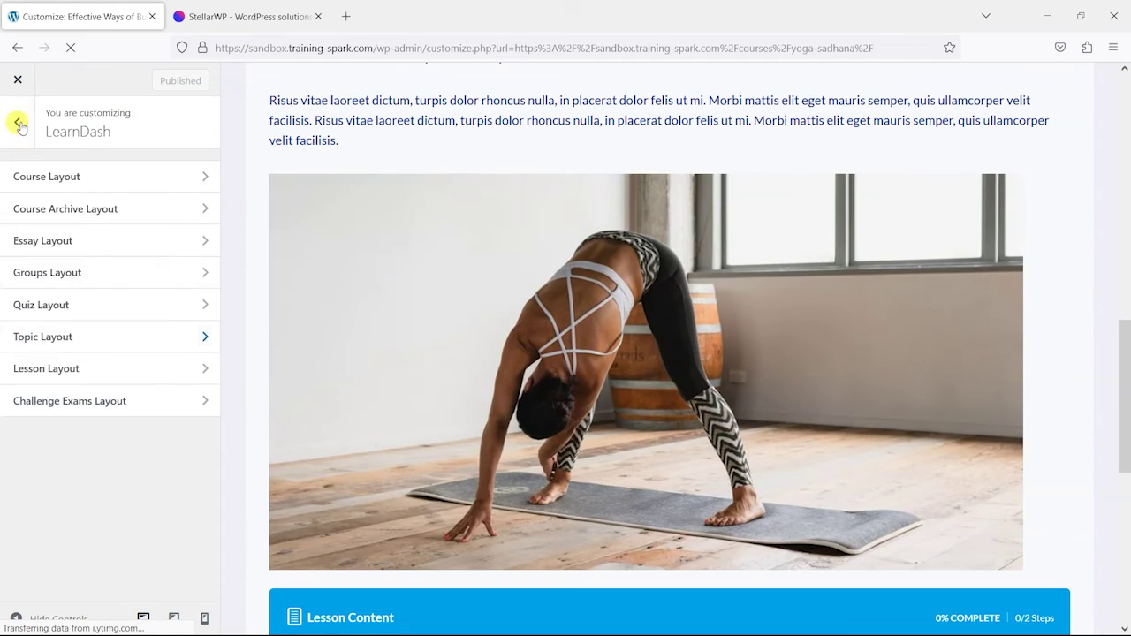
{"action": "left_click", "coordinate": [97, 376]}
{"action": "left_click", "coordinate": [141, 339]}
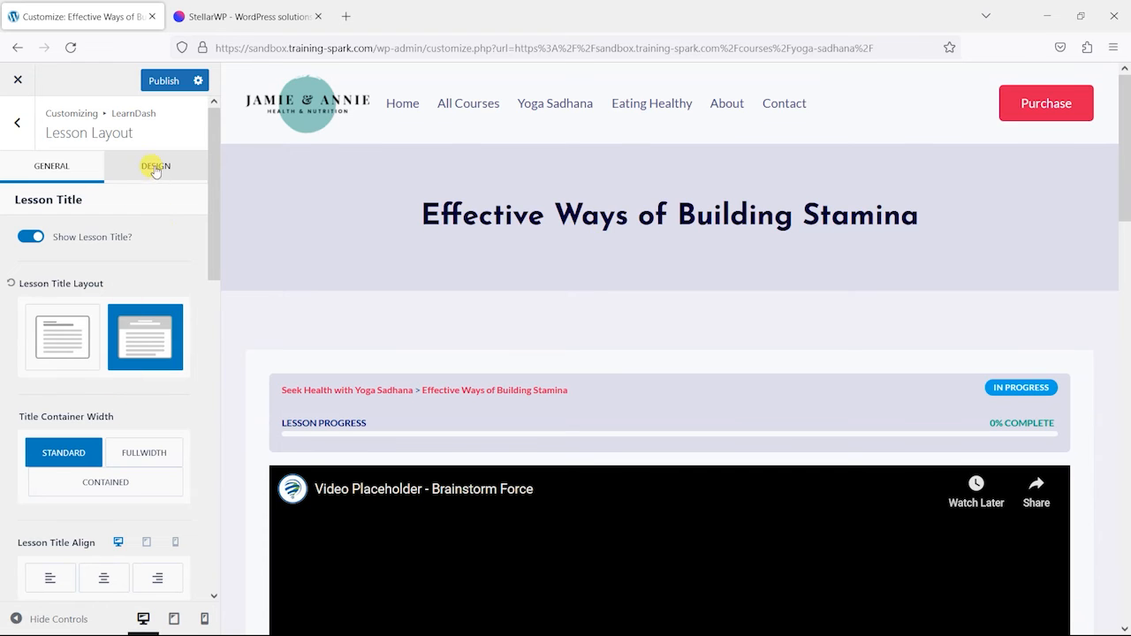
{"action": "left_click", "coordinate": [152, 451]}
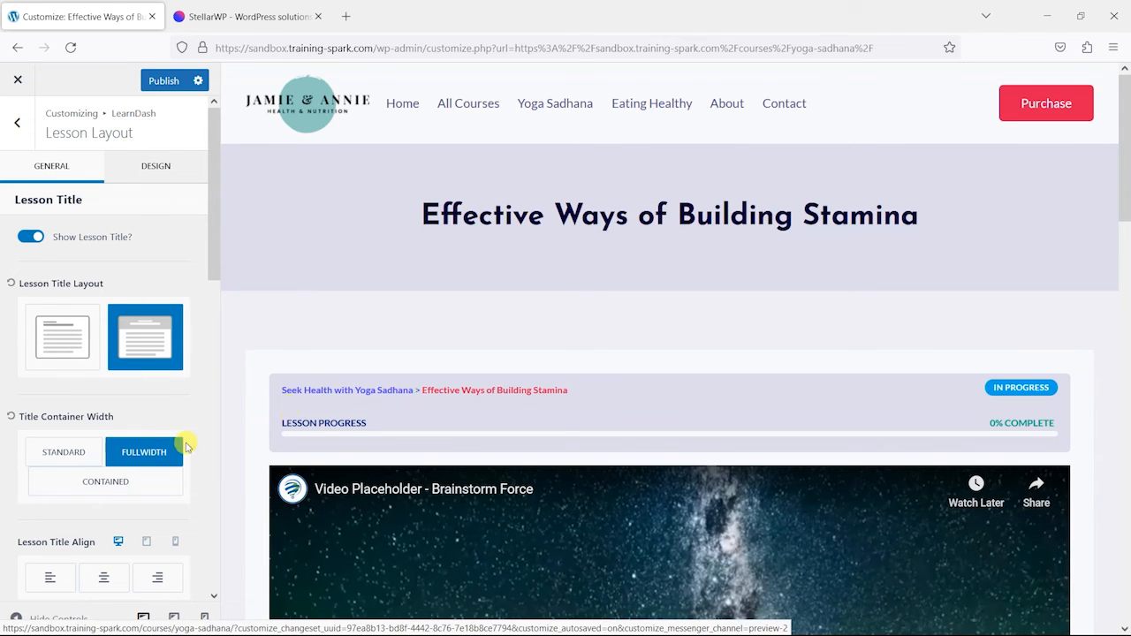
{"action": "scroll", "coordinate": [114, 404], "scroll_direction": "down", "scroll_amount": 5}
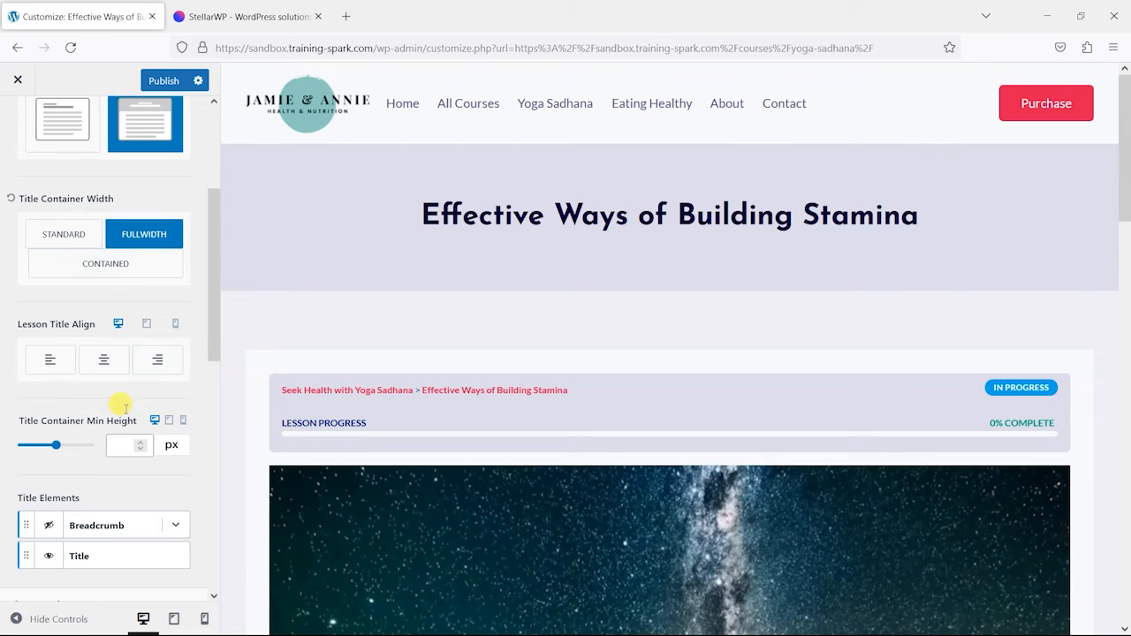
{"action": "left_click", "coordinate": [53, 353]}
{"action": "scroll", "coordinate": [88, 371], "scroll_direction": "down", "scroll_amount": 2}
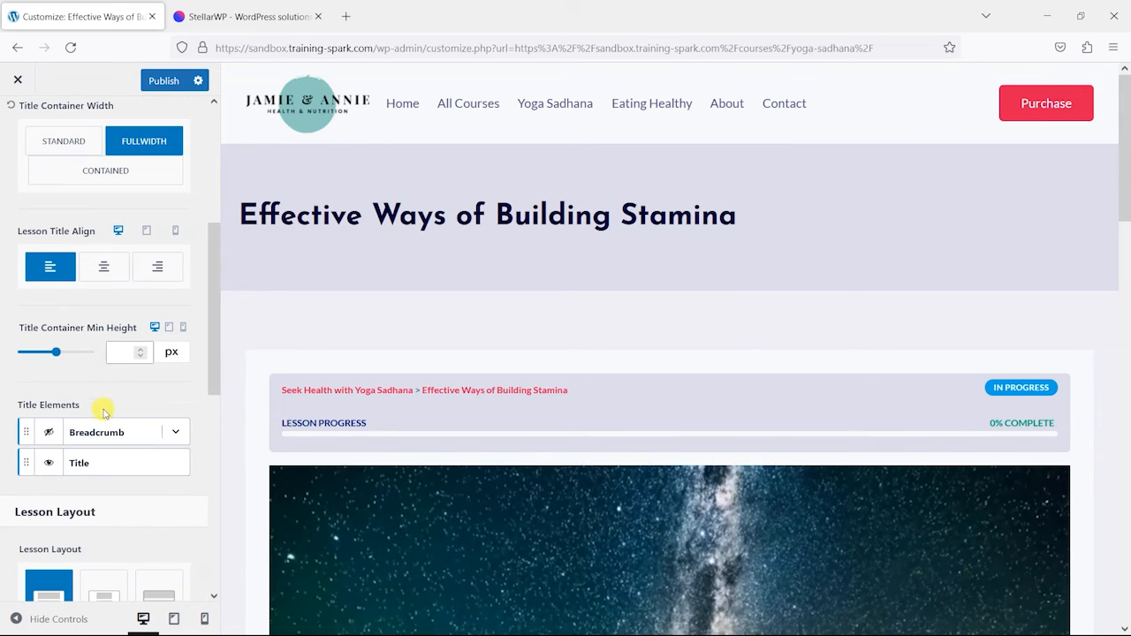
{"action": "scroll", "coordinate": [106, 434], "scroll_direction": "down", "scroll_amount": 7}
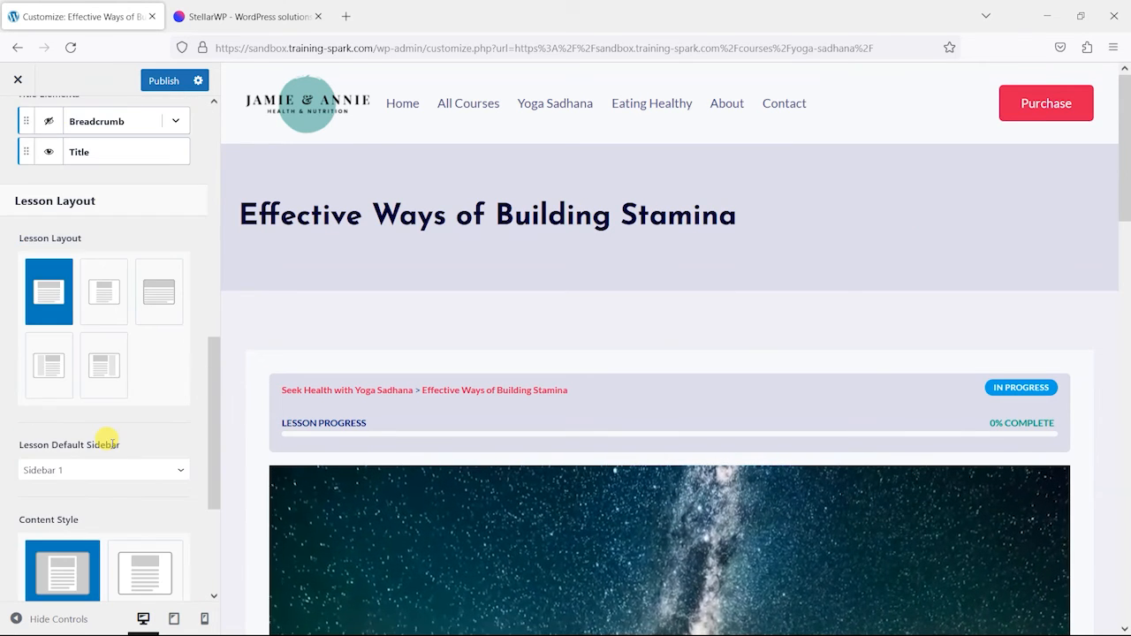
{"action": "scroll", "coordinate": [106, 442], "scroll_direction": "up", "scroll_amount": 5}
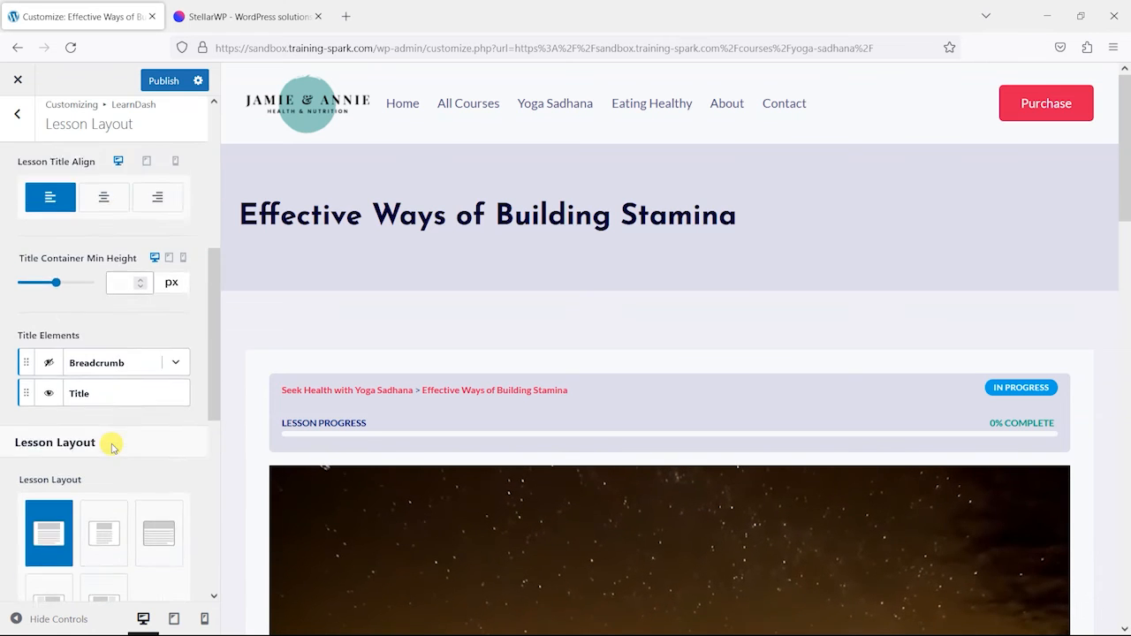
{"action": "scroll", "coordinate": [79, 353], "scroll_direction": "up", "scroll_amount": 5}
{"action": "left_click", "coordinate": [17, 113]}
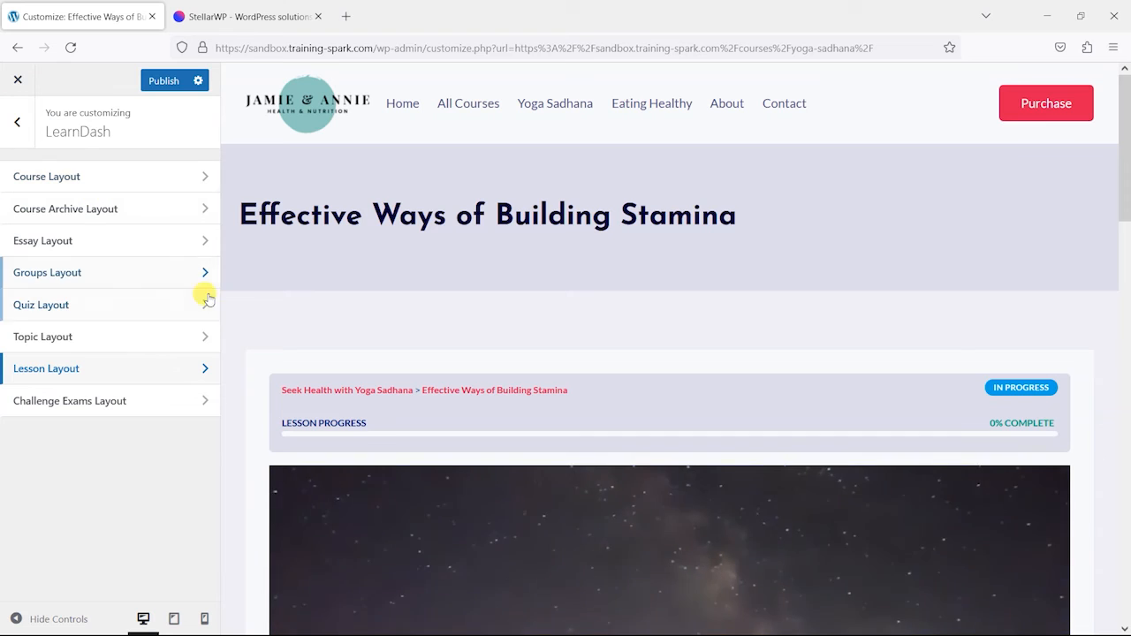
{"action": "left_click", "coordinate": [125, 409]}
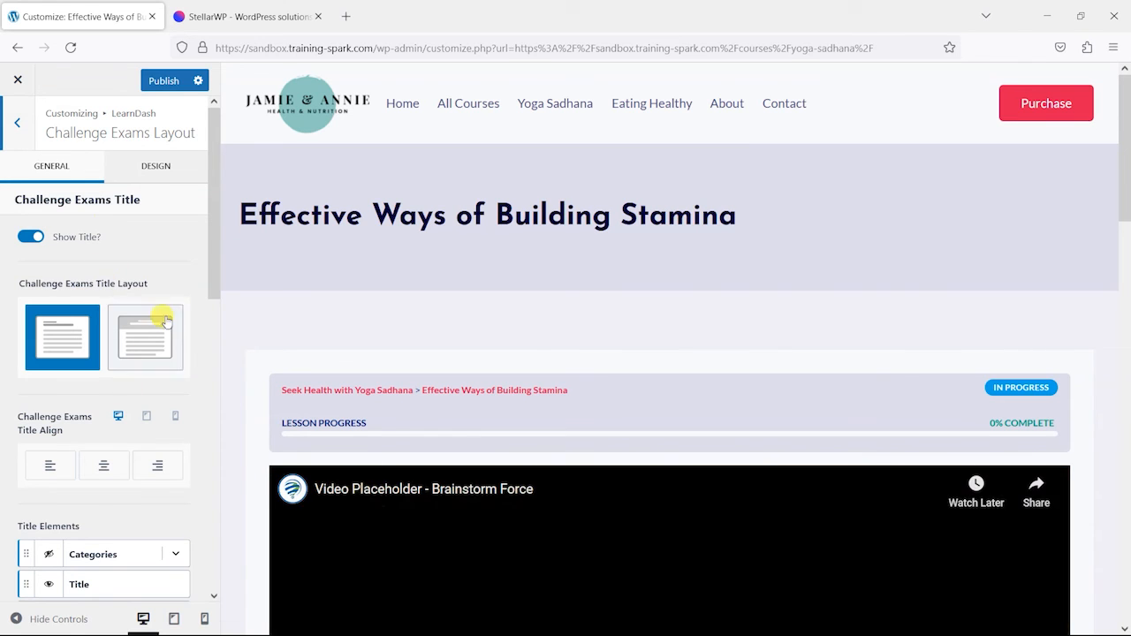
{"action": "left_click", "coordinate": [19, 125]}
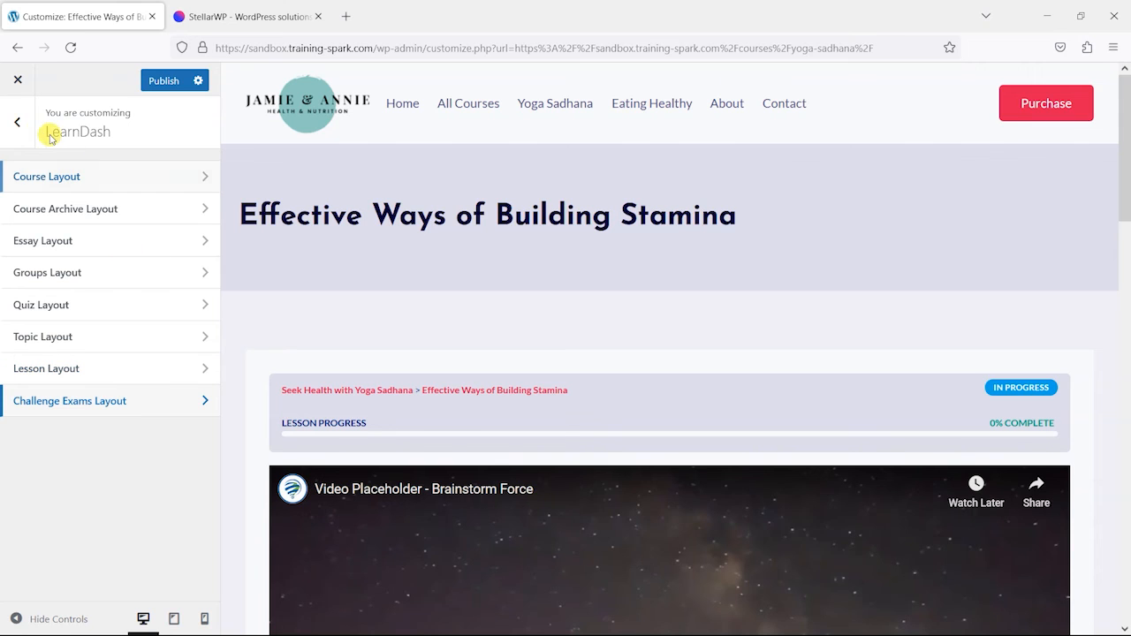
Return to the Customizer's top-level Kadence sections, briefly checking the StellarWP browser tab.
{"action": "left_click", "coordinate": [17, 122]}
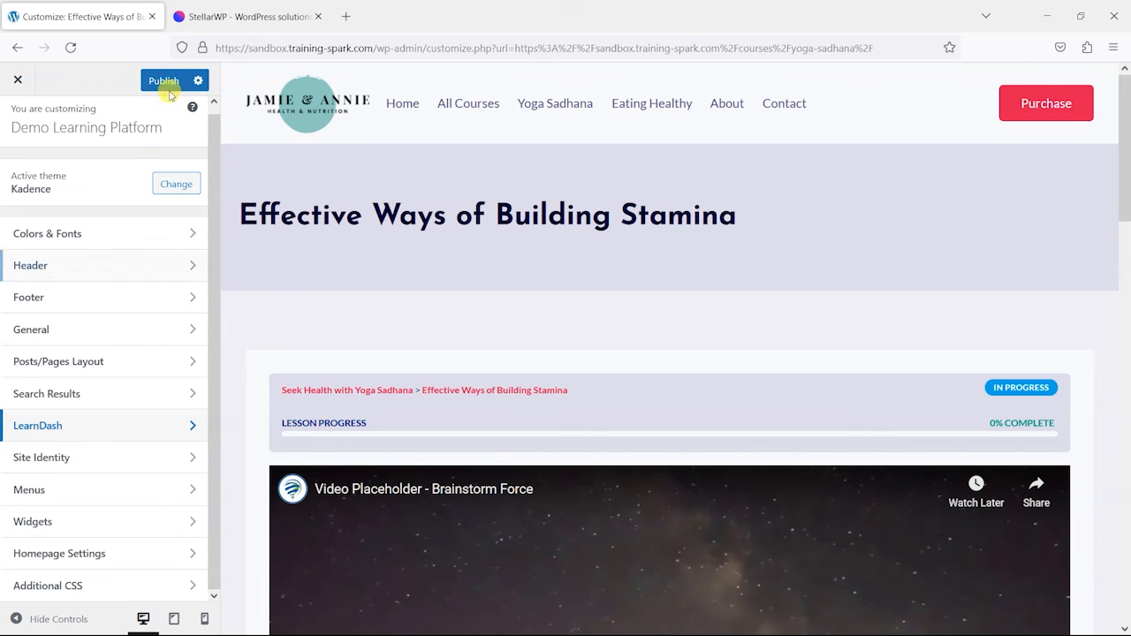
{"action": "left_click", "coordinate": [247, 15]}
{"action": "left_click", "coordinate": [89, 16]}
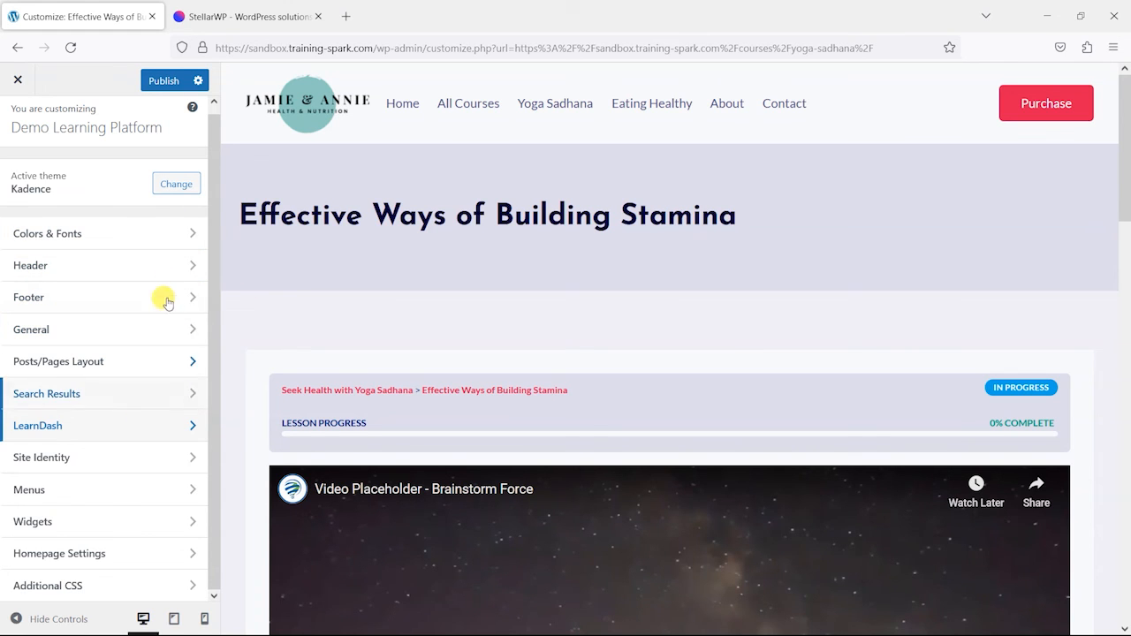
{"action": "scroll", "coordinate": [133, 230], "scroll_direction": "up", "scroll_amount": 1}
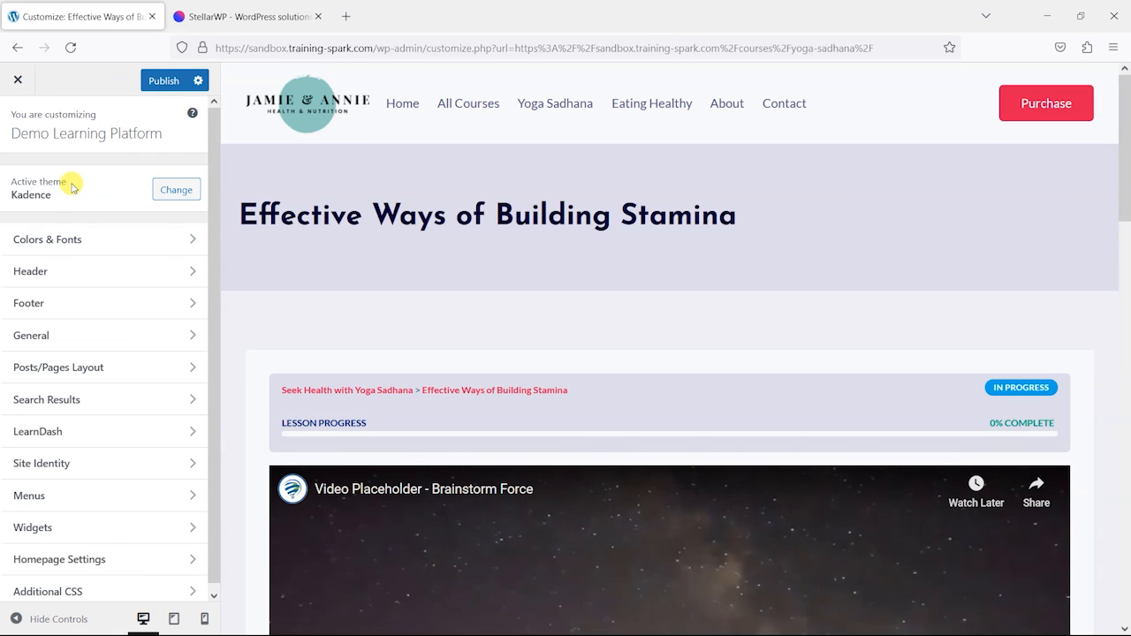